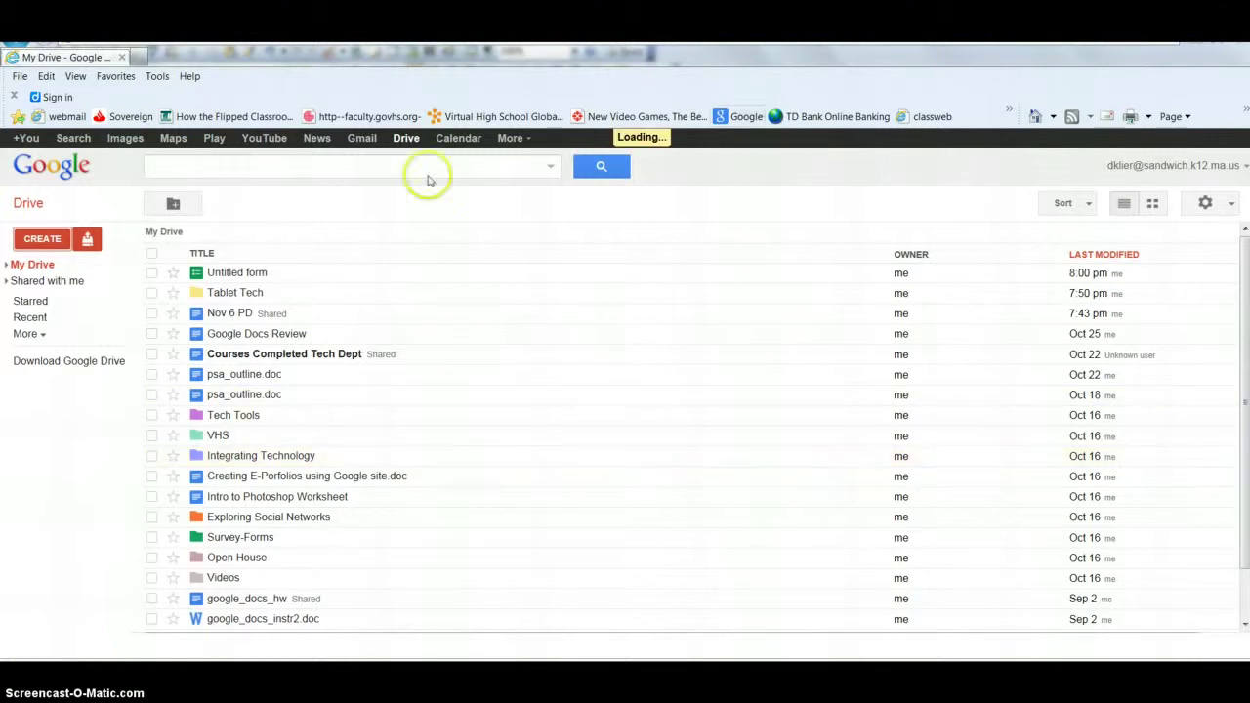
Create a new form and title it "Technology Survey".
left_click(32, 240)
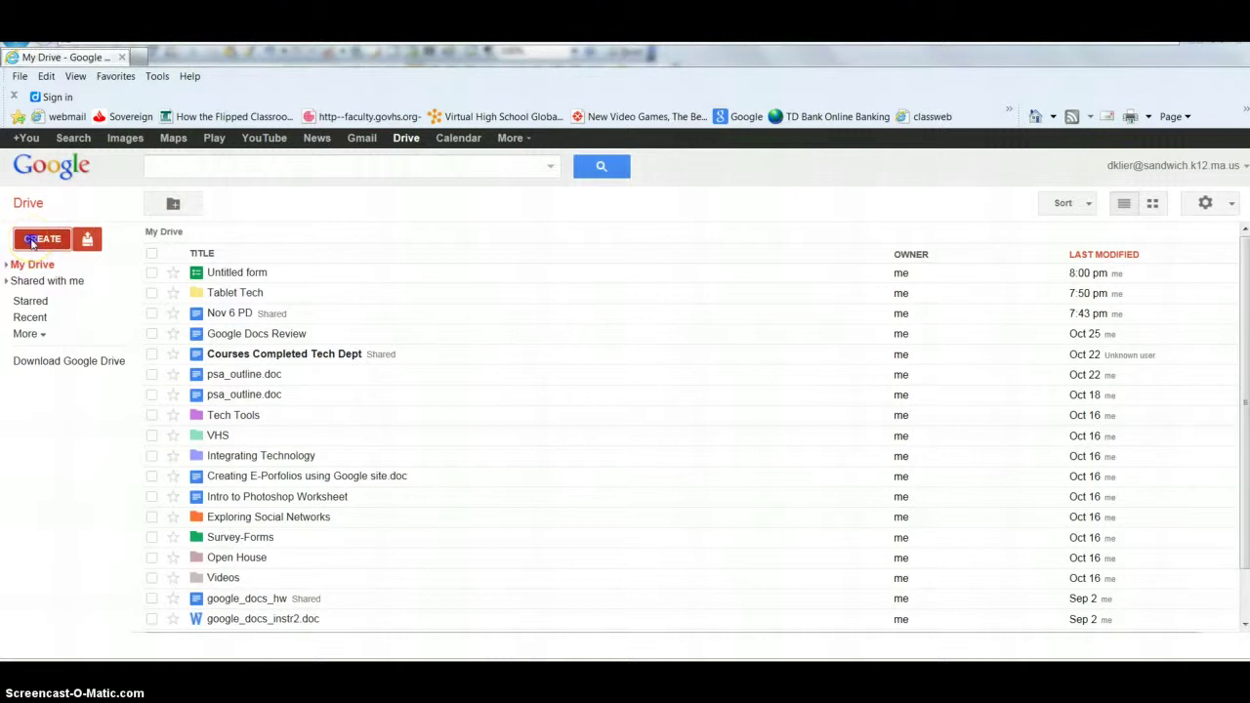
left_click(53, 313)
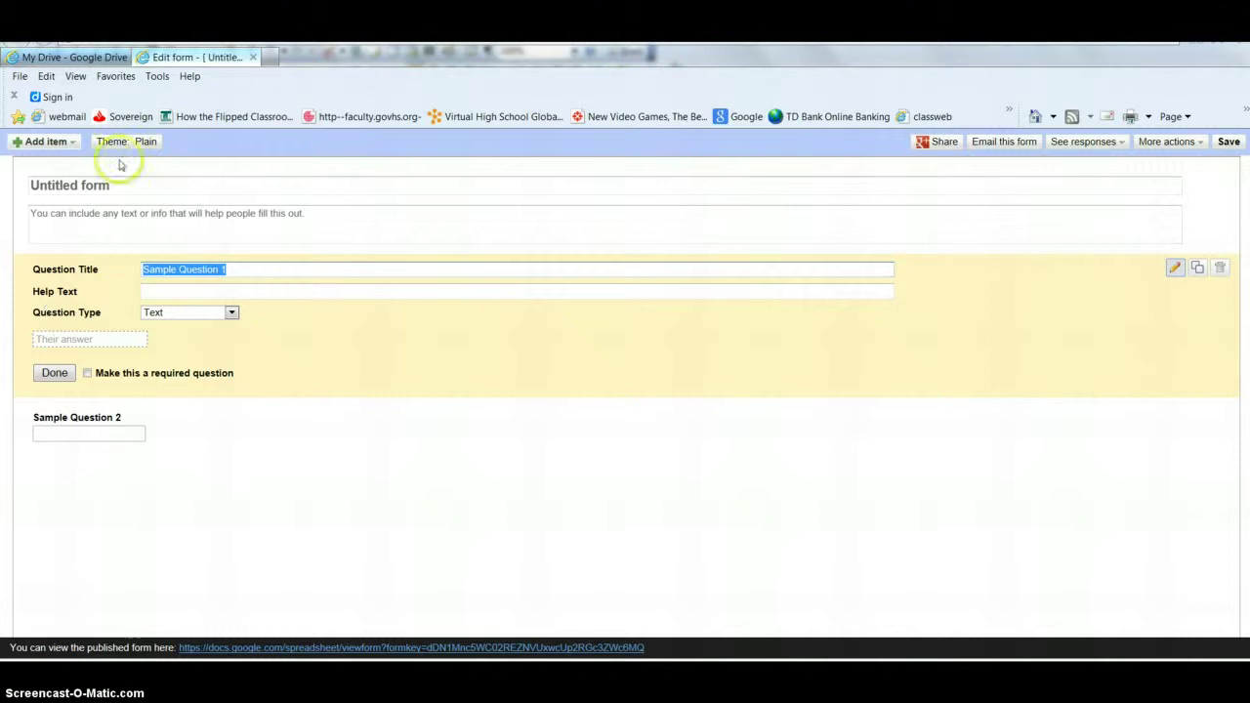
left_click(118, 185)
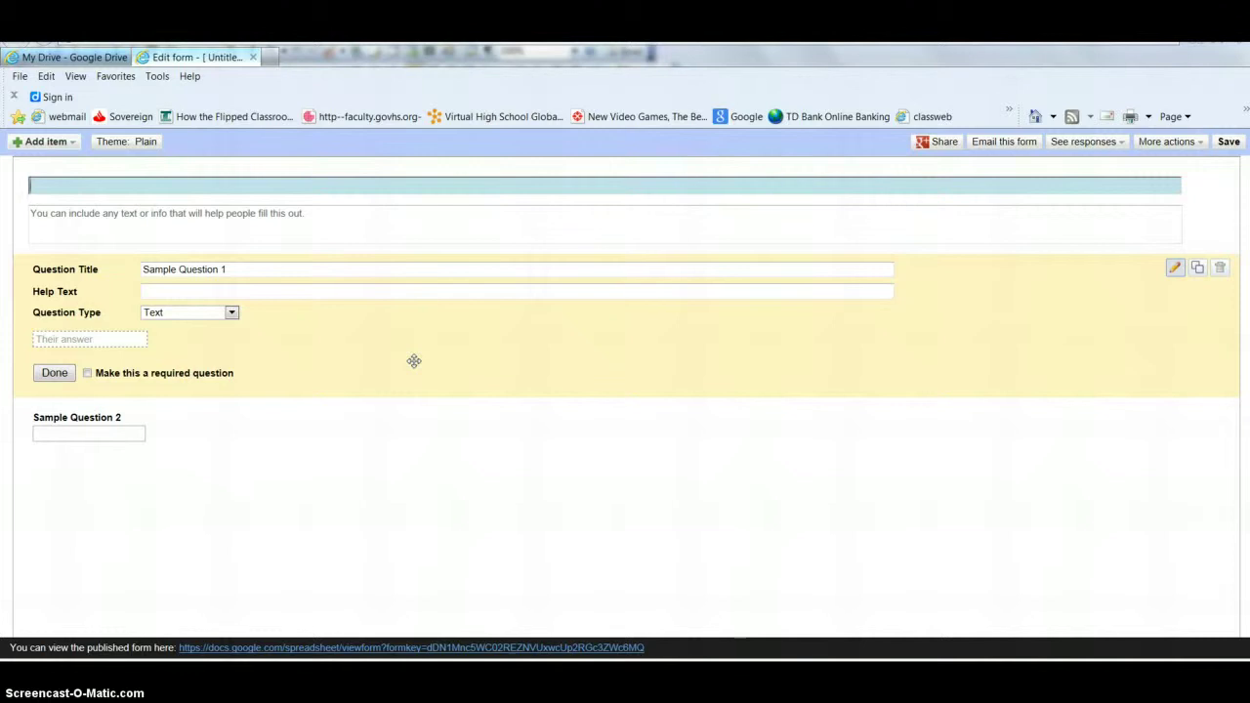
type("Techno")
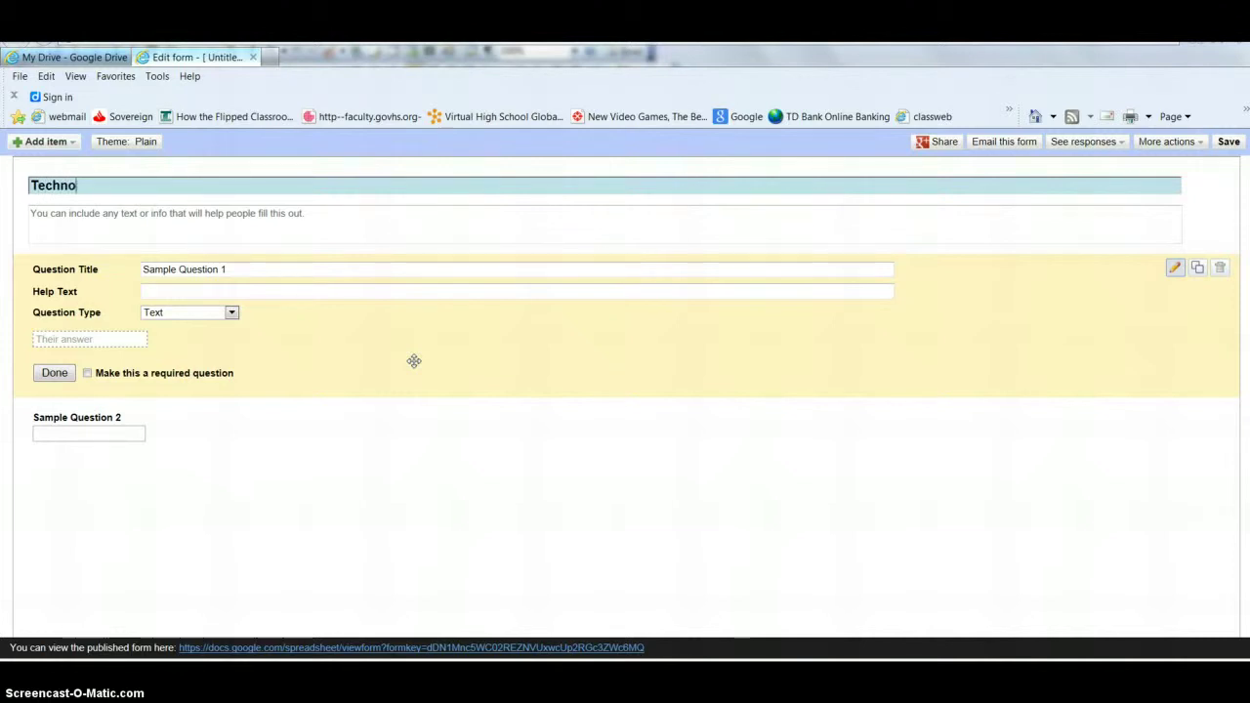
type("logy Survey")
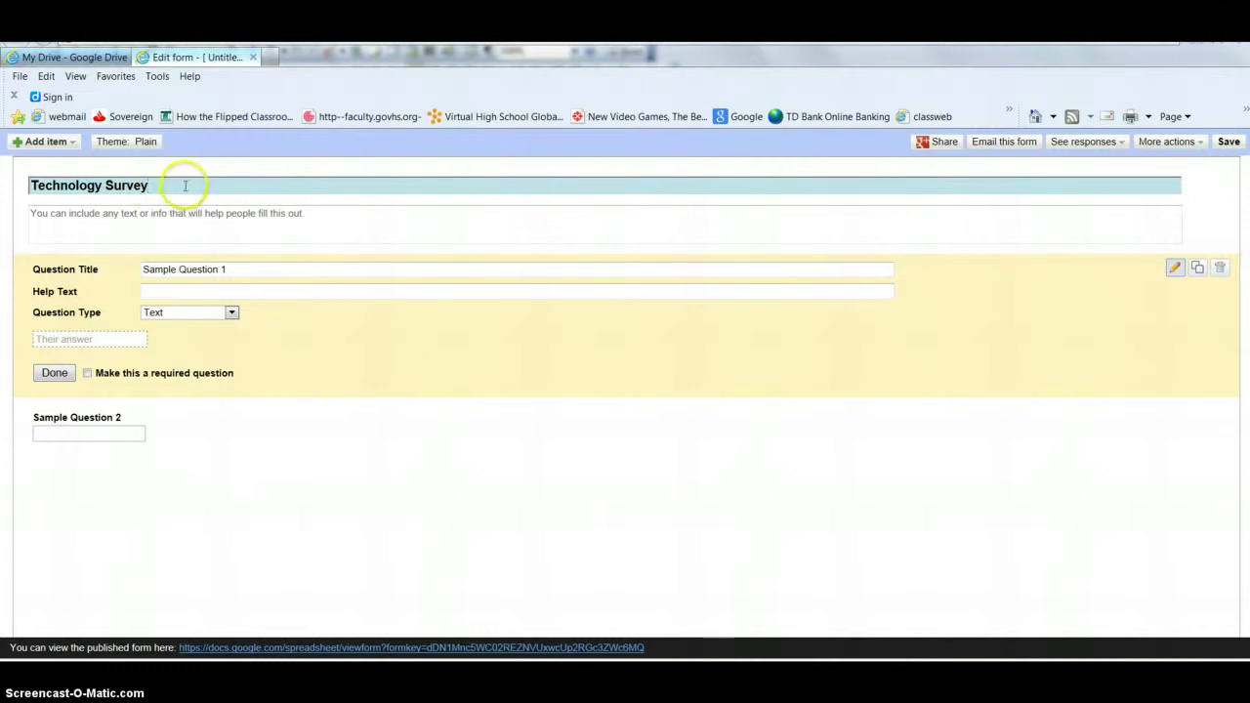
Enter "Please answer all questions." as the form's description.
left_click(317, 215)
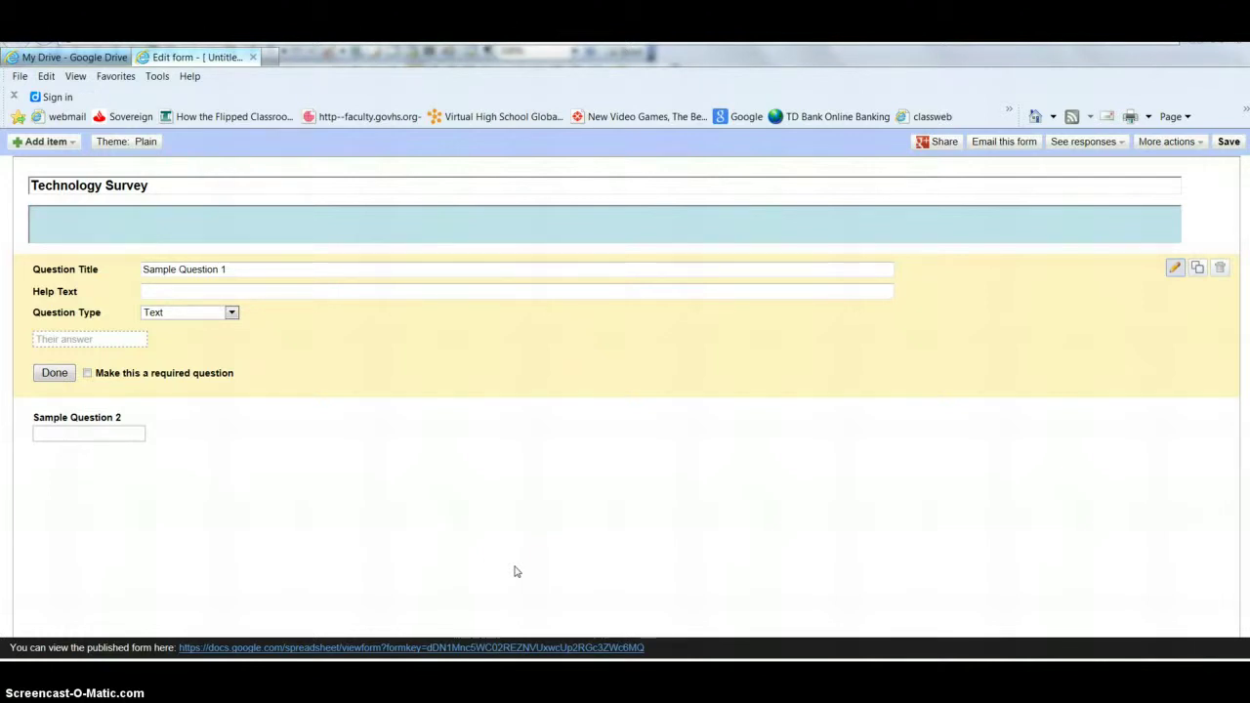
type("Please answer all ")
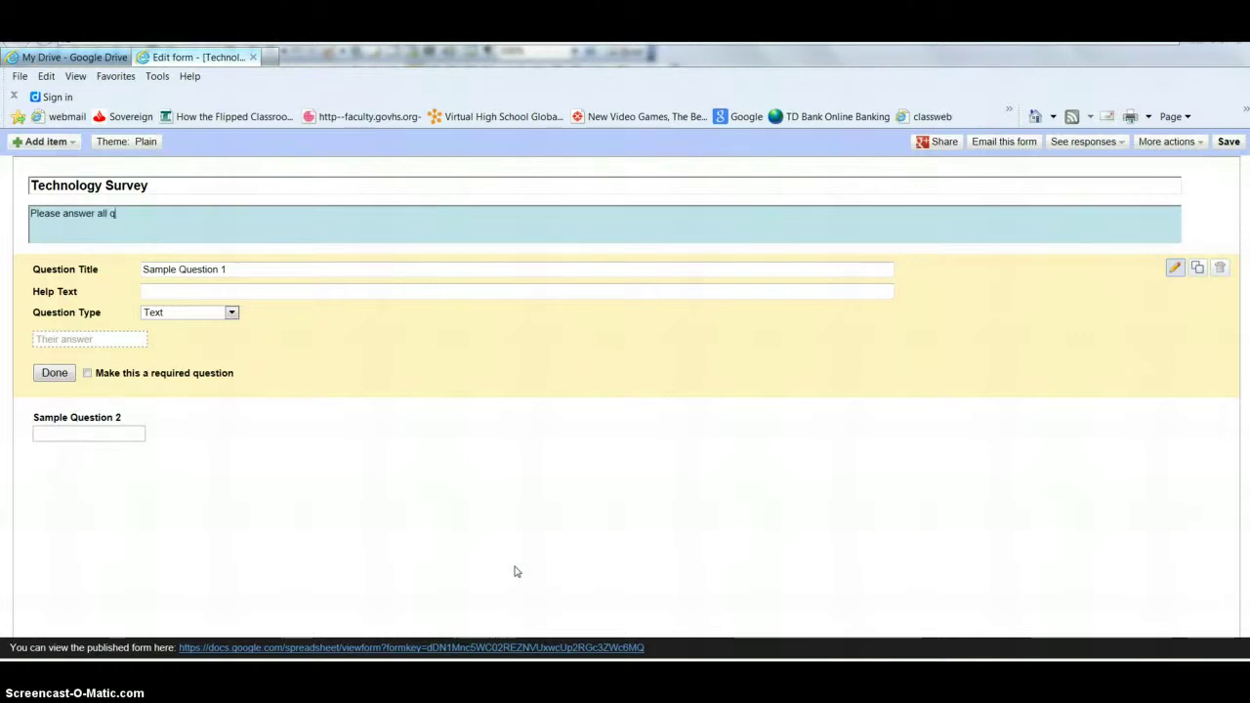
type("questions ")
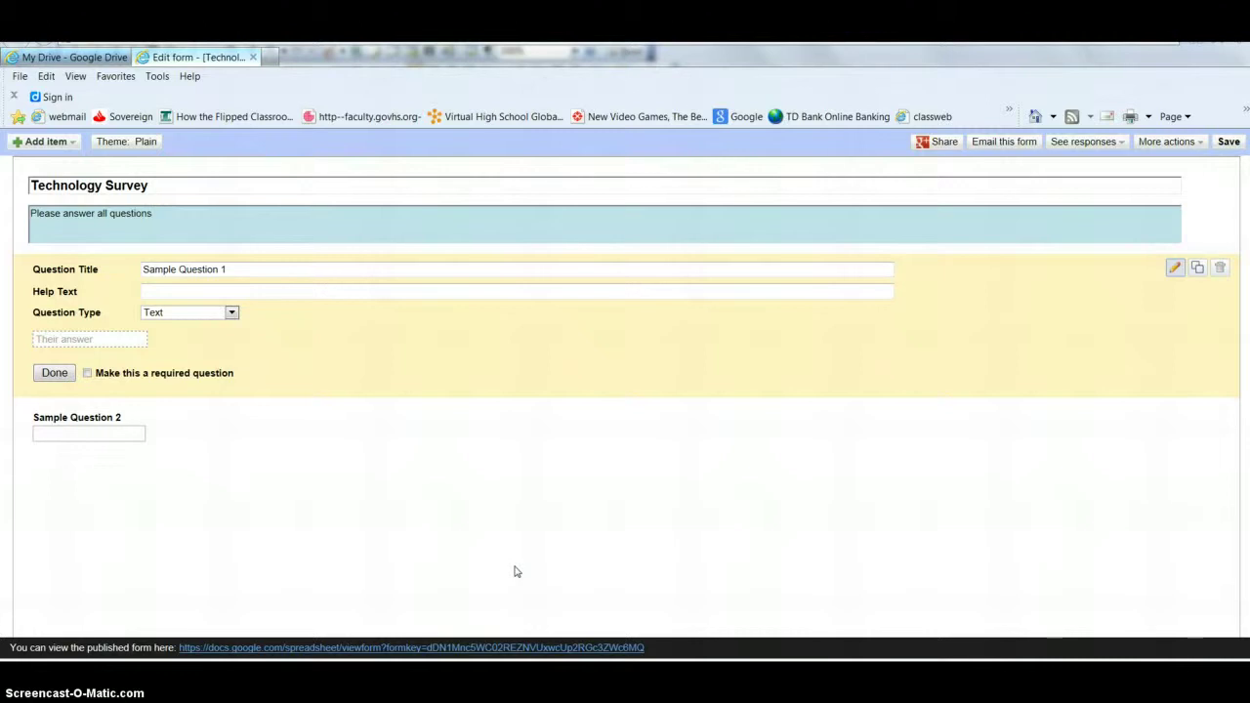
type(".")
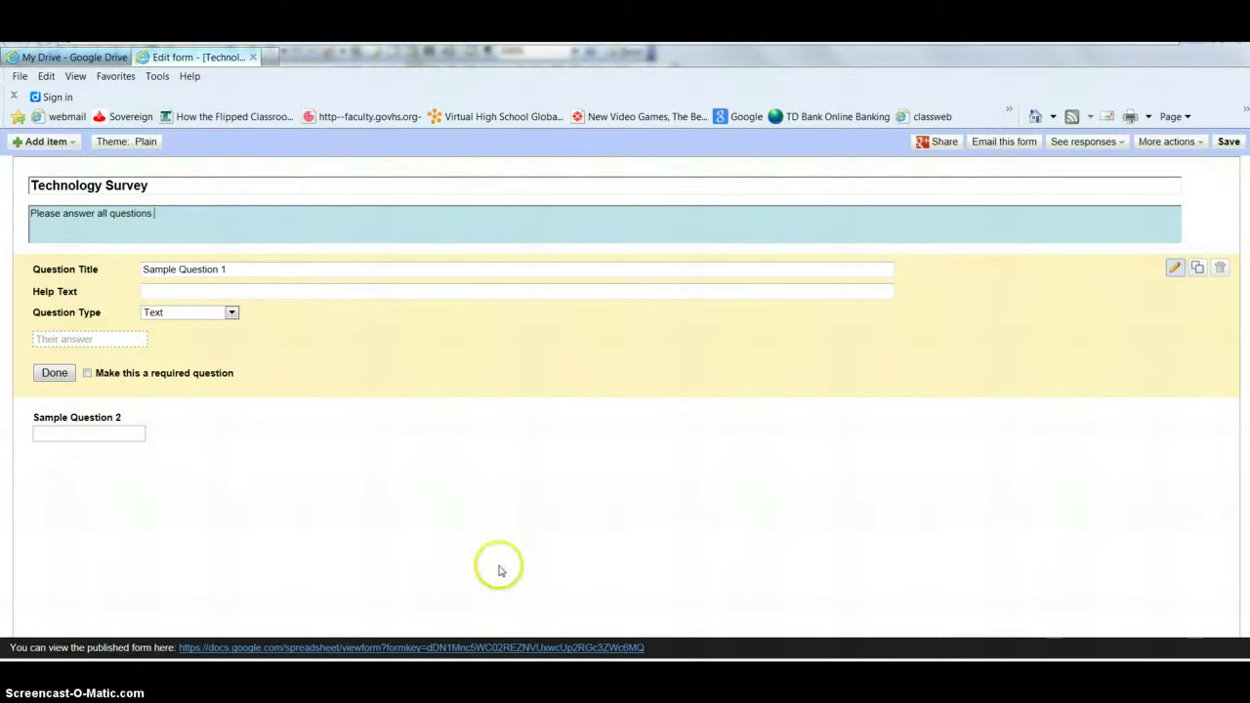
Replace the title of the first sample question with "First Name".
left_click(251, 269)
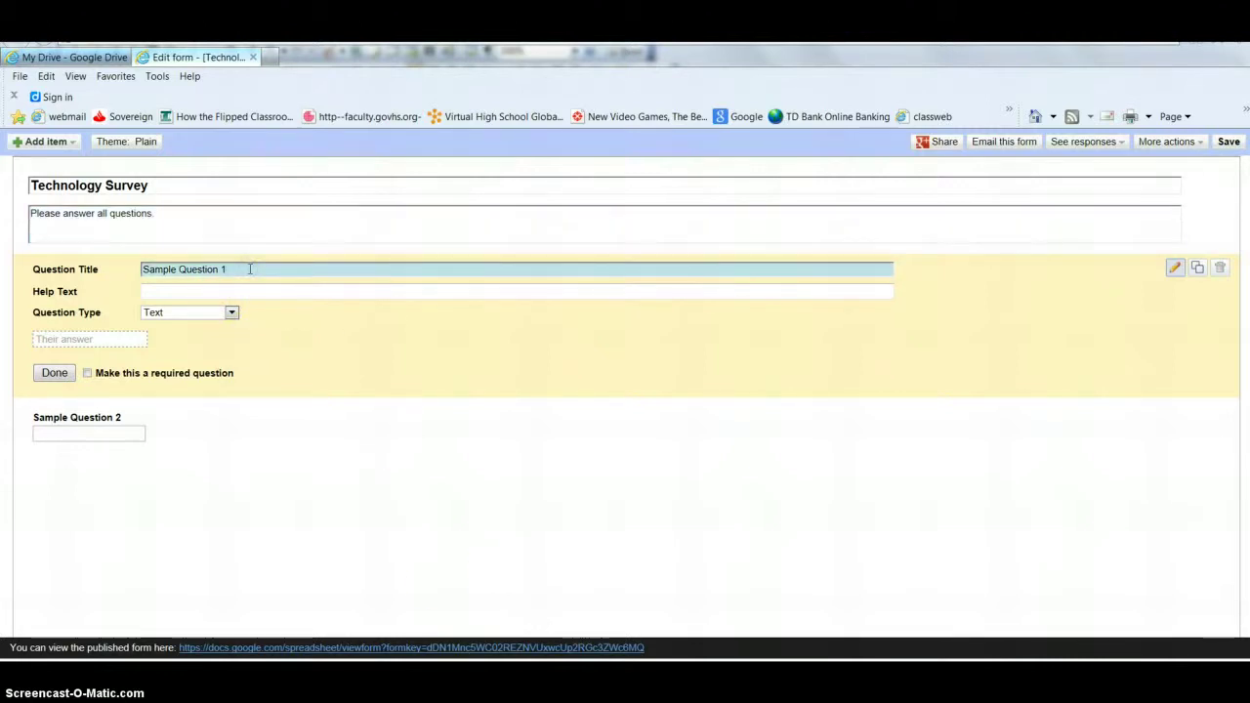
key("BackSpace")
key("BackSpace")
key("BackSpace")
key("BackSpace")
key("BackSpace")
key("BackSpace")
key("BackSpace")
key("BackSpace")
key("BackSpace")
key("BackSpace")
key("BackSpace")
key("BackSpace")
key("BackSpace")
key("BackSpace")
key("BackSpace")
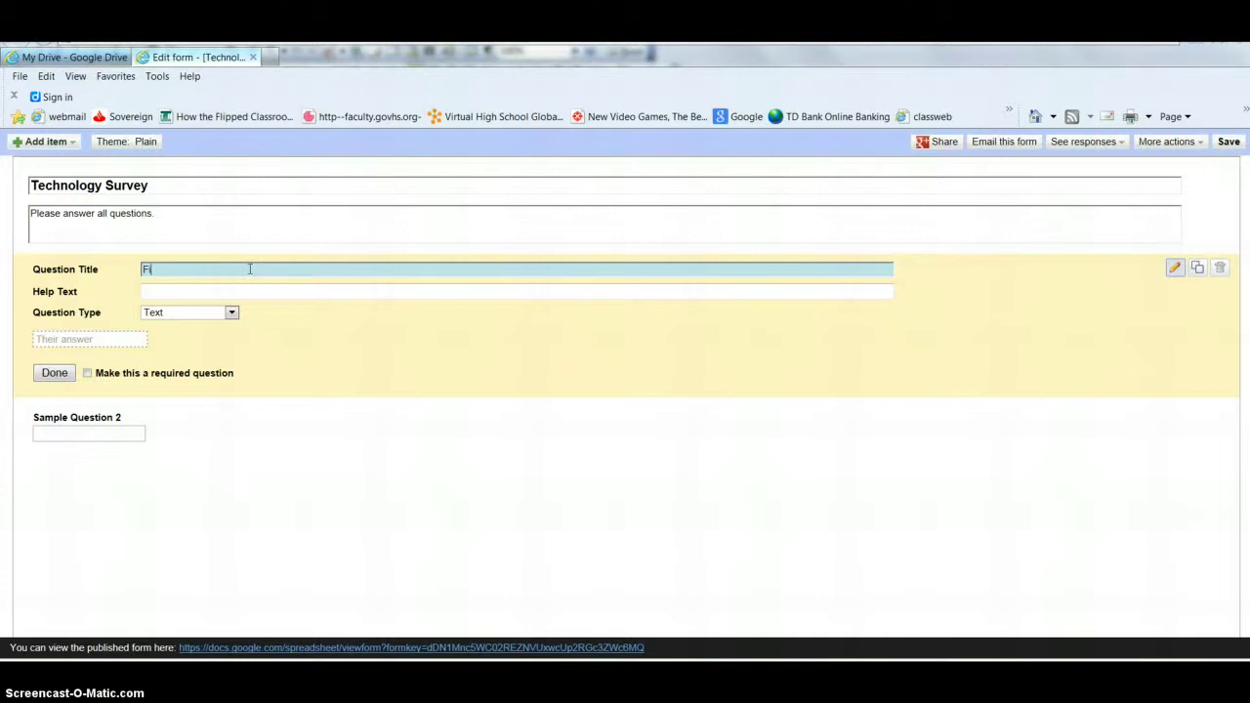
type("Name")
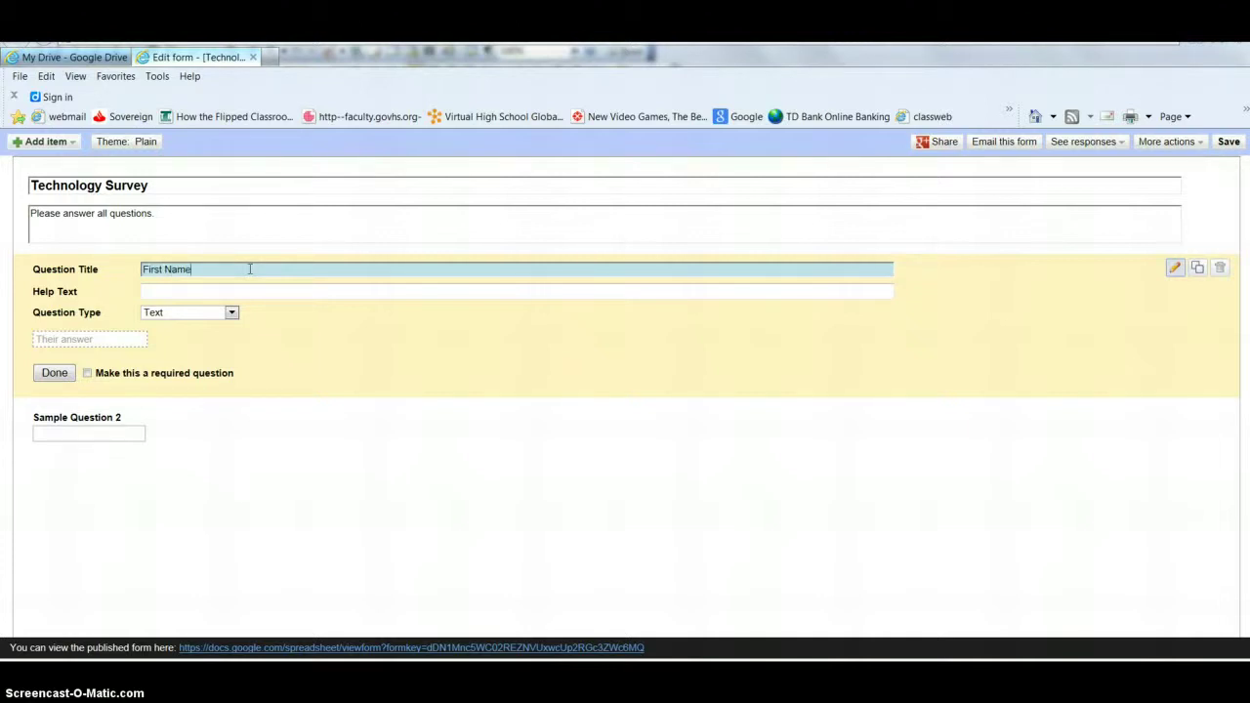
Make the First Name question required and add a blank text question at the end of the form.
left_click(161, 293)
left_click(231, 313)
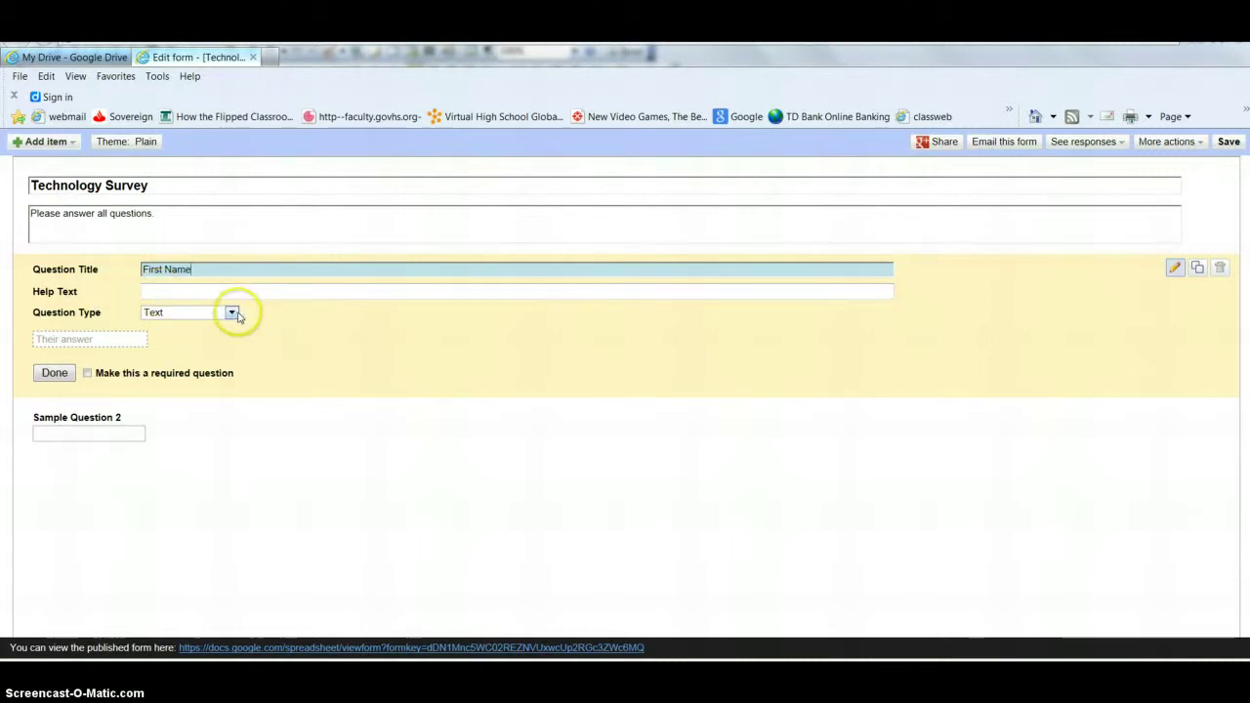
mouse_move(232, 315)
left_mouse_down()
mouse_move(209, 391)
mouse_move(220, 325)
mouse_move(210, 382)
mouse_move(209, 338)
mouse_move(196, 376)
mouse_move(231, 348)
mouse_move(219, 340)
mouse_move(230, 316)
left_mouse_up()
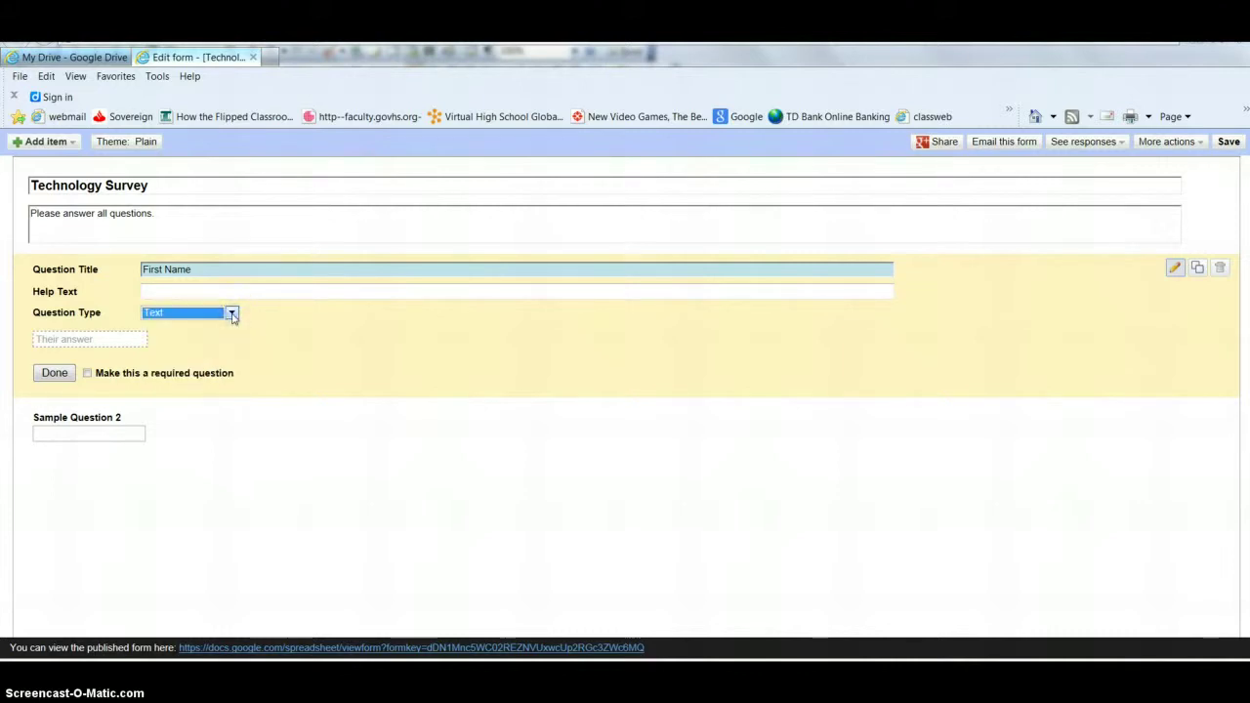
left_click(88, 379)
left_click(87, 374)
left_click(291, 354)
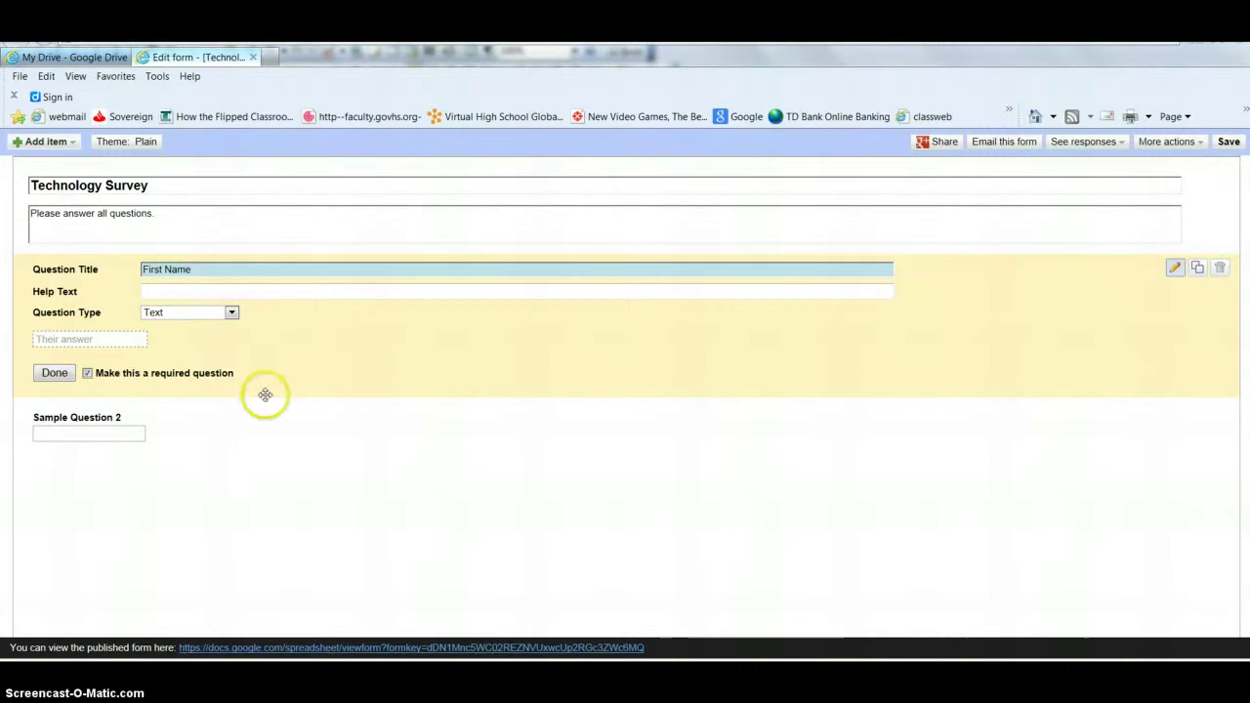
left_click(218, 422)
left_click(648, 536)
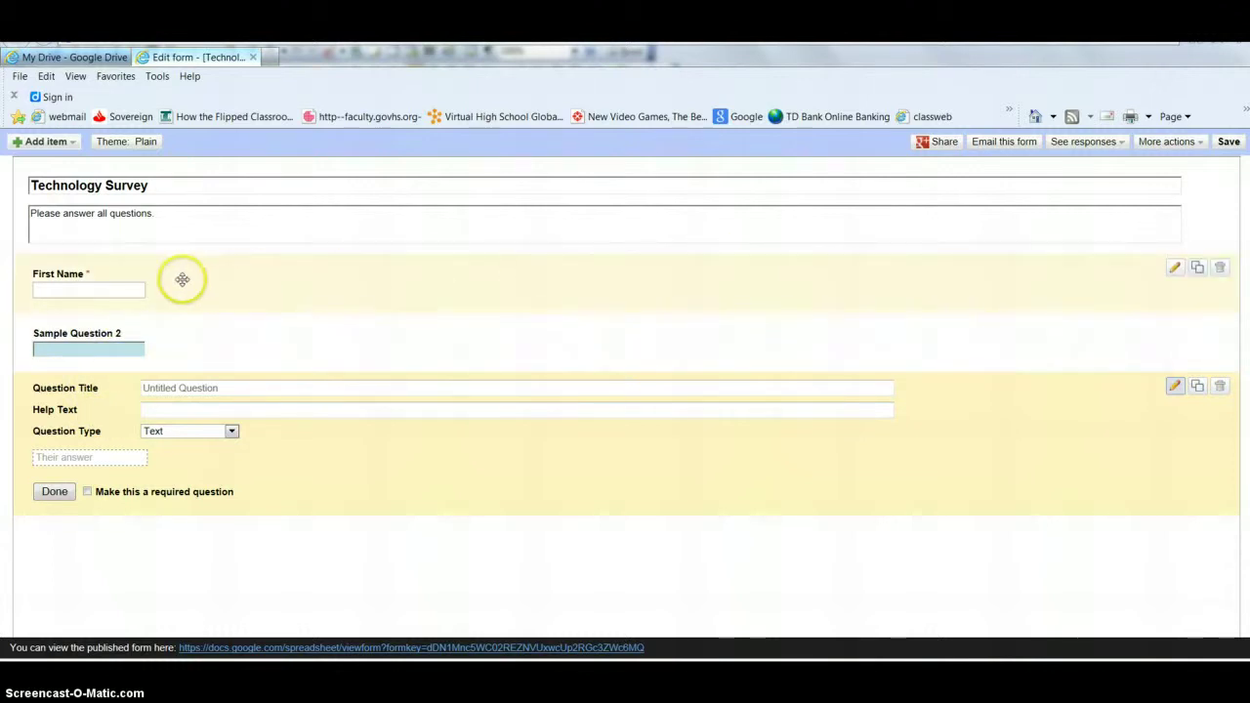
Duplicate the First Name question and retitle the copy "Last Name".
left_click(1197, 271)
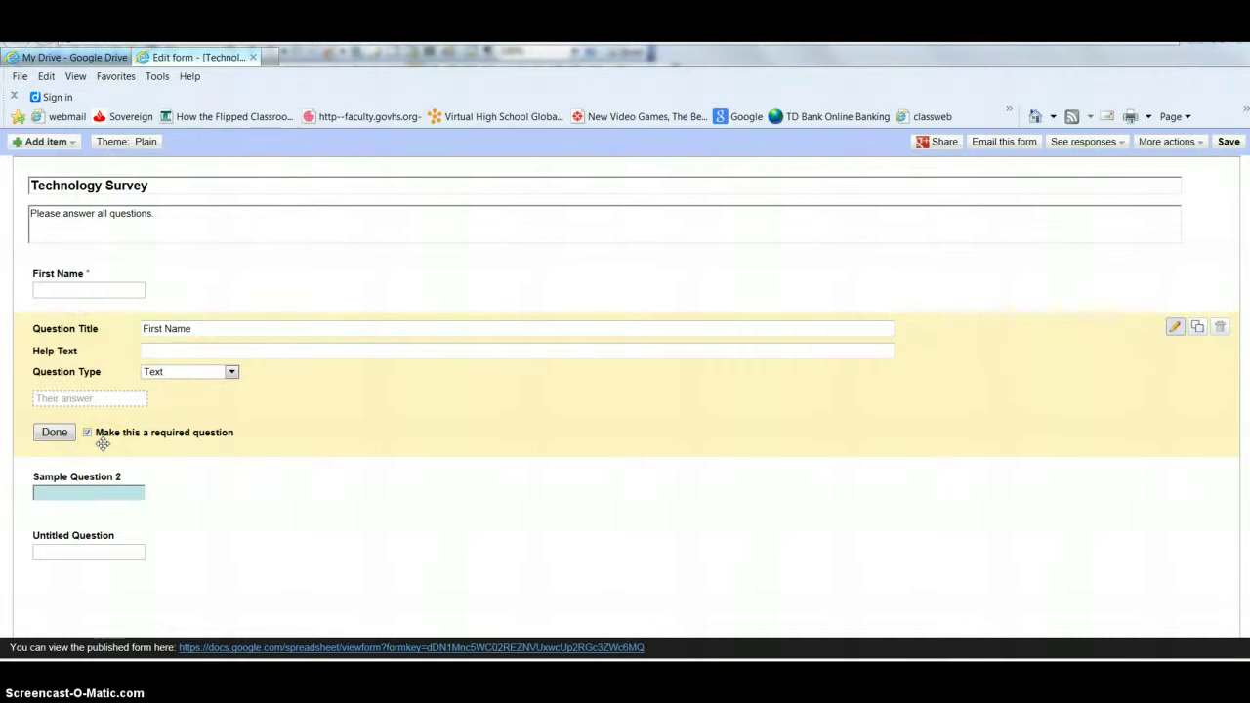
left_click(157, 327)
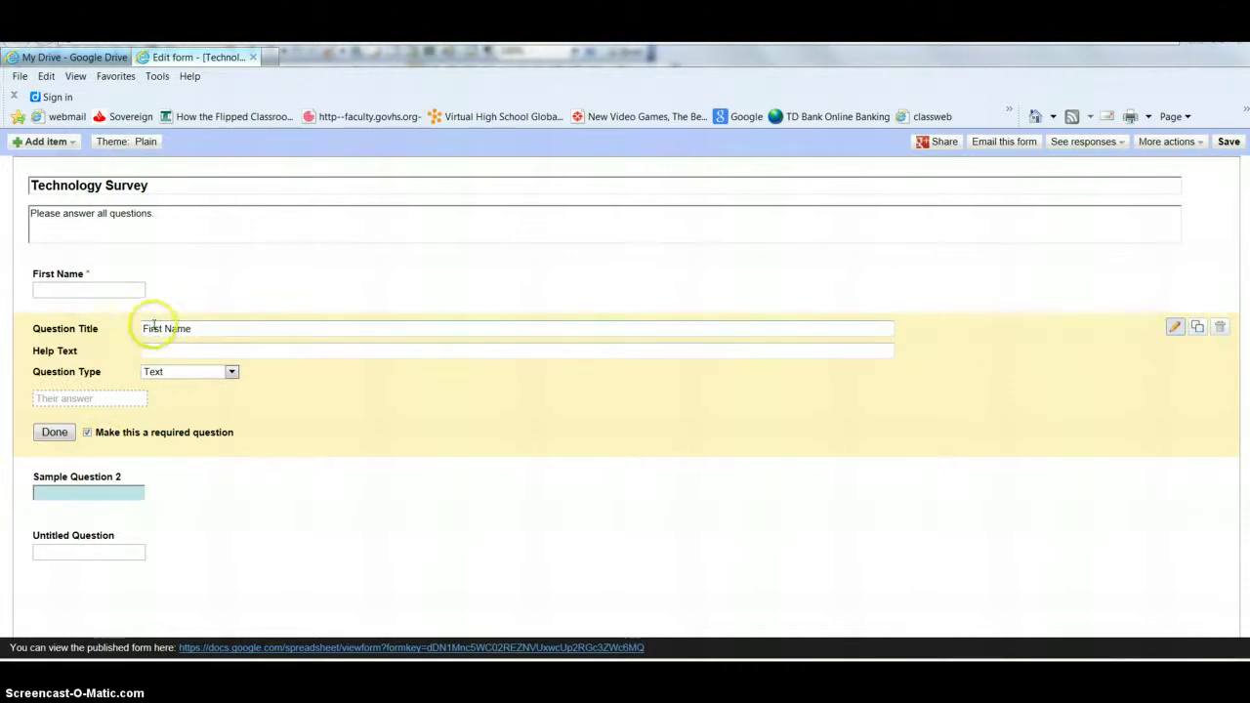
double_click(156, 329)
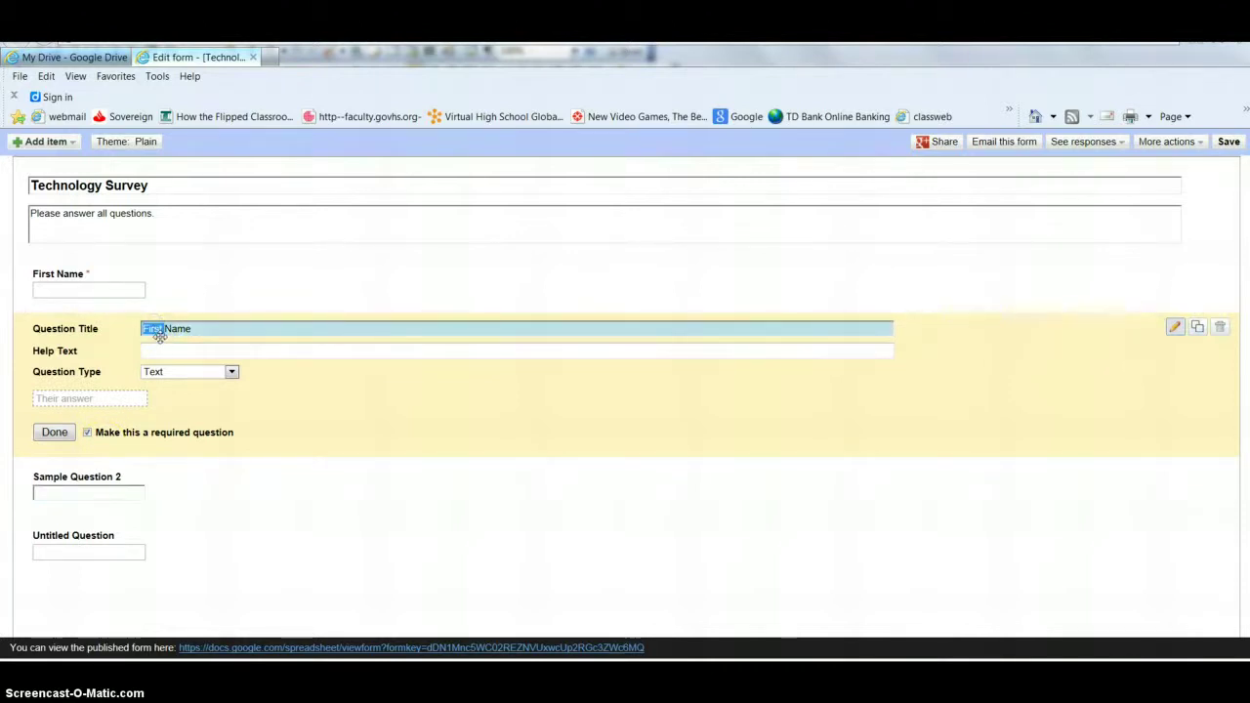
type("Last")
type("t")
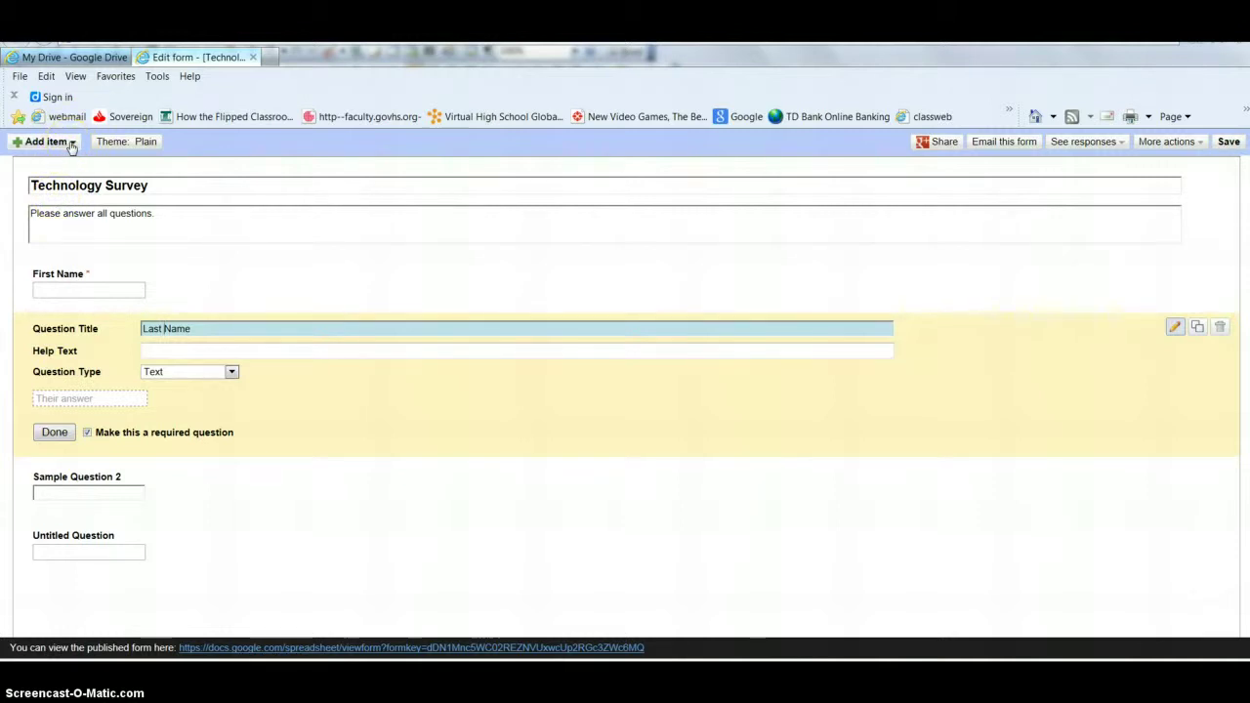
Add a "Choose from a list" question, and discard Sample Question 2 and the untitled text question above the new one.
left_click(71, 146)
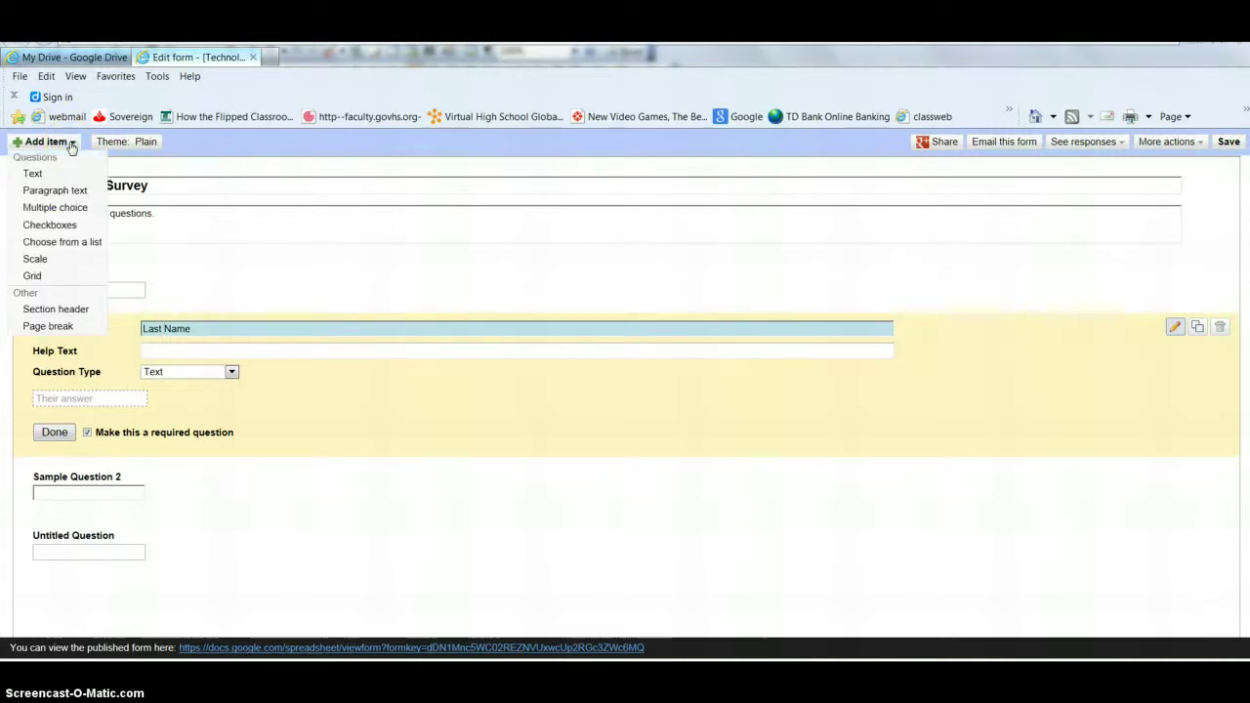
left_click(57, 244)
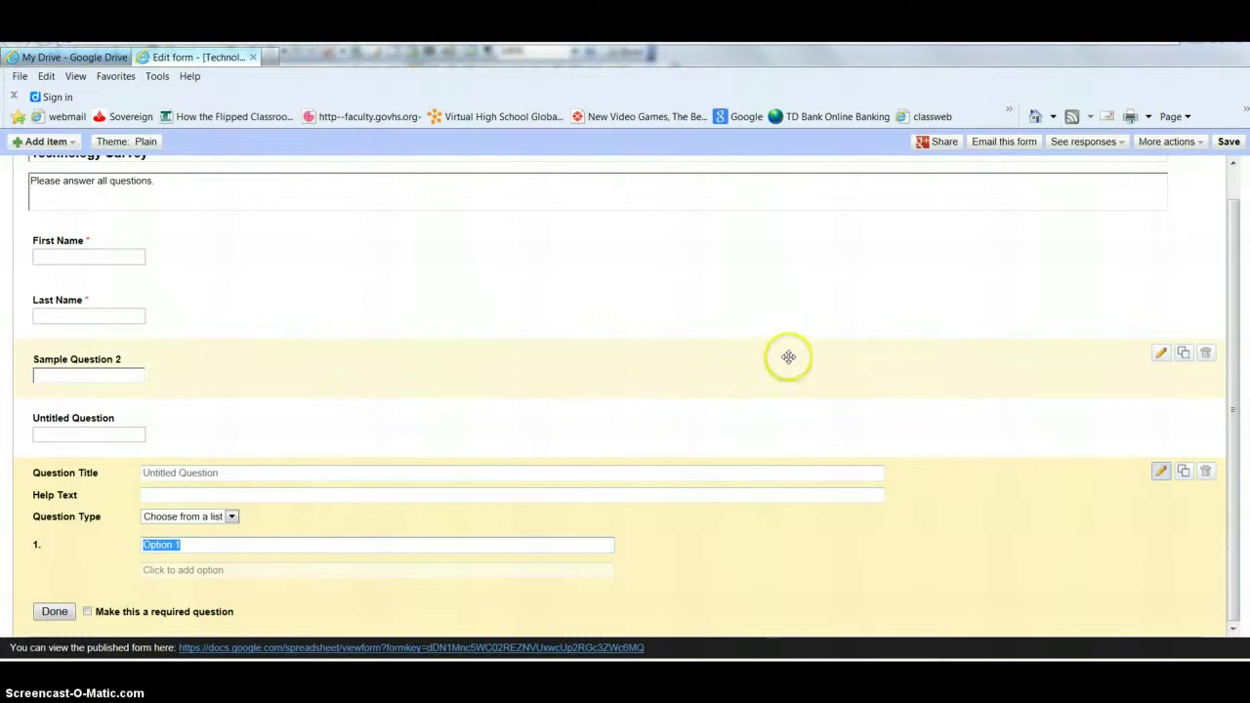
left_click(1207, 354)
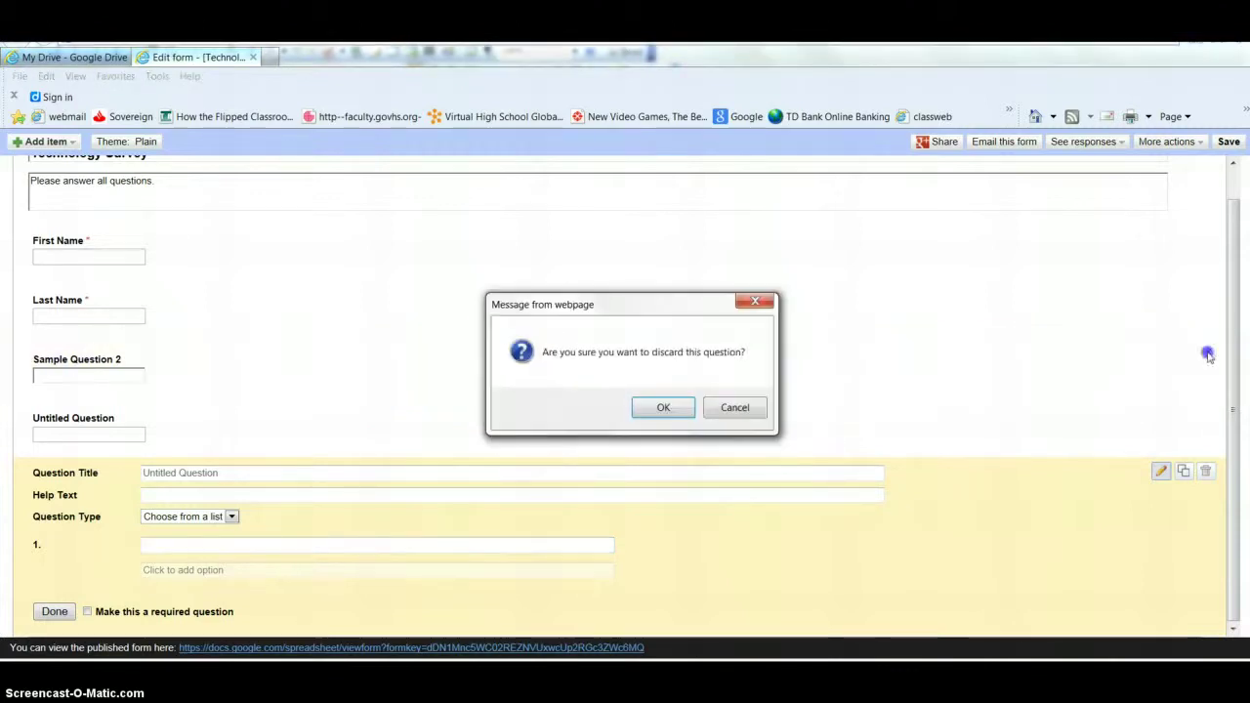
left_click(661, 409)
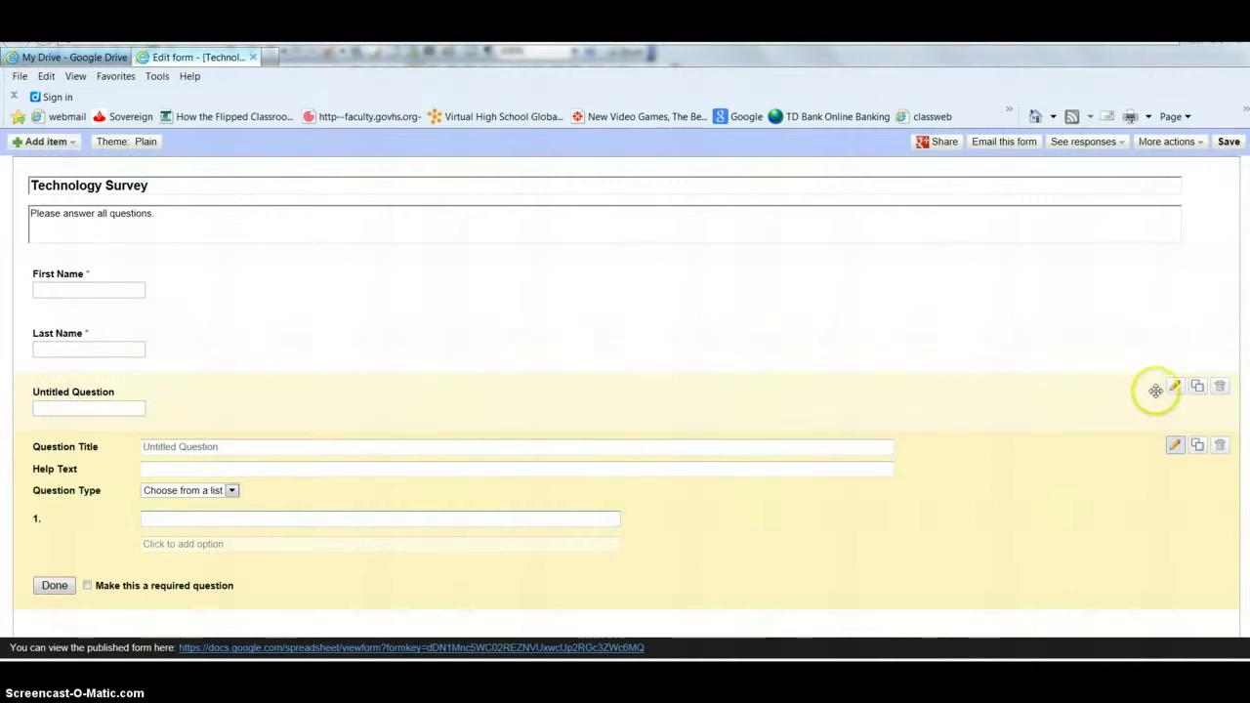
left_click(1221, 389)
left_click(643, 408)
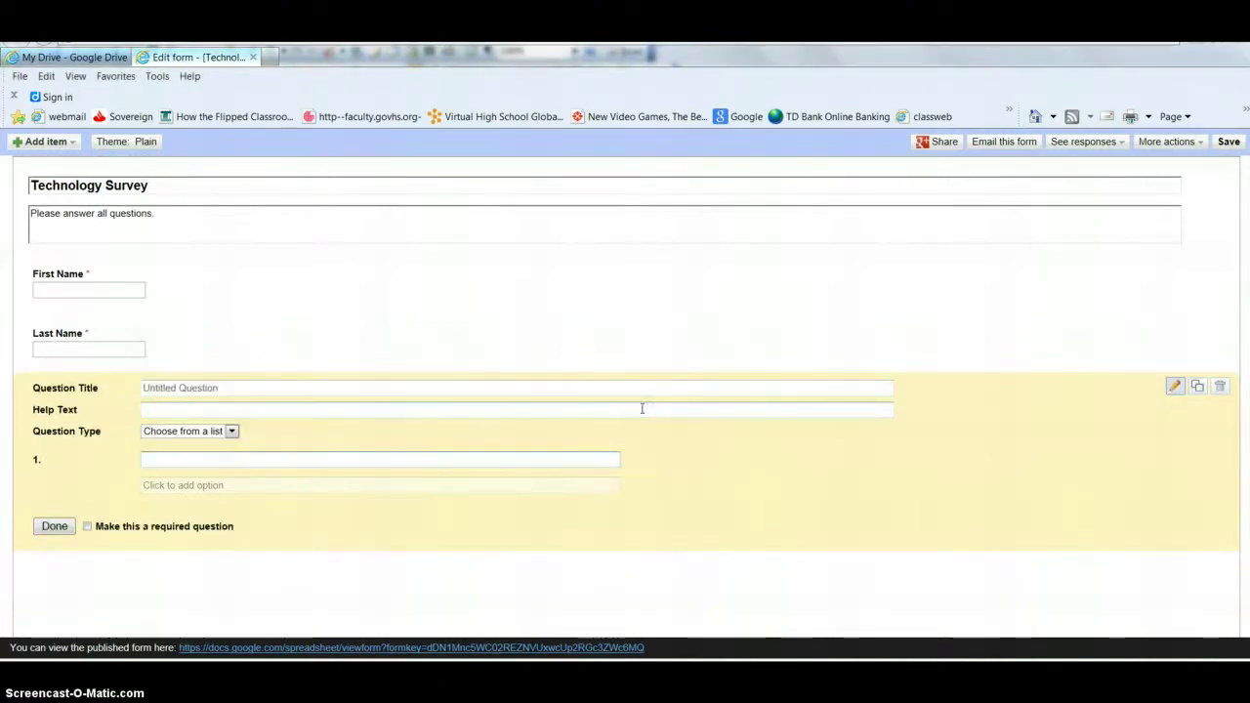
Set up the list question as a required "Class Section" question with the options A Block, B Block and C Block.
left_click(224, 388)
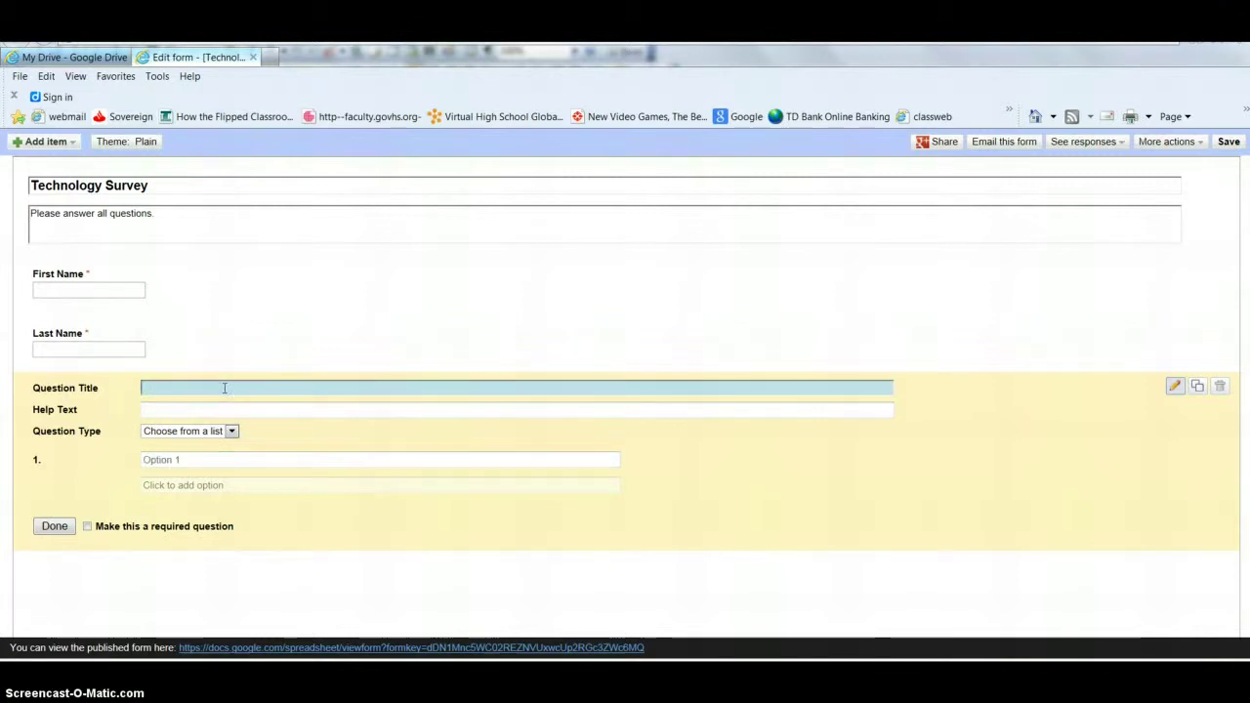
type("Class Section")
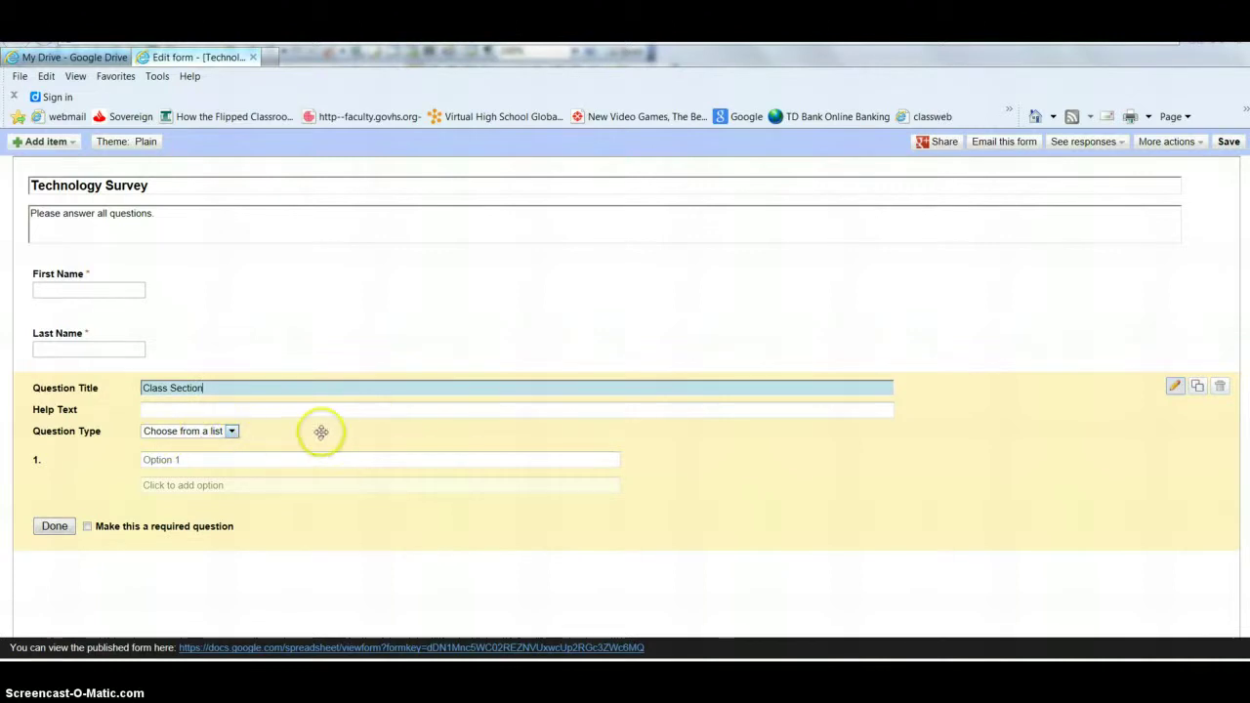
left_click(203, 462)
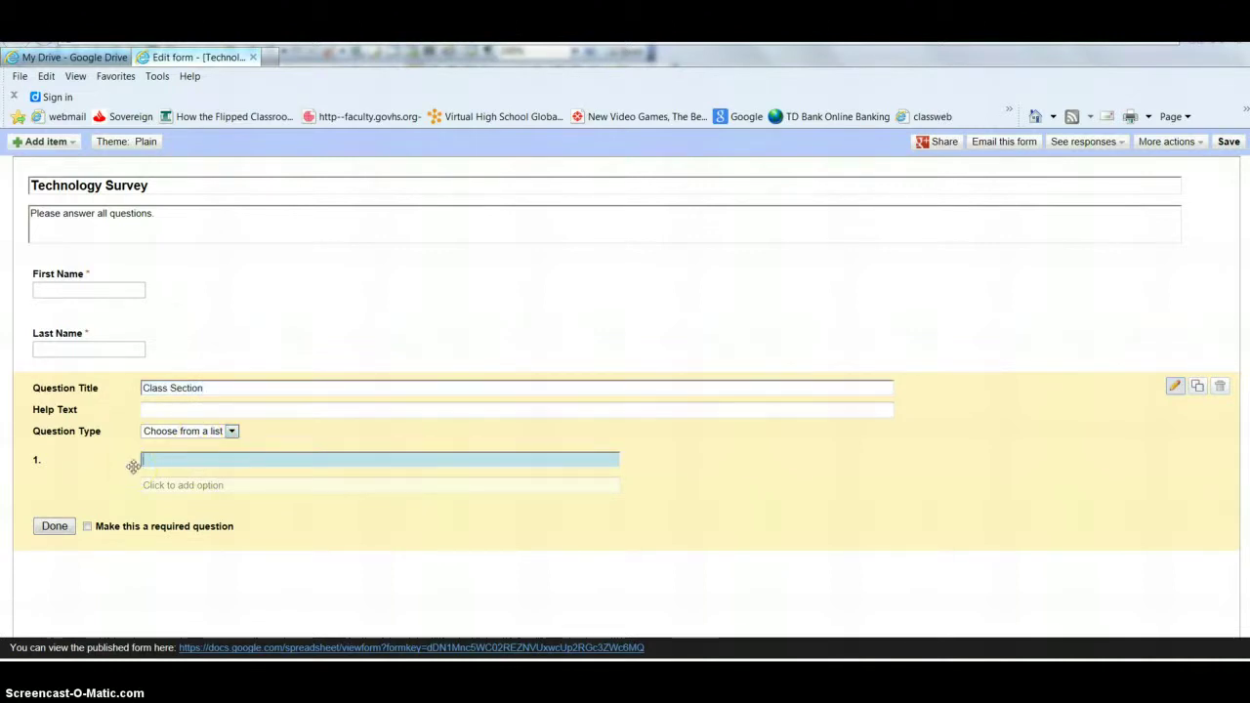
type("A")
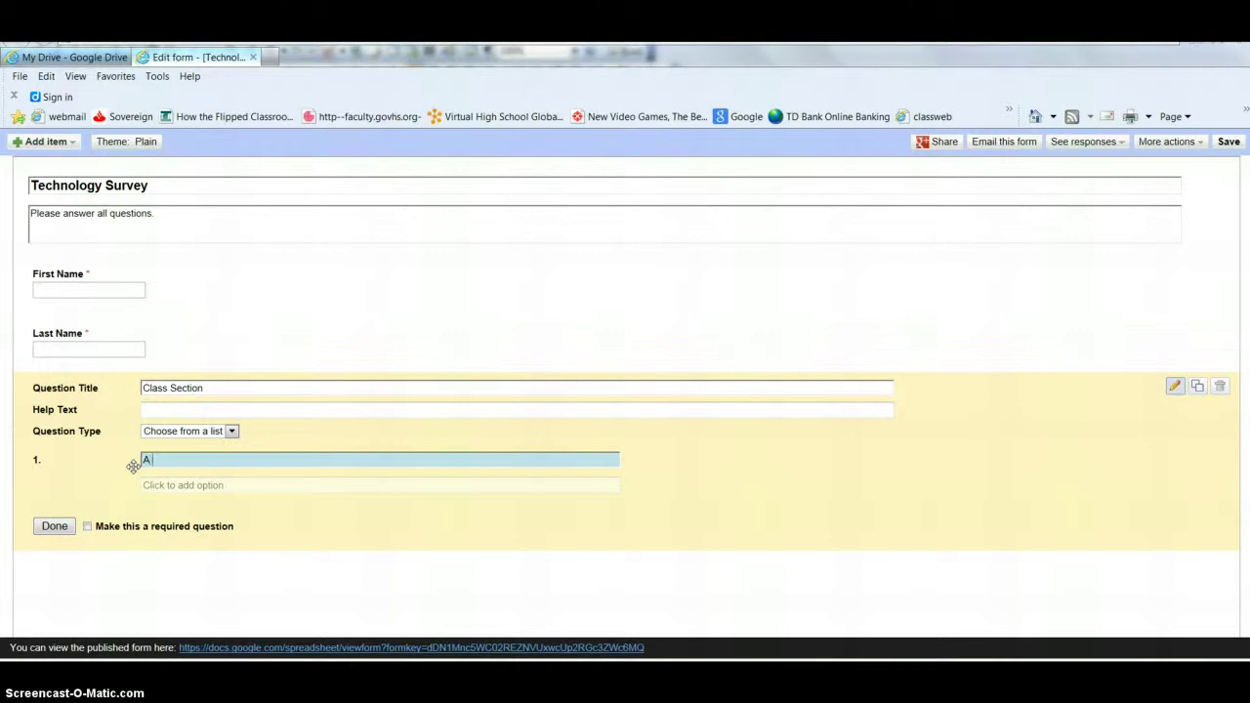
type(" Block")
left_click(161, 485)
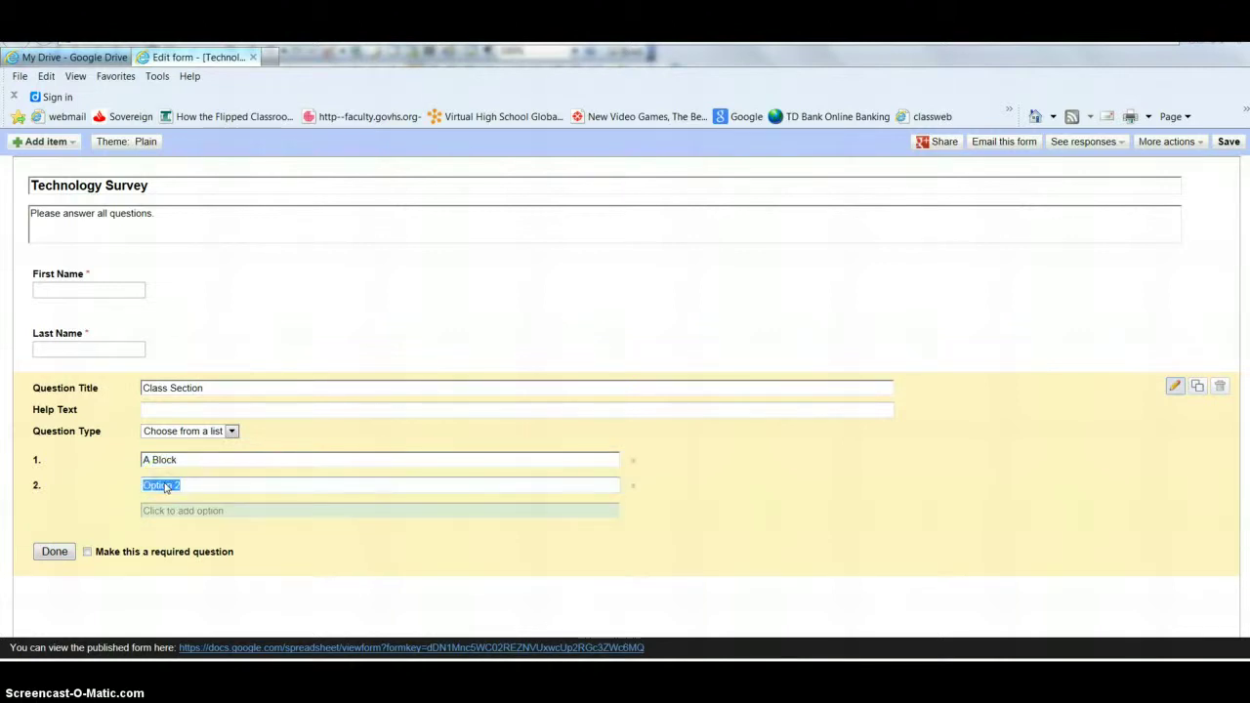
type("B Block")
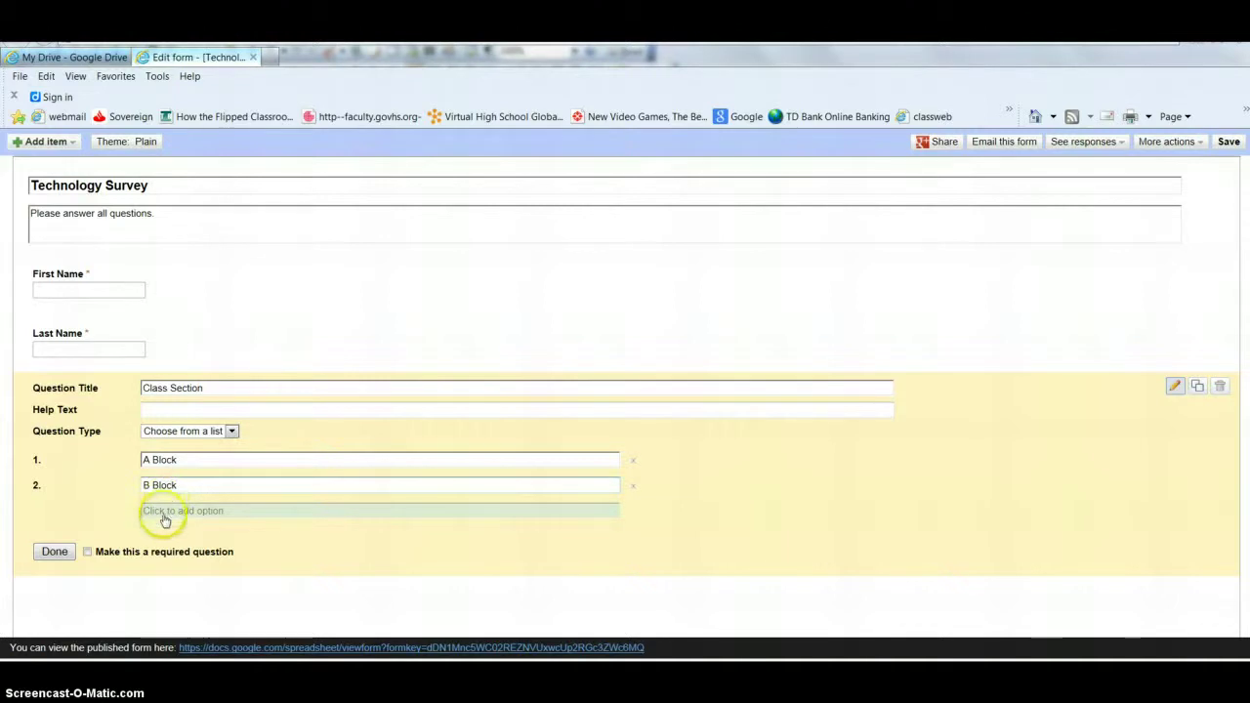
left_click(166, 510)
type("C Block")
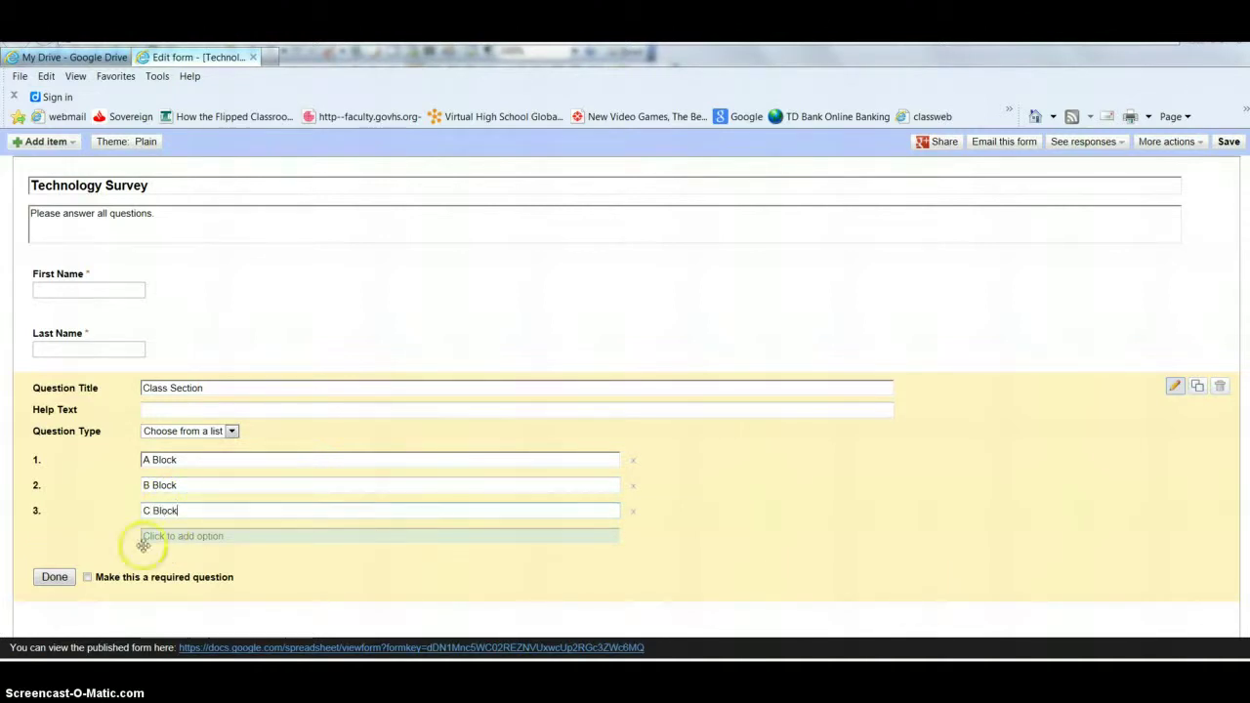
left_click(88, 578)
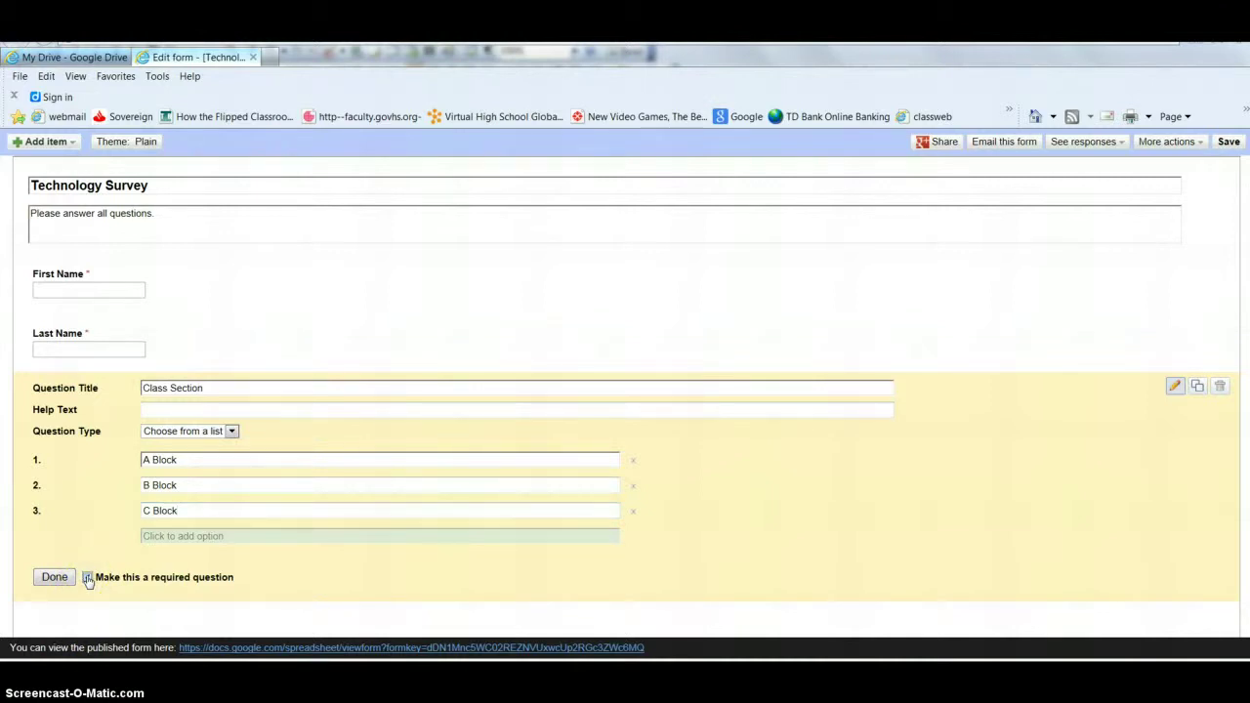
Add a Checkboxes question after Class Section and title it "Check the boxes that apply to you below".
left_click(59, 143)
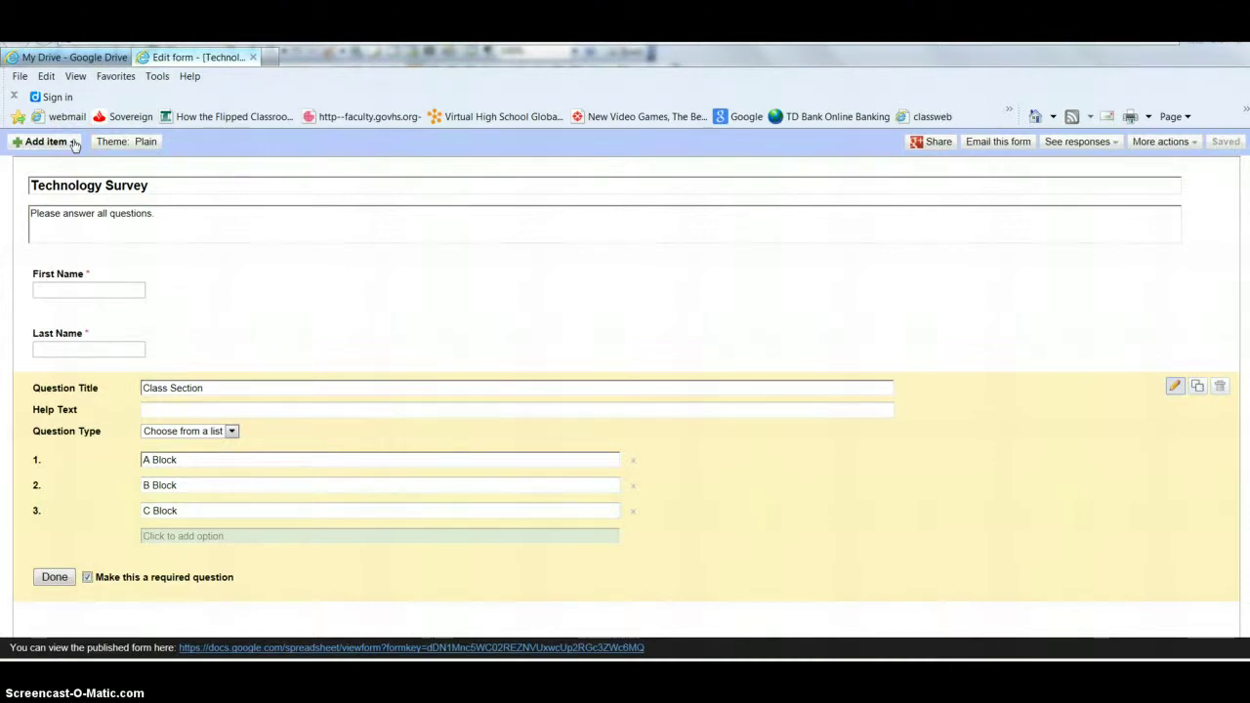
left_click(74, 144)
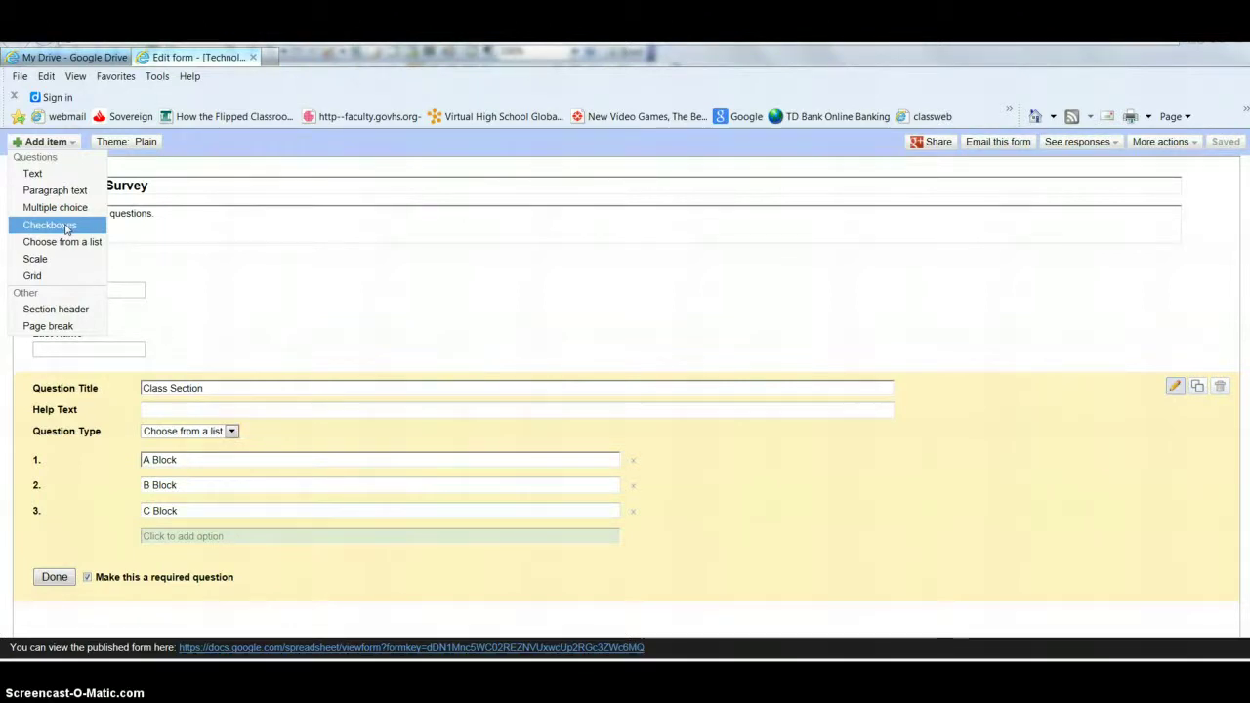
left_click(66, 226)
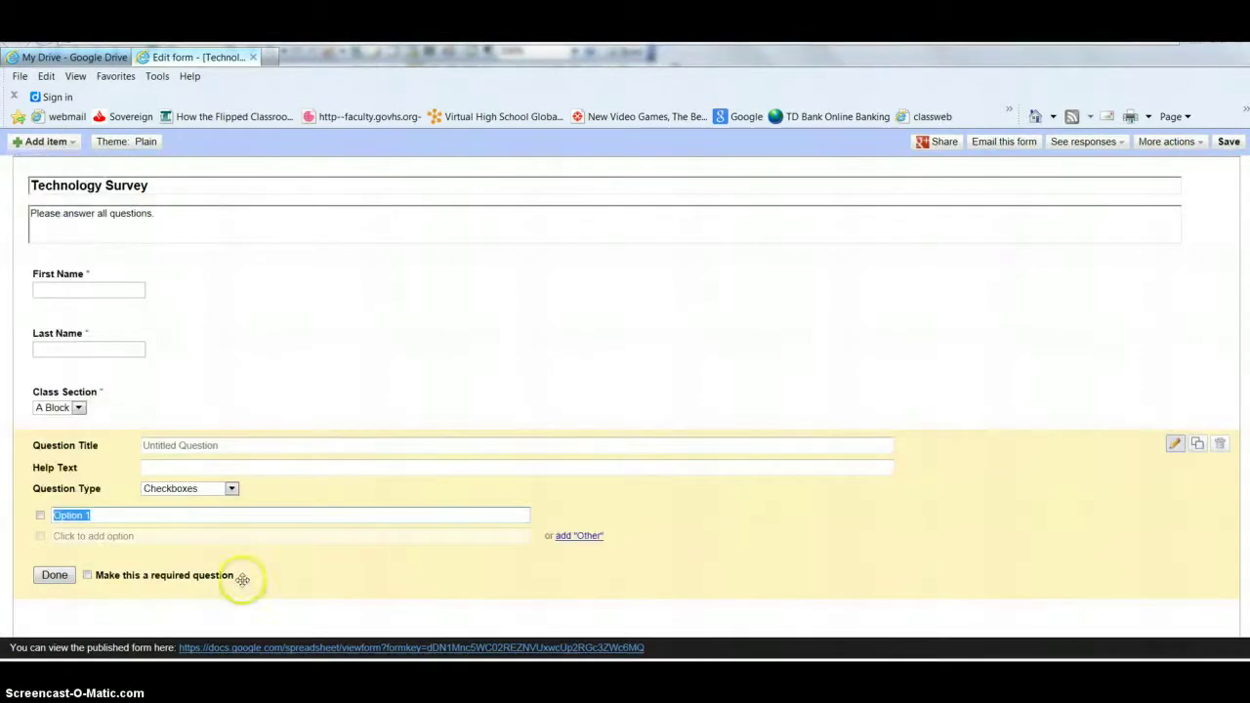
left_click(200, 448)
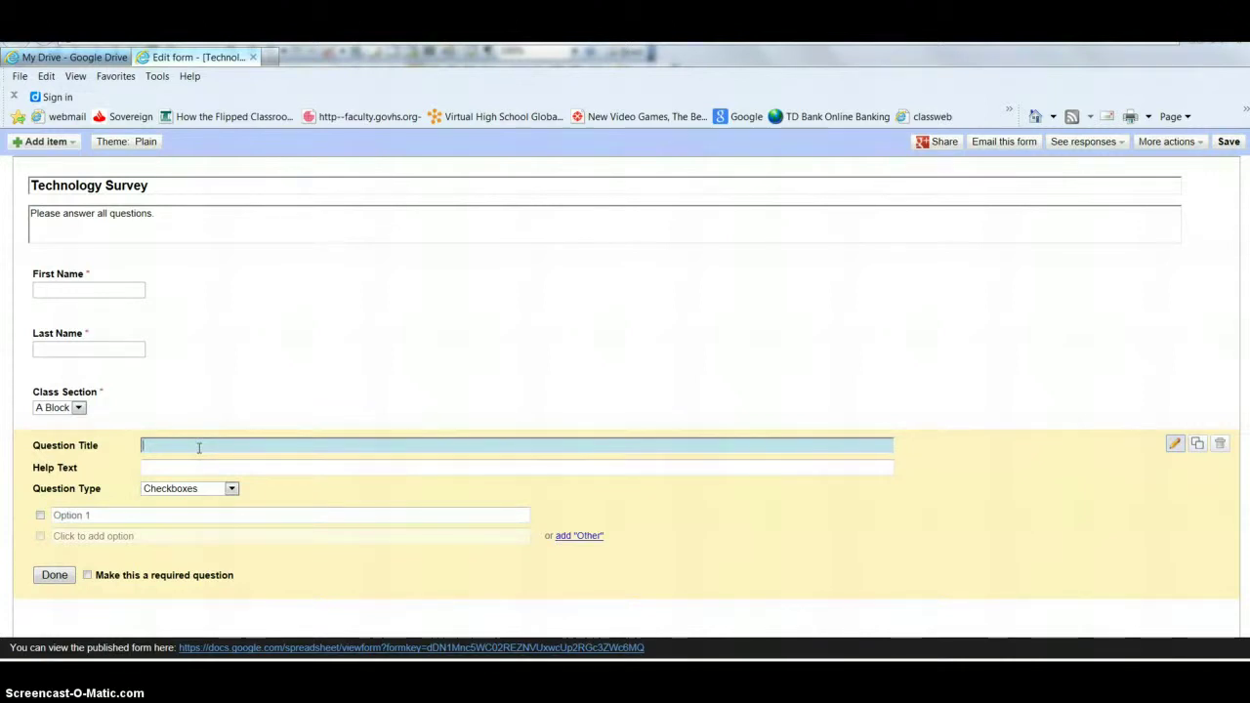
type("Check the boxes that")
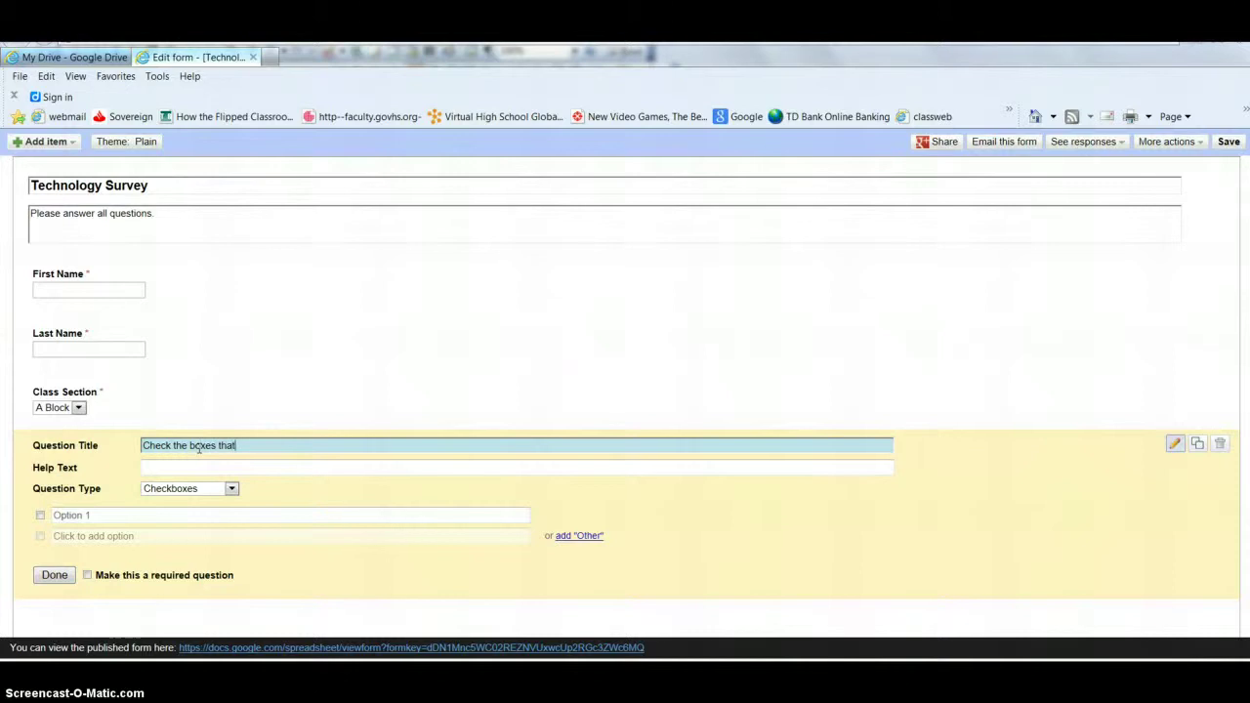
type(" apply to you below")
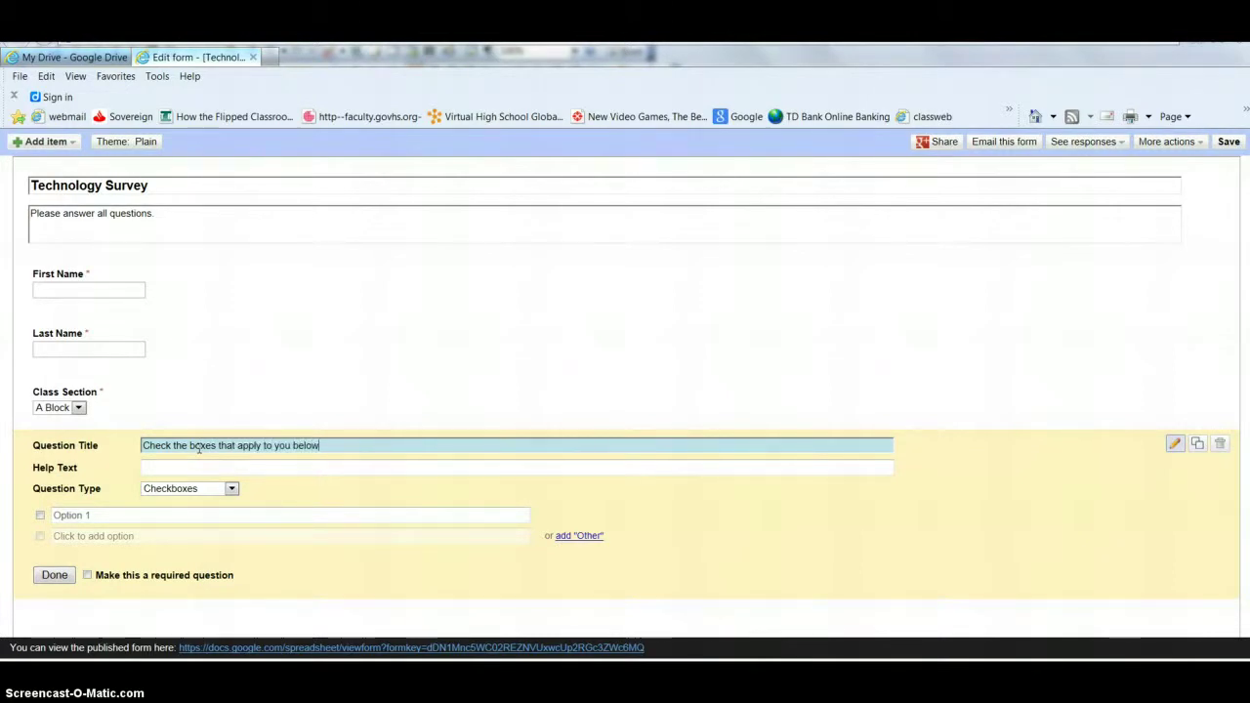
Enter the first two checkbox options as "I have access to a computer at home" and "I have access to internet service at home".
left_click(92, 515)
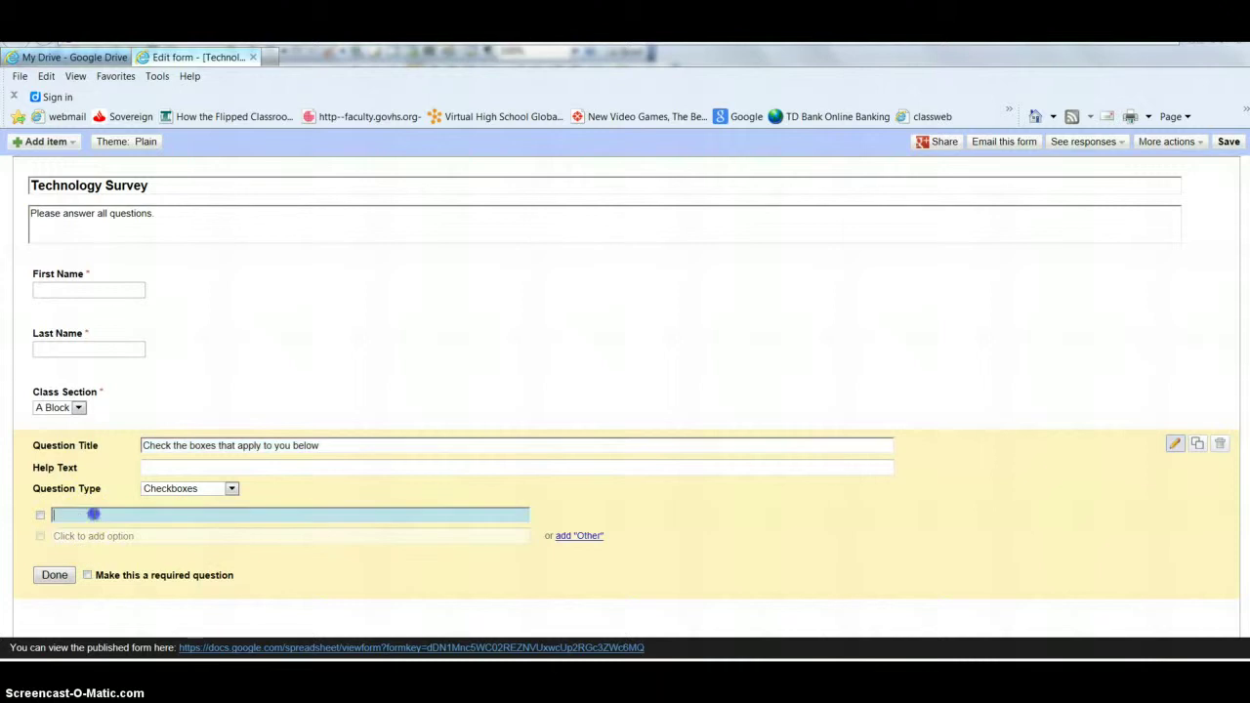
type("I have acce")
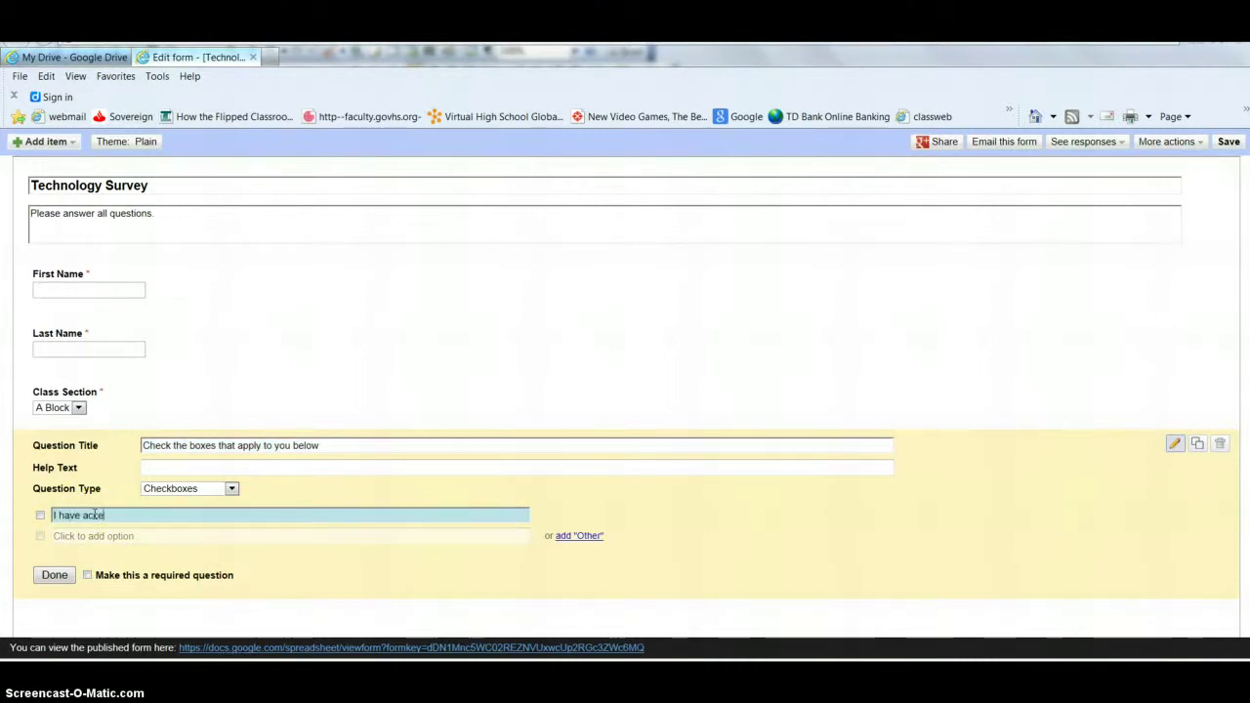
type("ss to a compu")
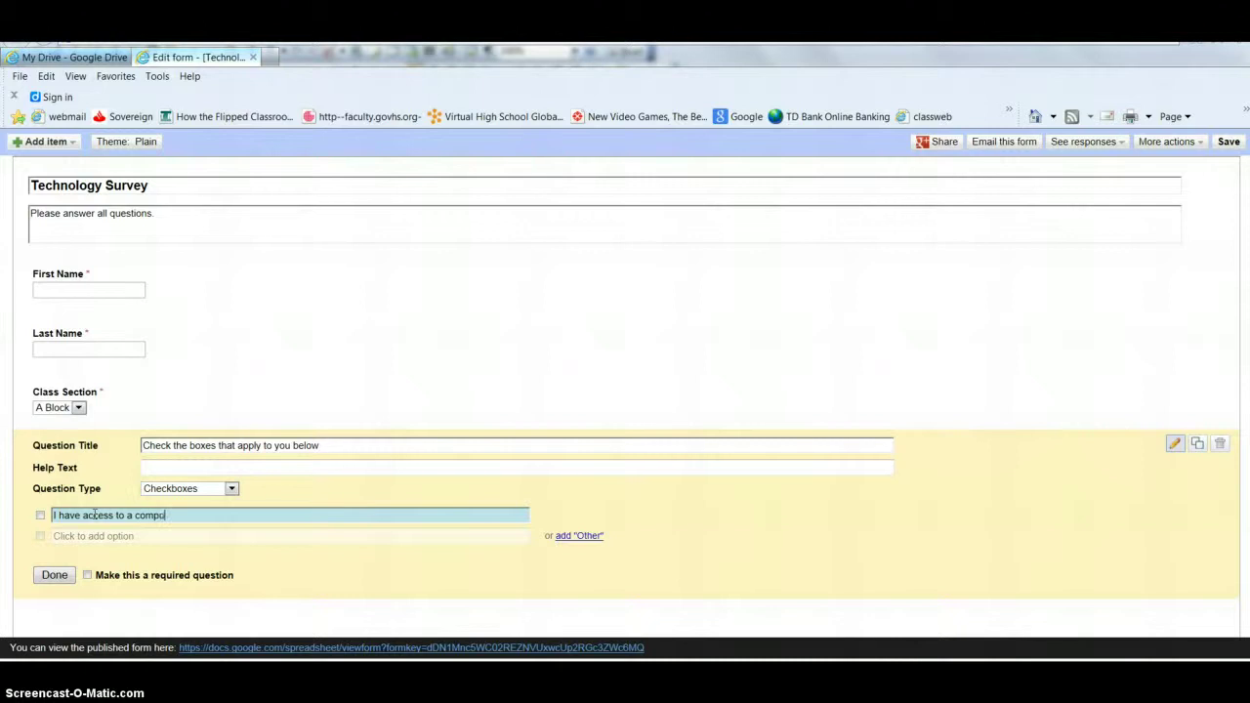
type("ter at home")
left_click(103, 536)
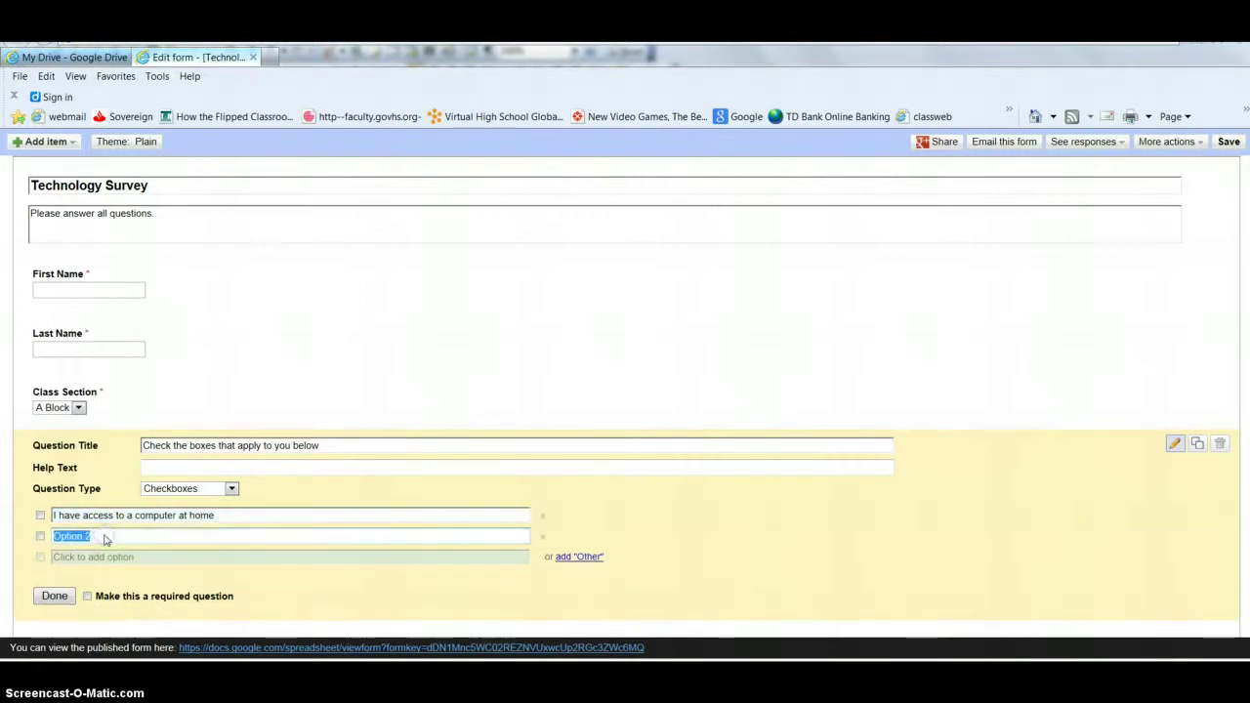
type("I ha")
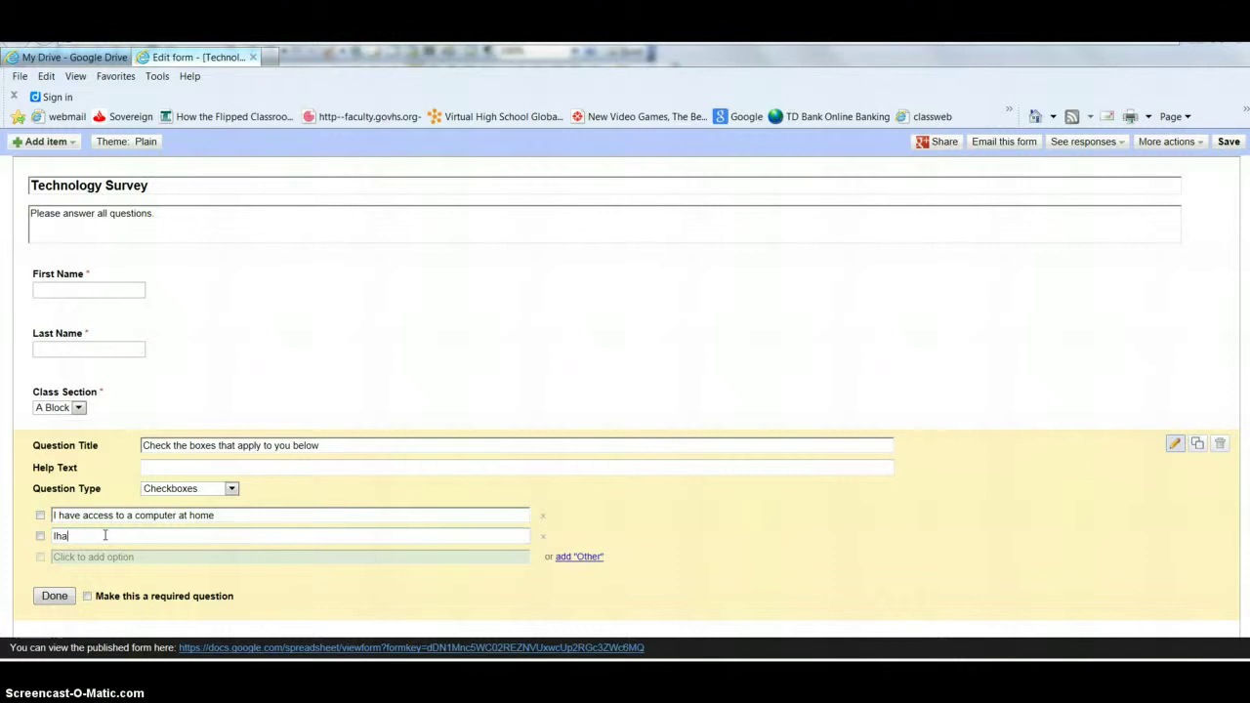
type("ve access t")
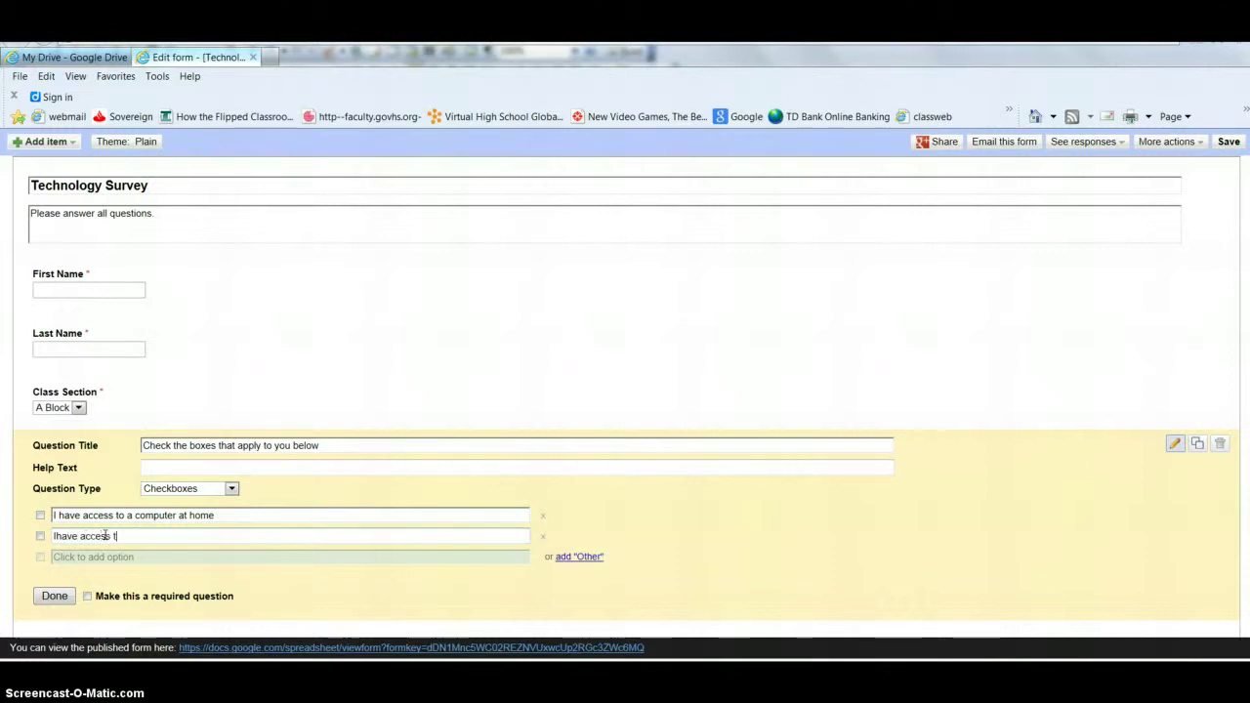
type("o internet service at home")
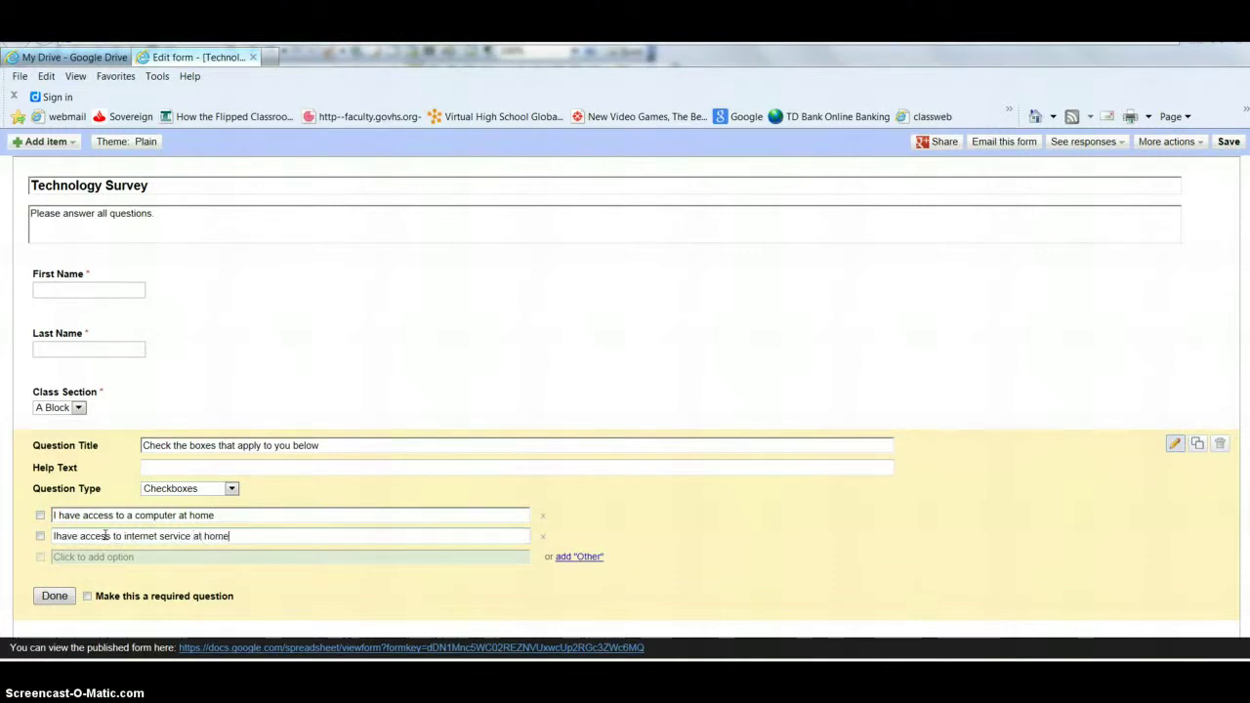
left_click(56, 536)
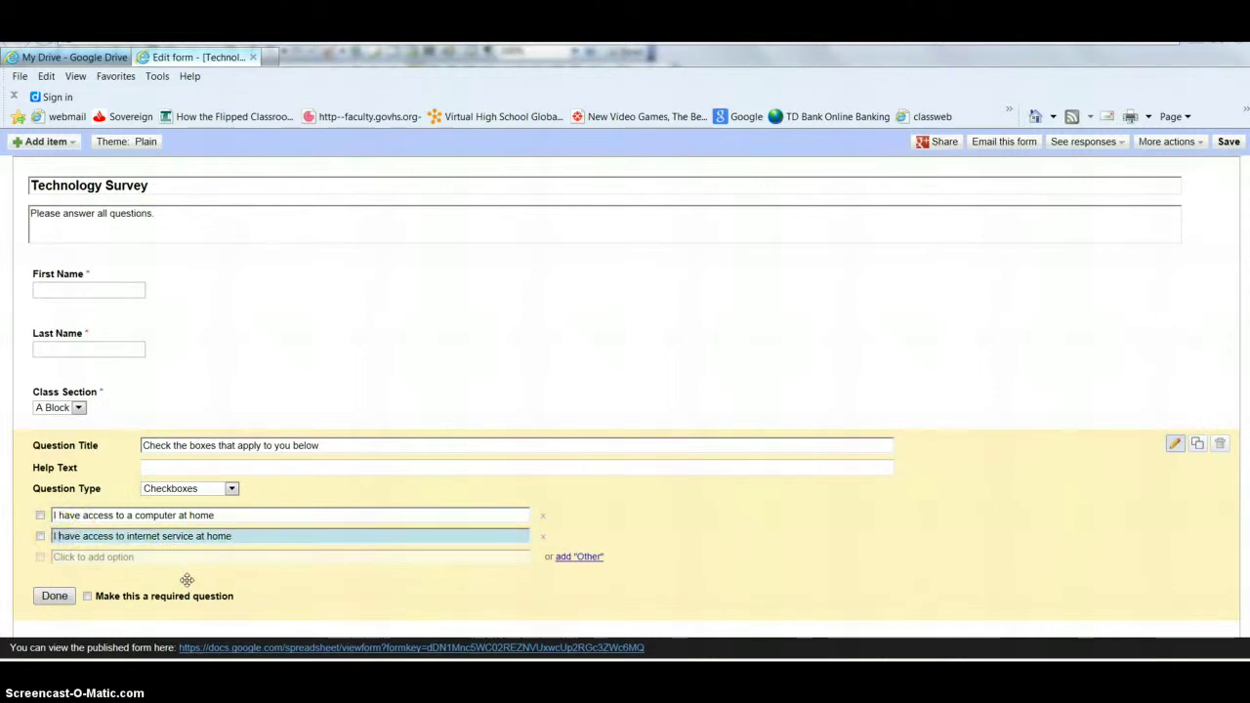
Add a third checkbox option reading "I have access to digital camera or camcorder of some sort (including on phone)".
left_click(119, 557)
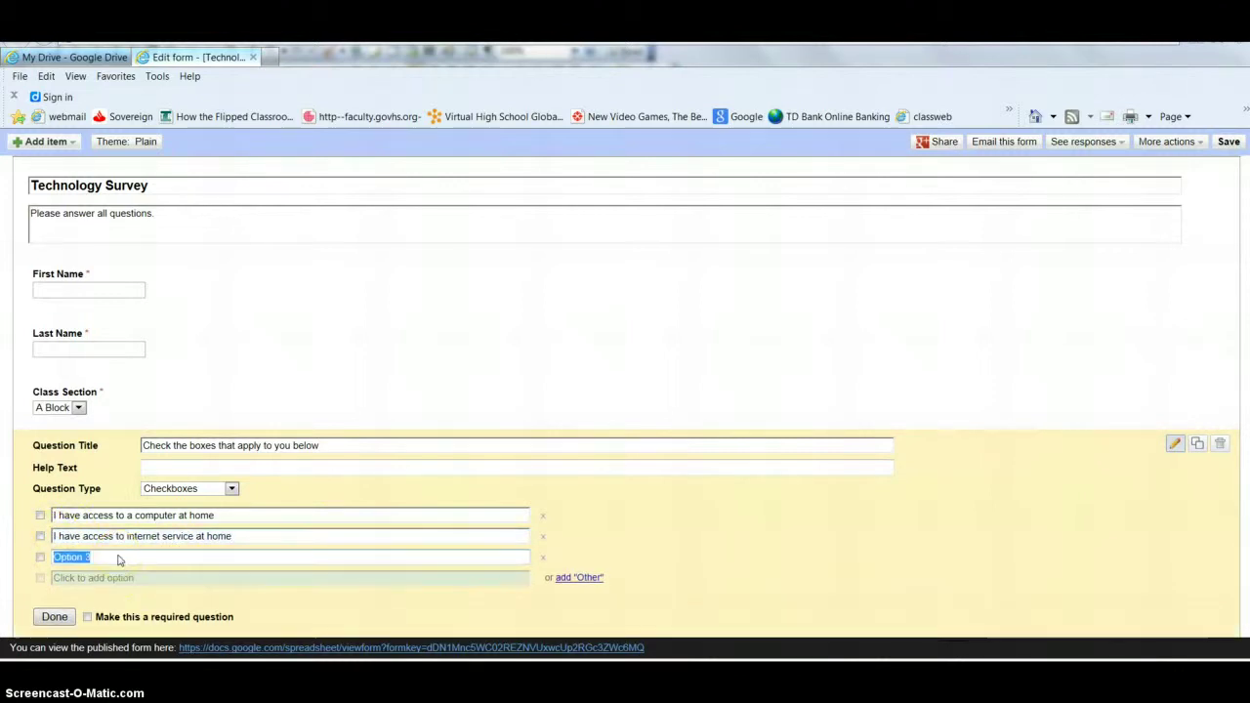
type("I ha")
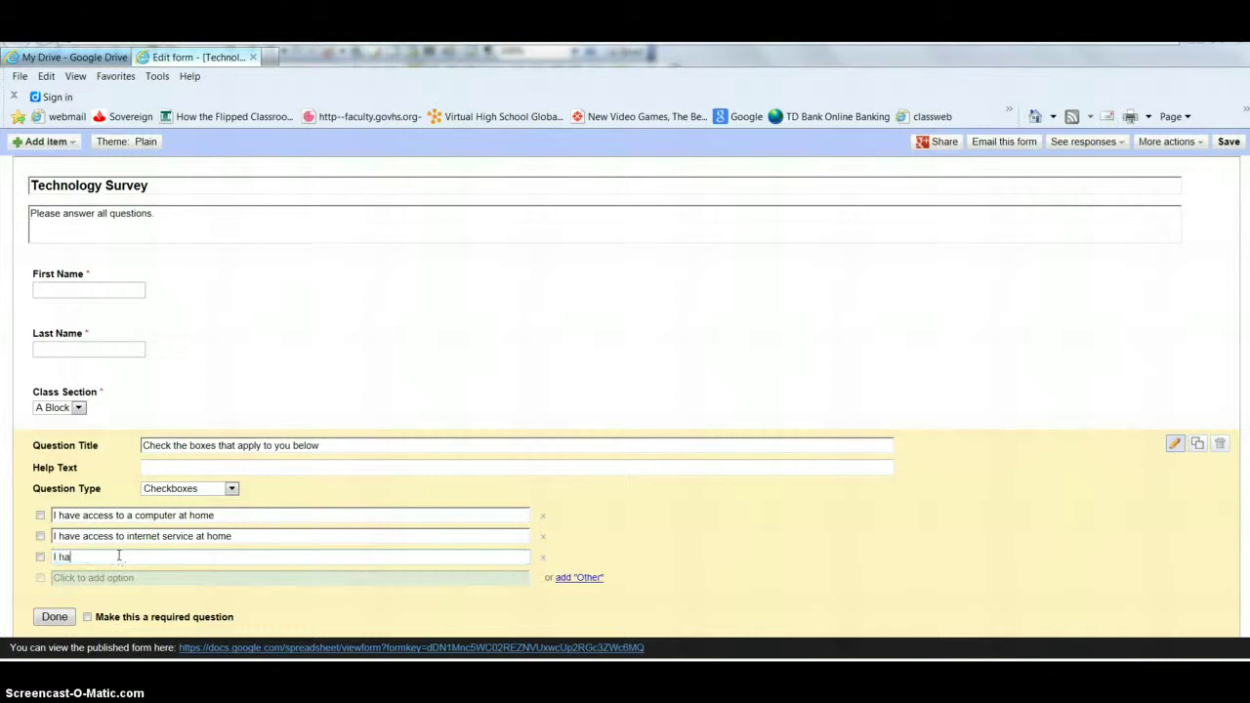
type("ve access")
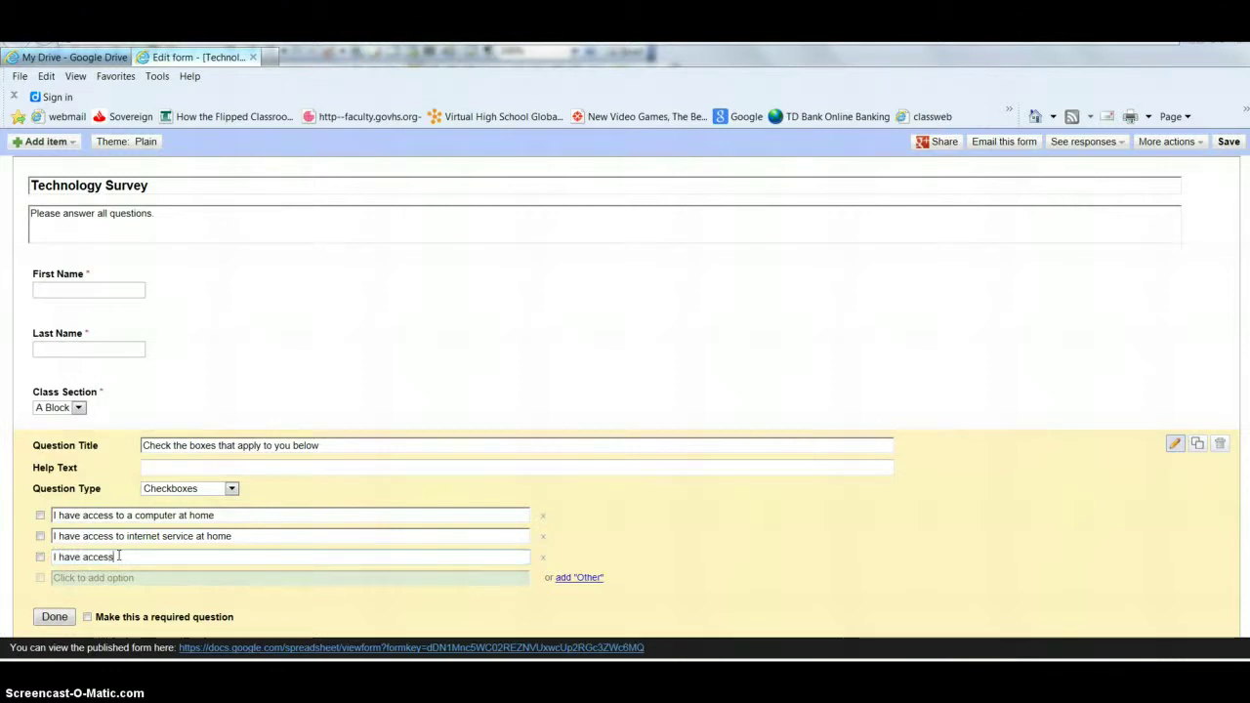
type(" to digital camera ")
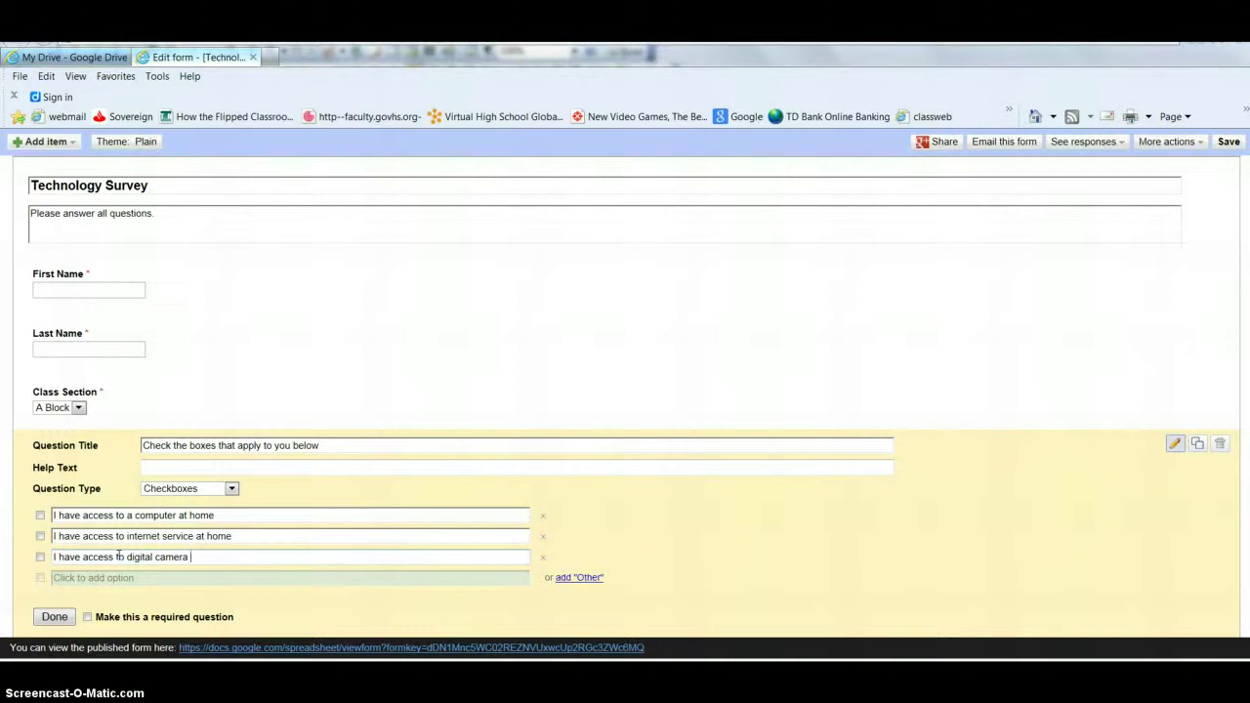
type("or camcorder")
key("BackSpace")
type("f some sort ")
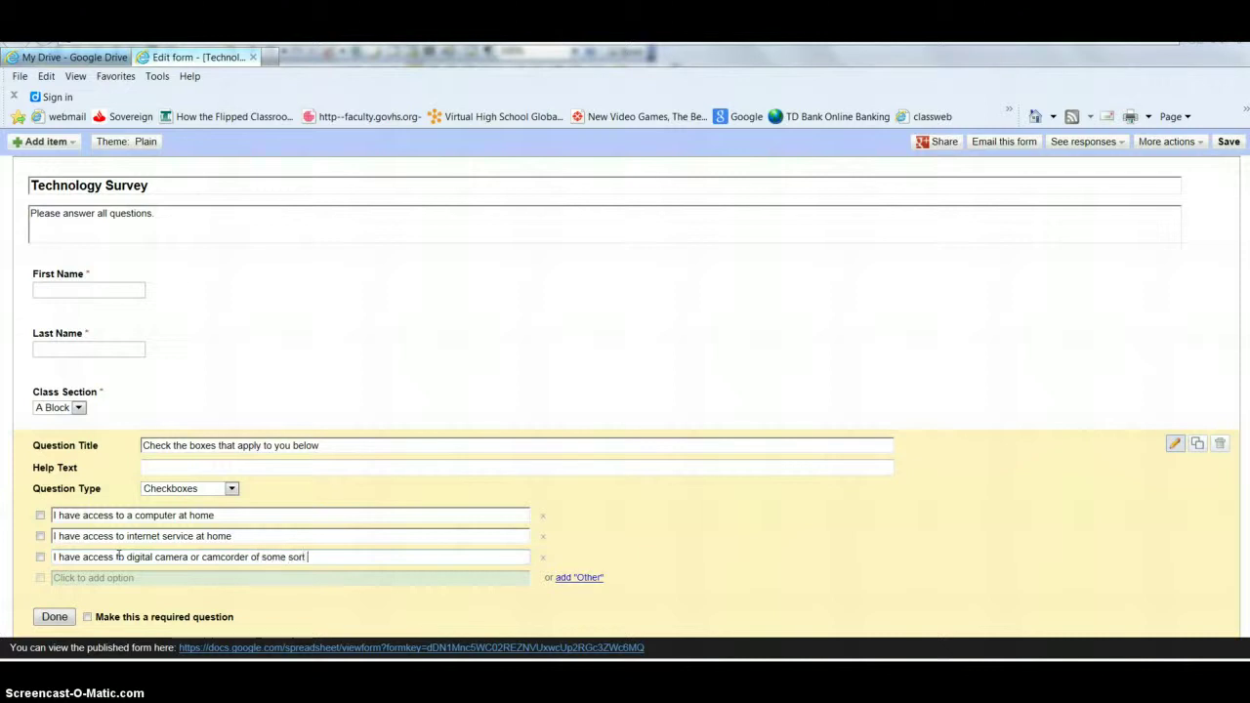
type("(including on phone)")
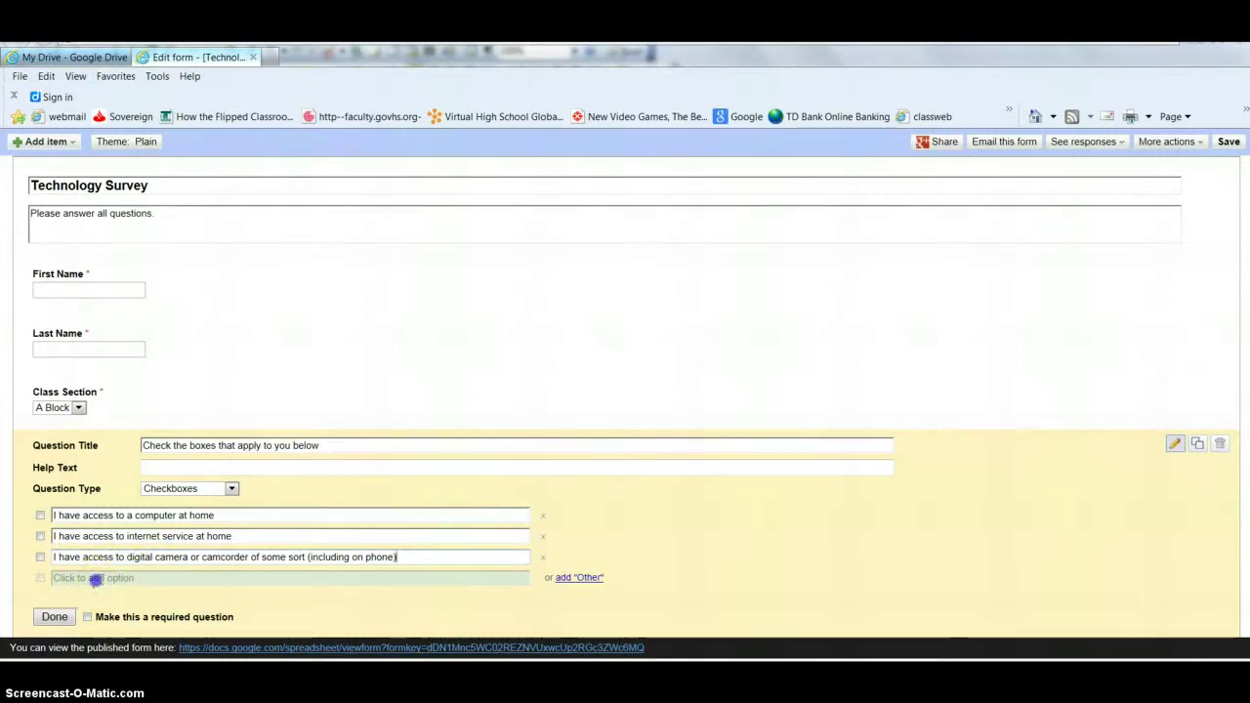
Add a fourth checkbox option reading "I have access to an mp3 player with video capapbilities".
left_click(101, 579)
type("I")
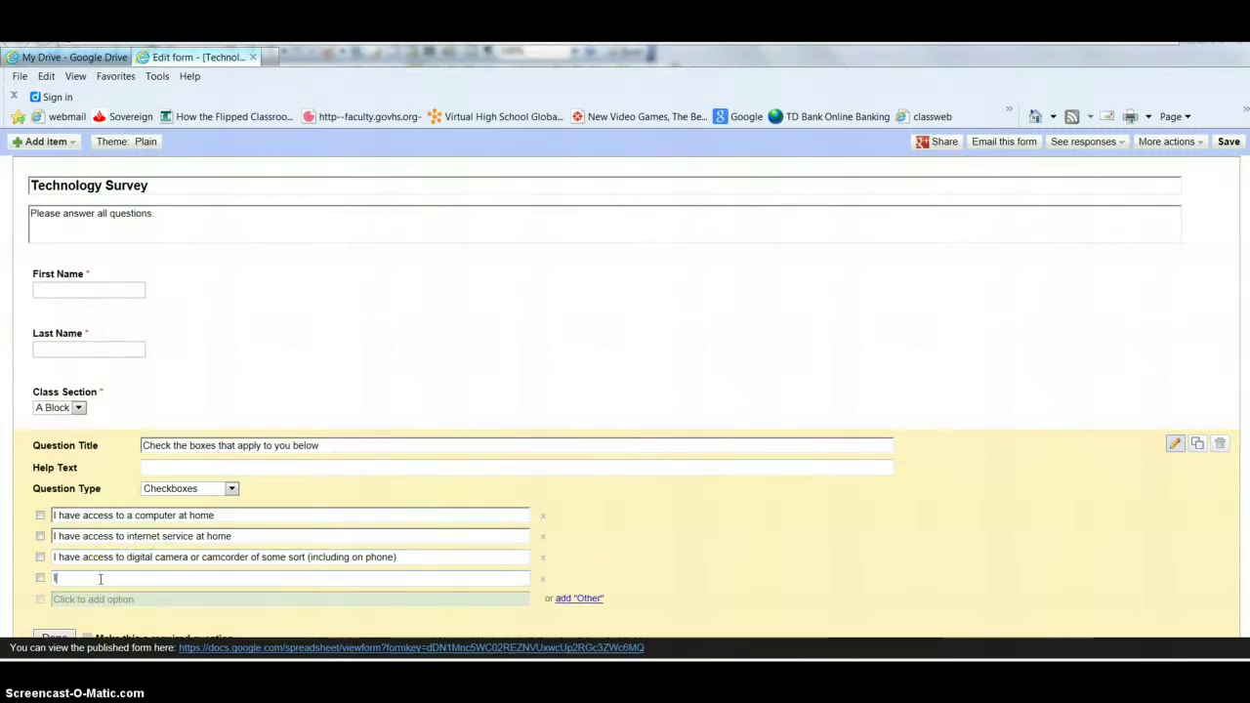
type(" have access")
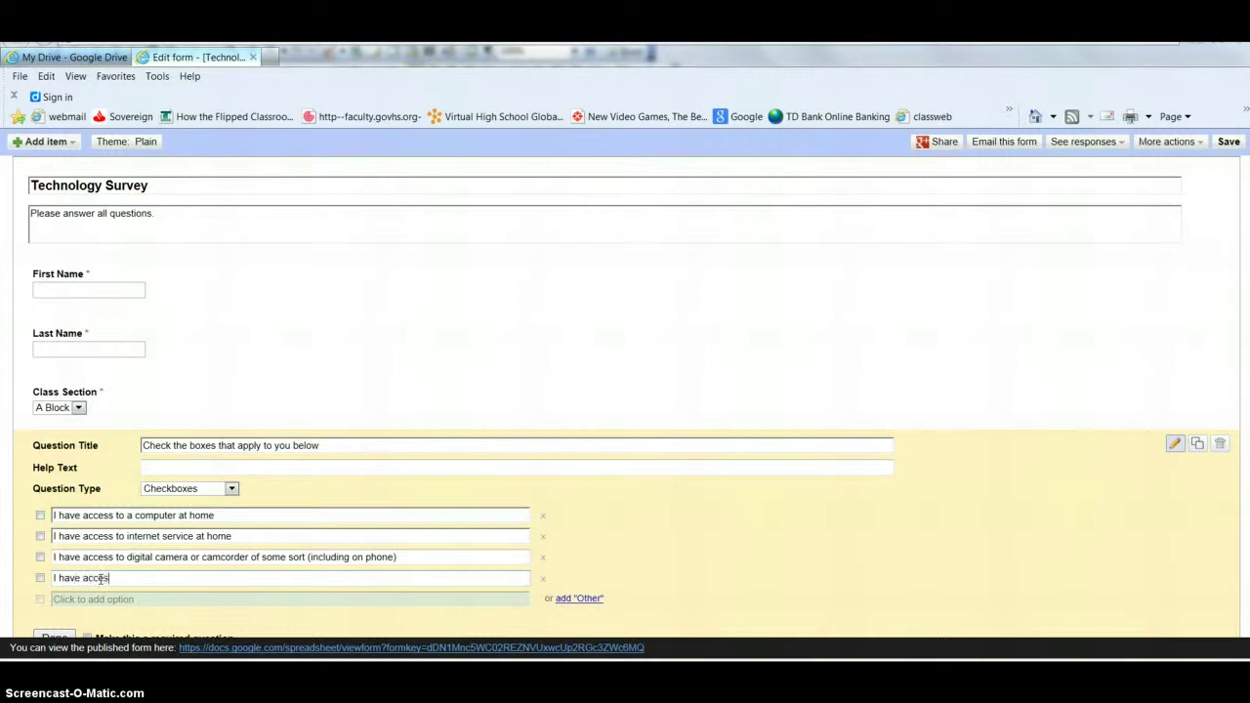
type(" to an m")
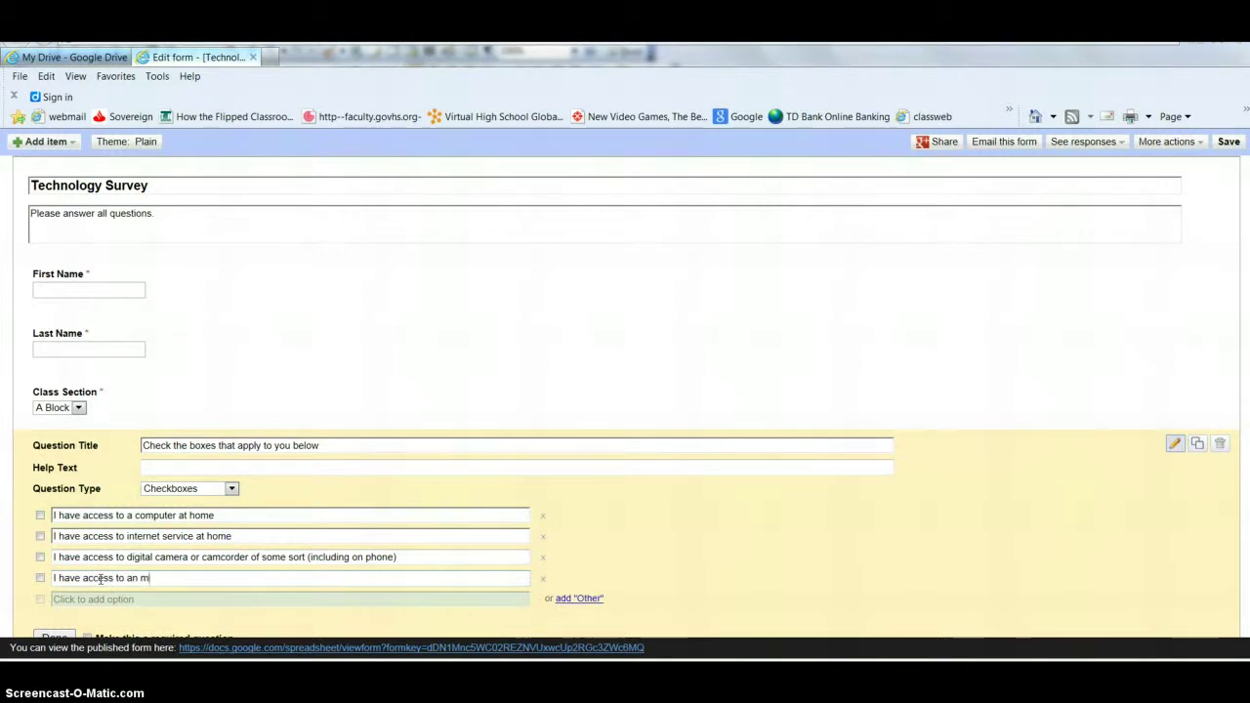
type("p3 player")
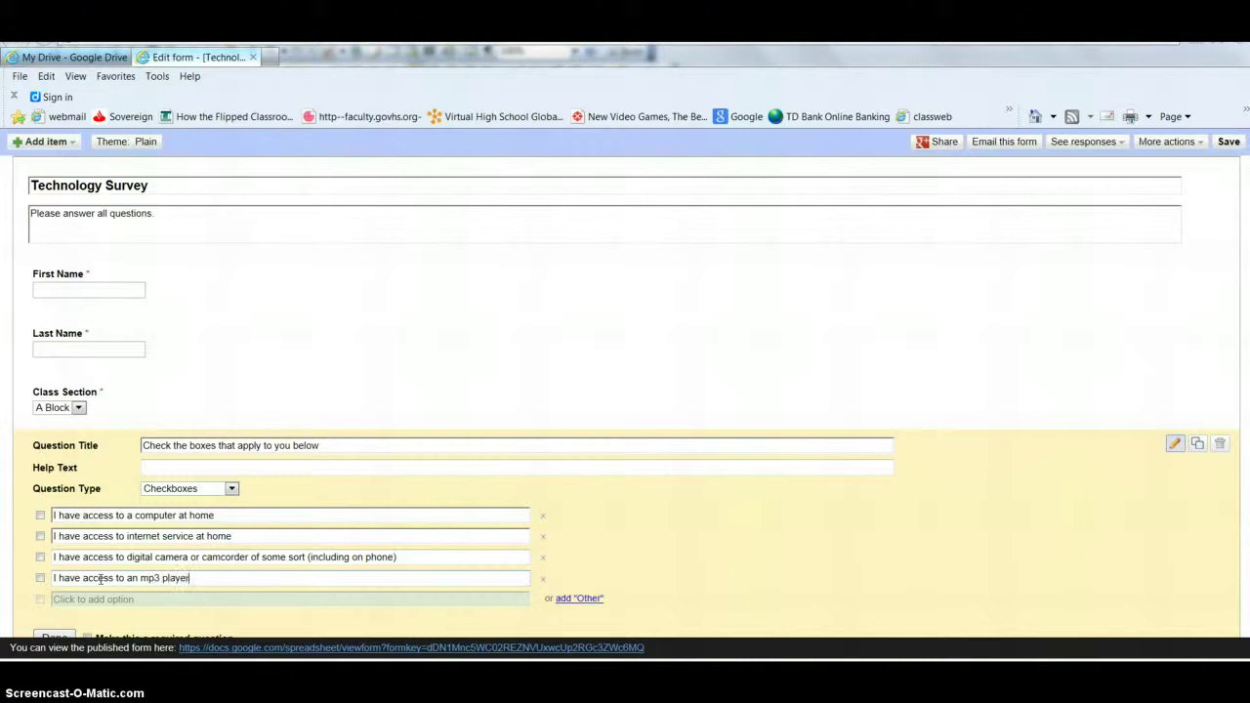
type(" with video capapbilitie")
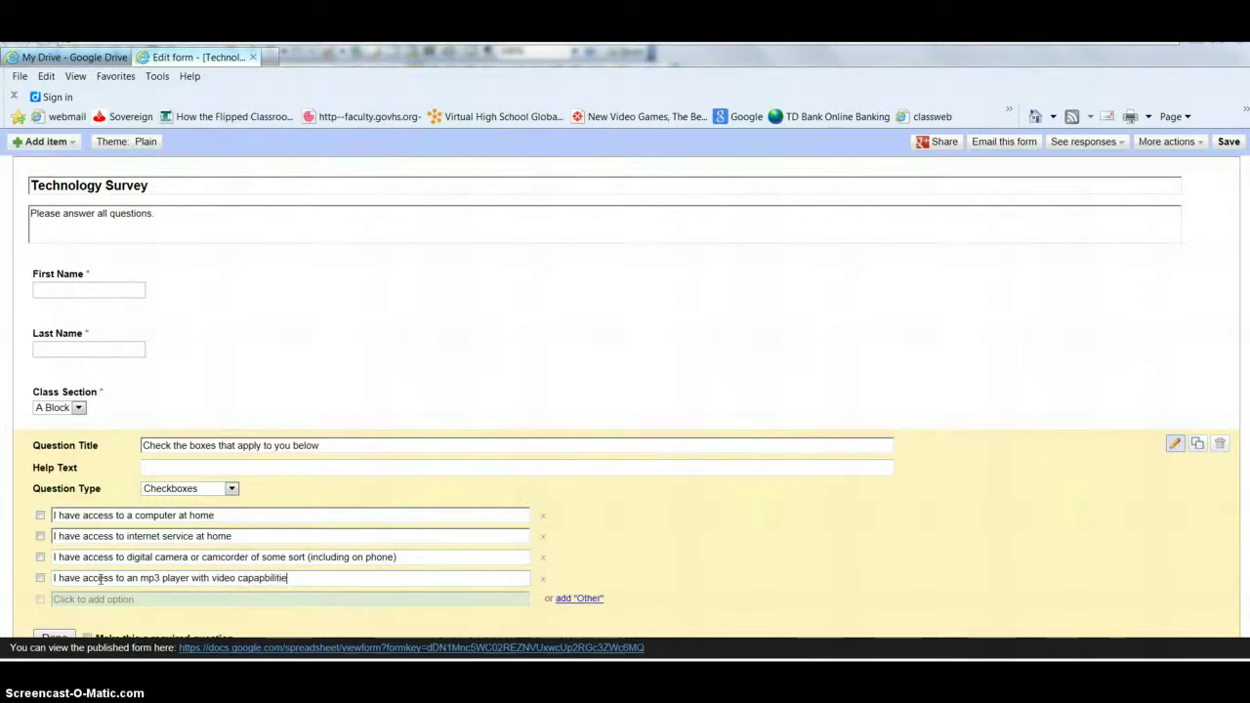
type("s")
Add the option "I do not have access to any of the above" and make the checkboxes question required.
left_click(88, 599)
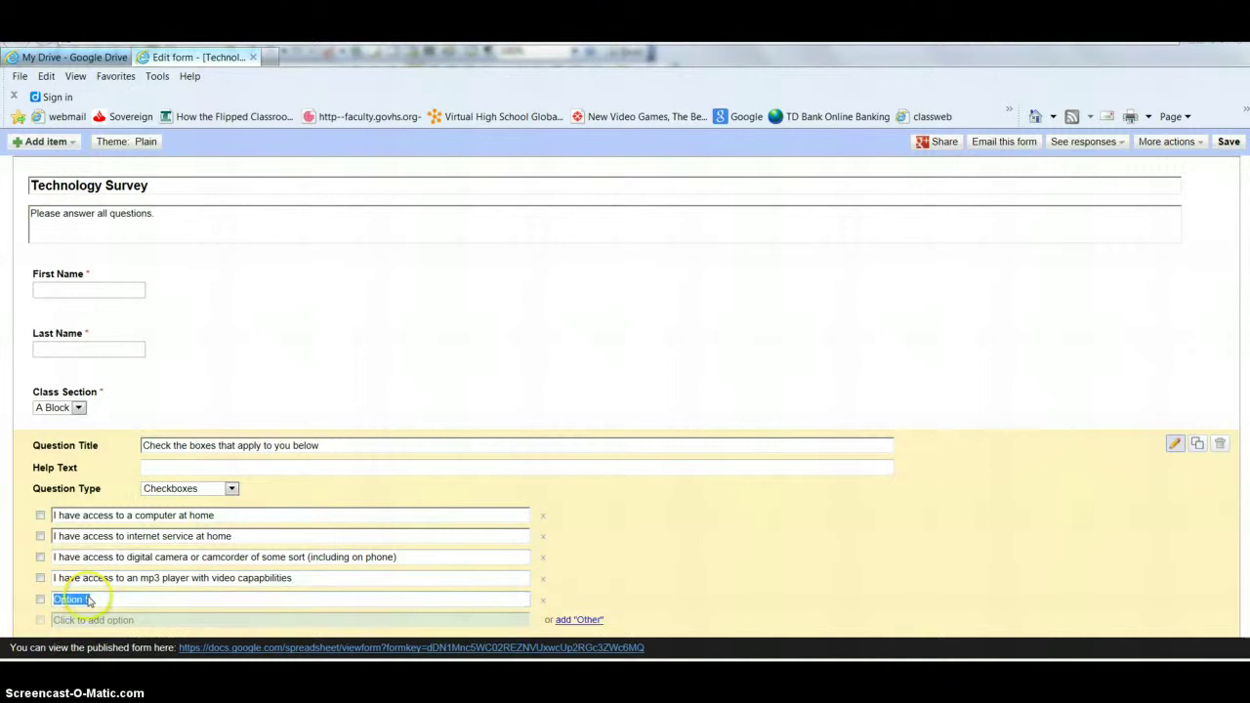
type("I do not have a")
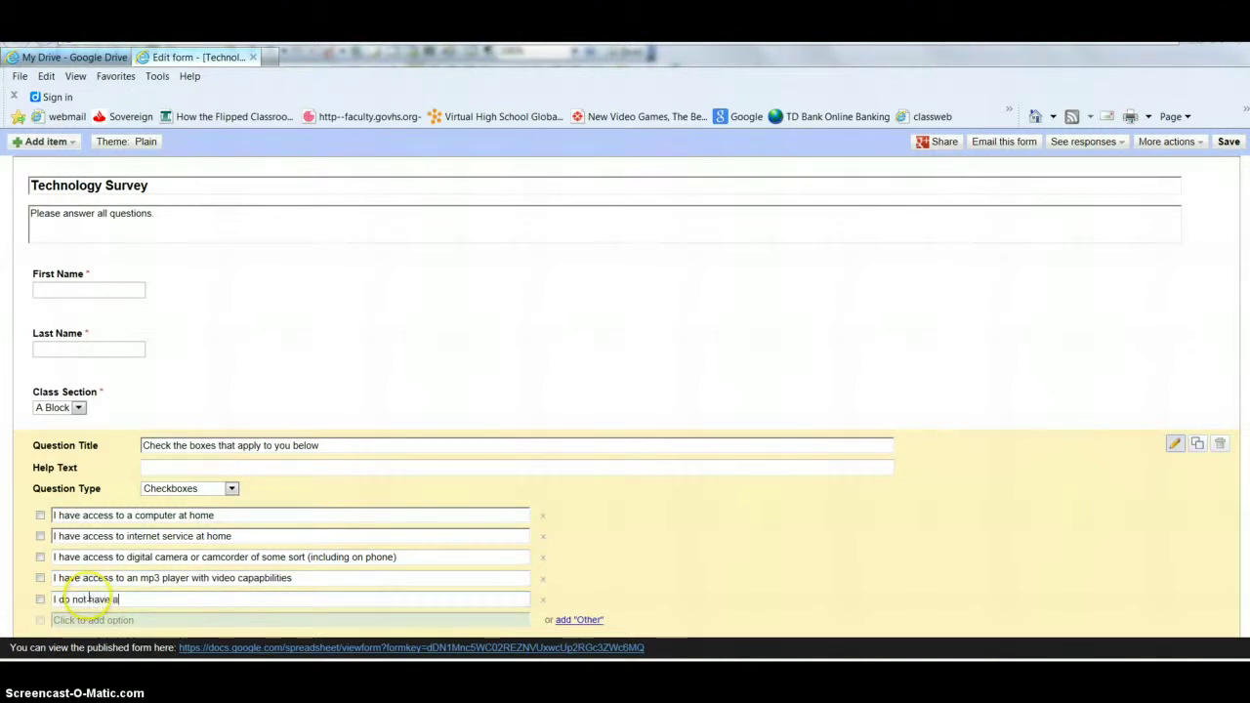
type("ccess to any of the above")
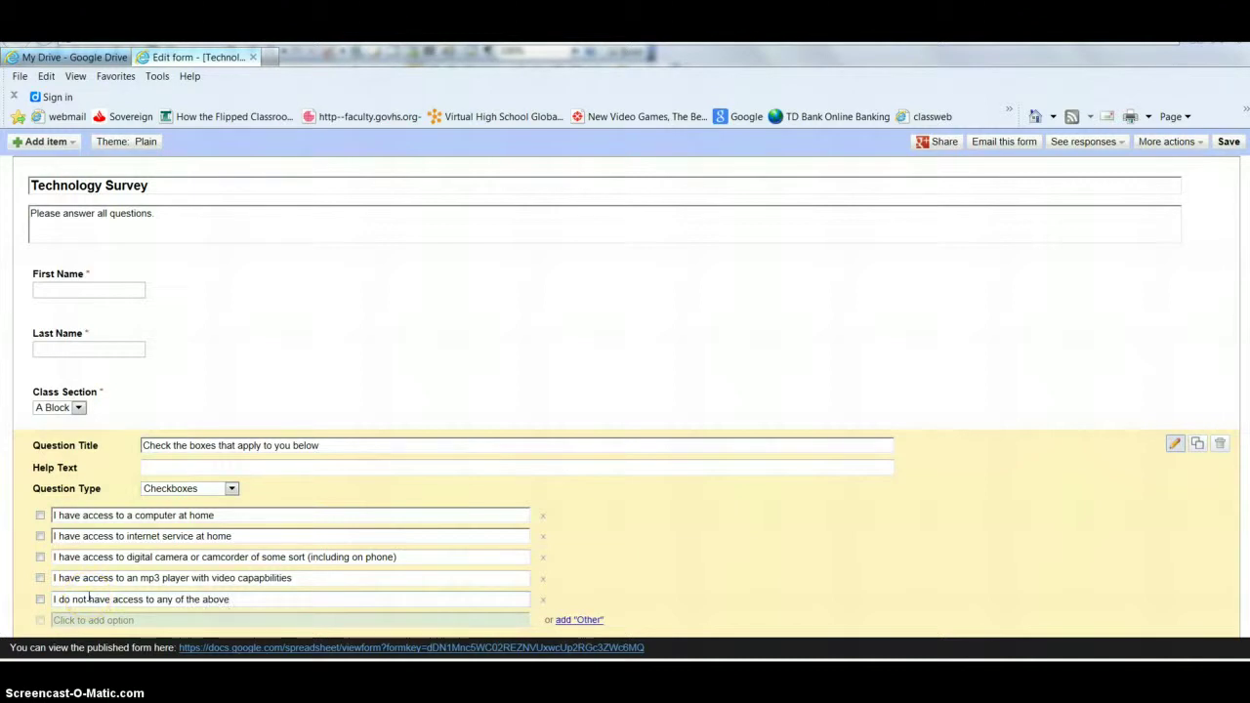
left_click(393, 567)
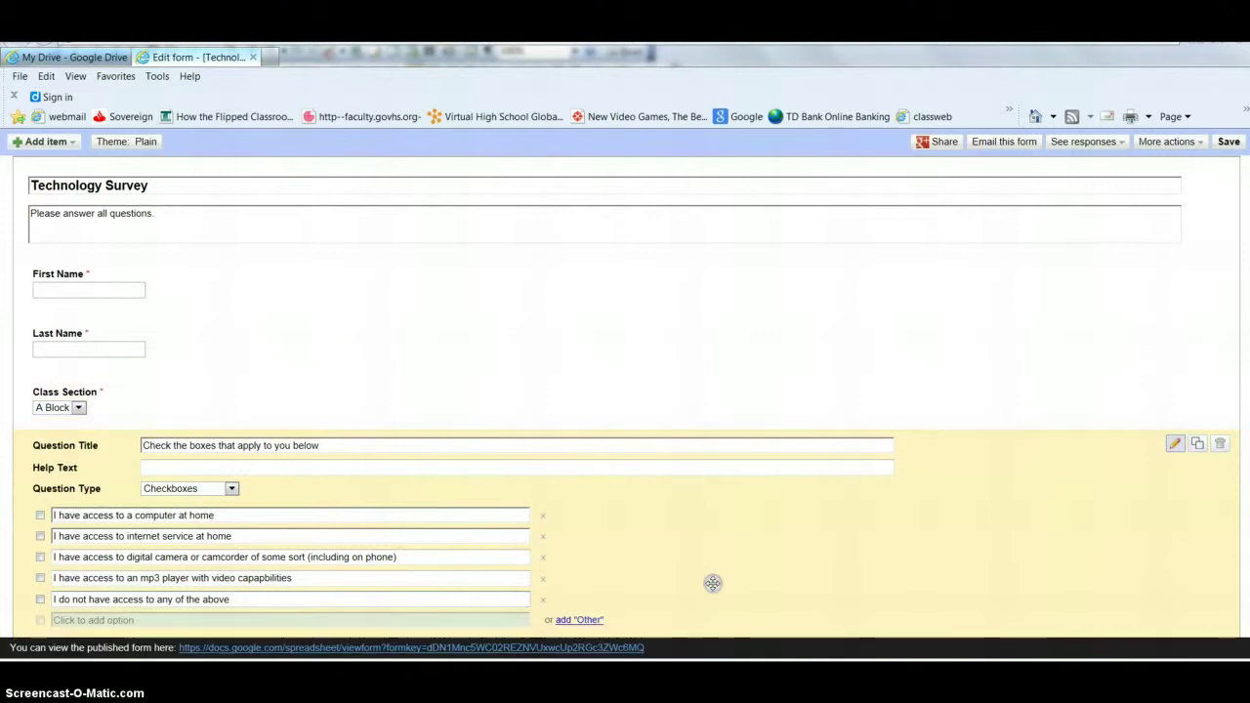
left_click(1206, 540)
left_click(907, 552)
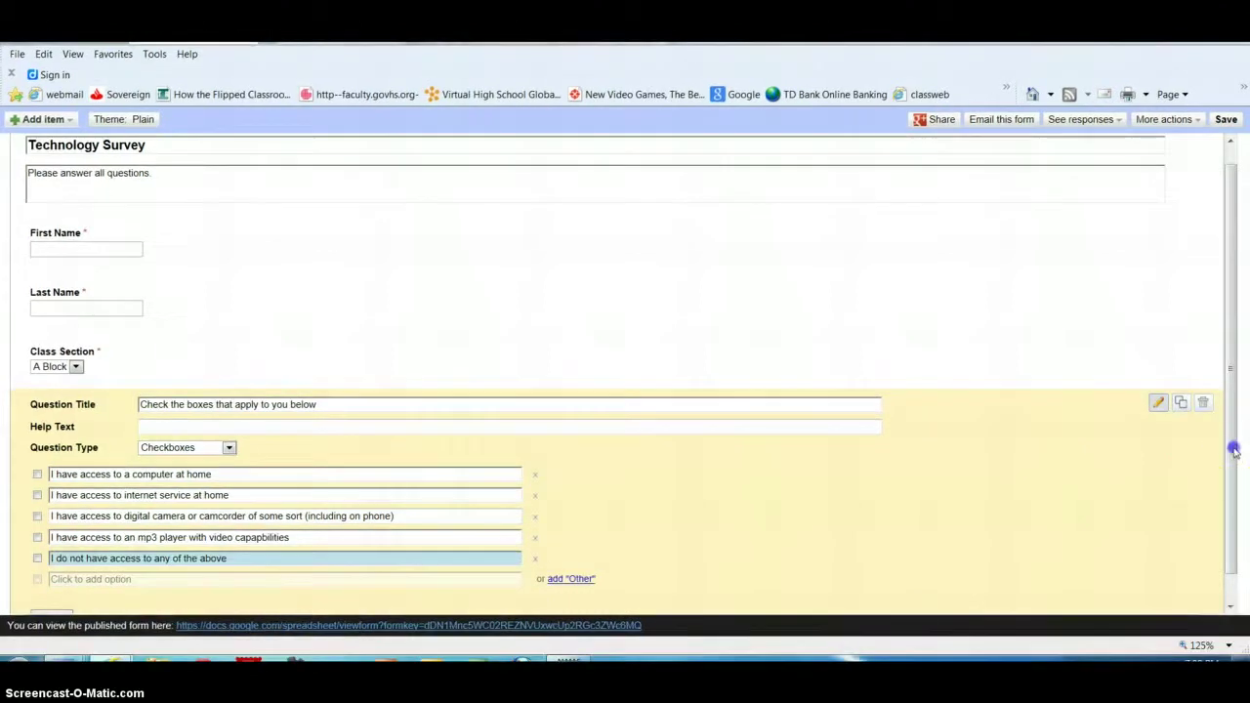
left_click_drag(1231, 456, 1233, 496)
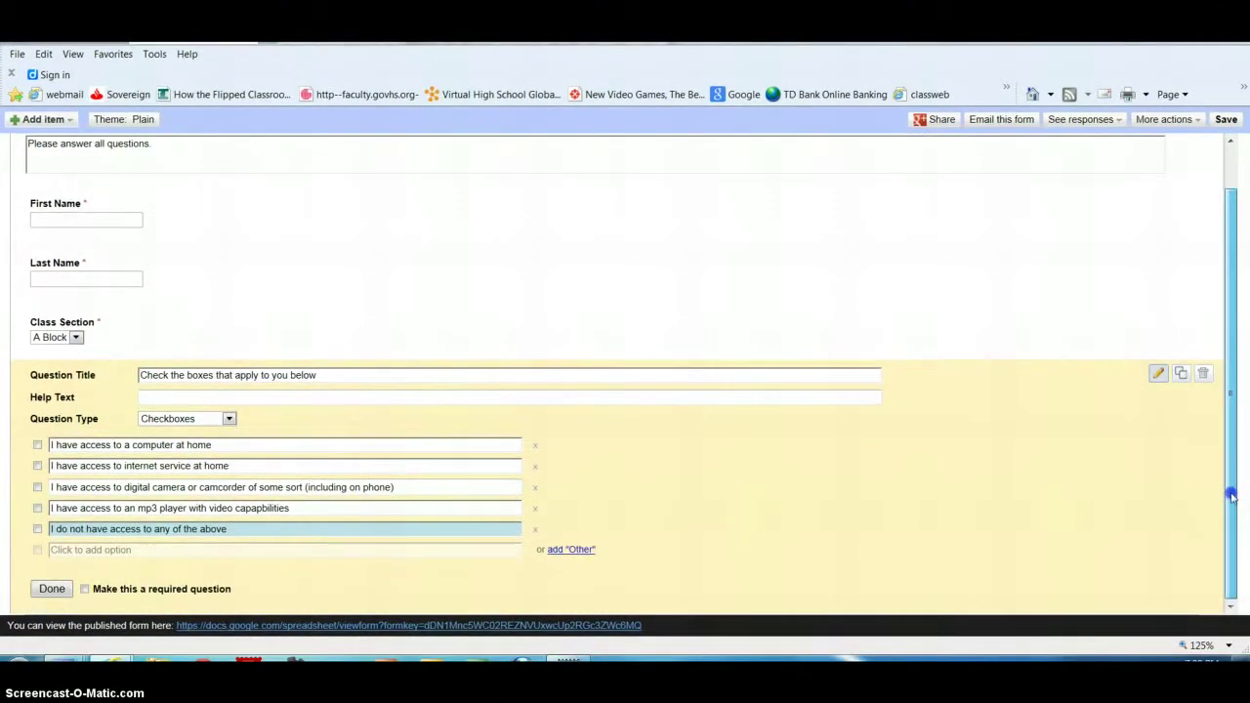
left_click(85, 589)
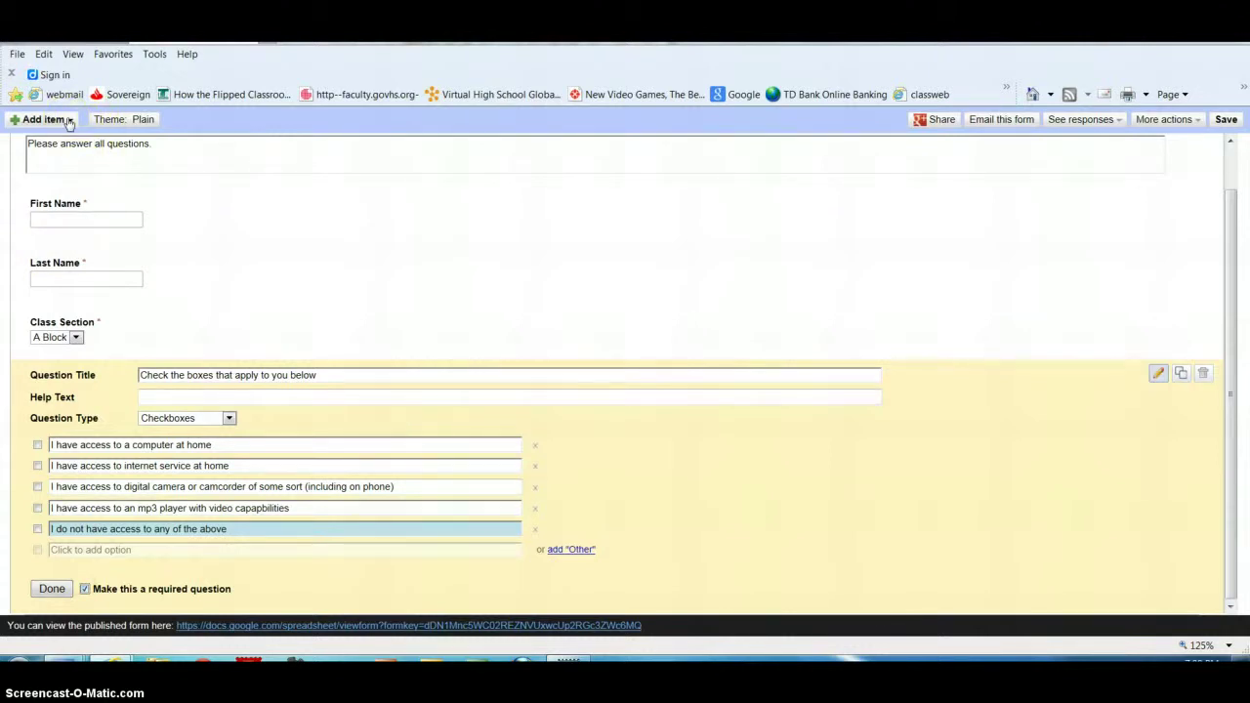
Add a scale question titled "How would your rate your word processing program skills (Word, Open Office, Google Drive, etc.)".
left_click(68, 122)
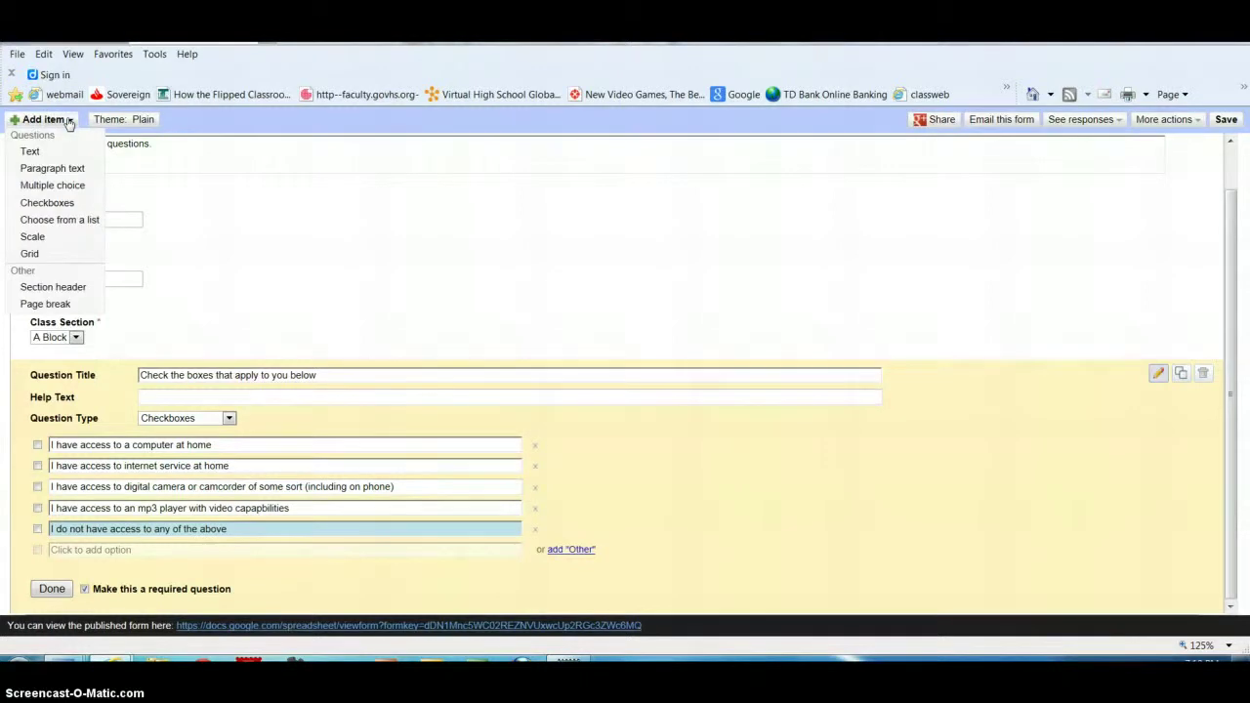
left_click(41, 243)
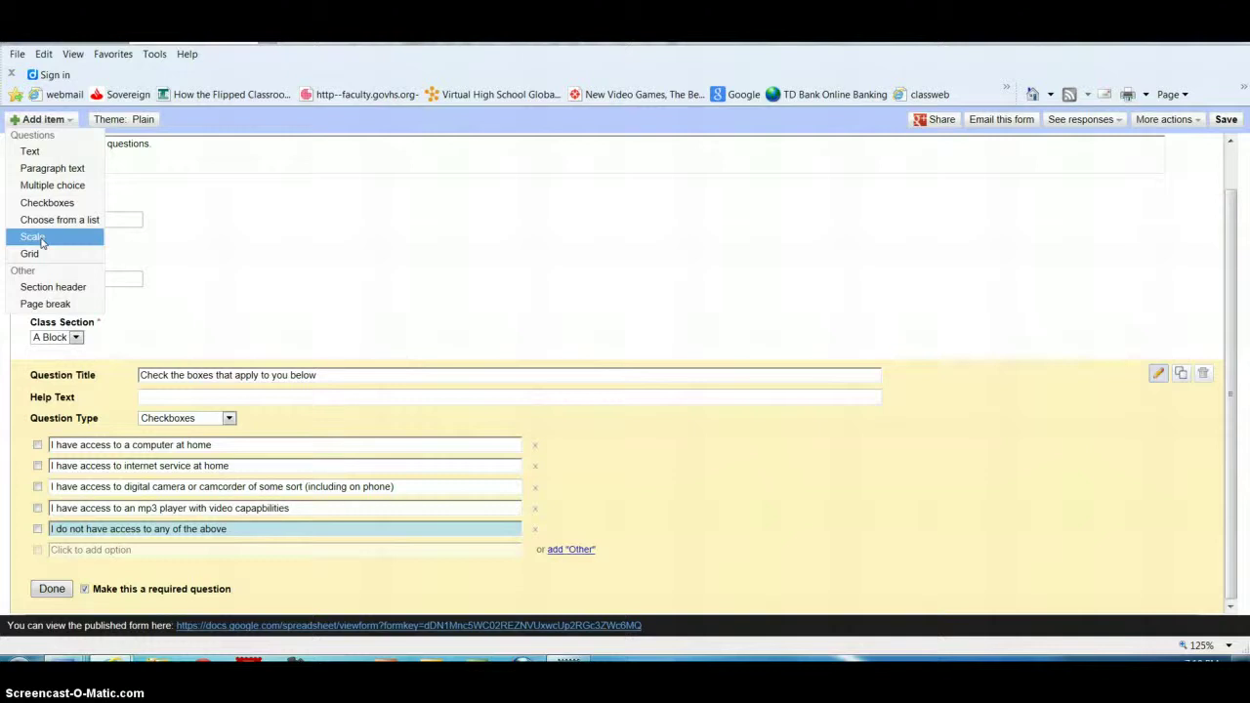
left_click(41, 240)
left_click(180, 418)
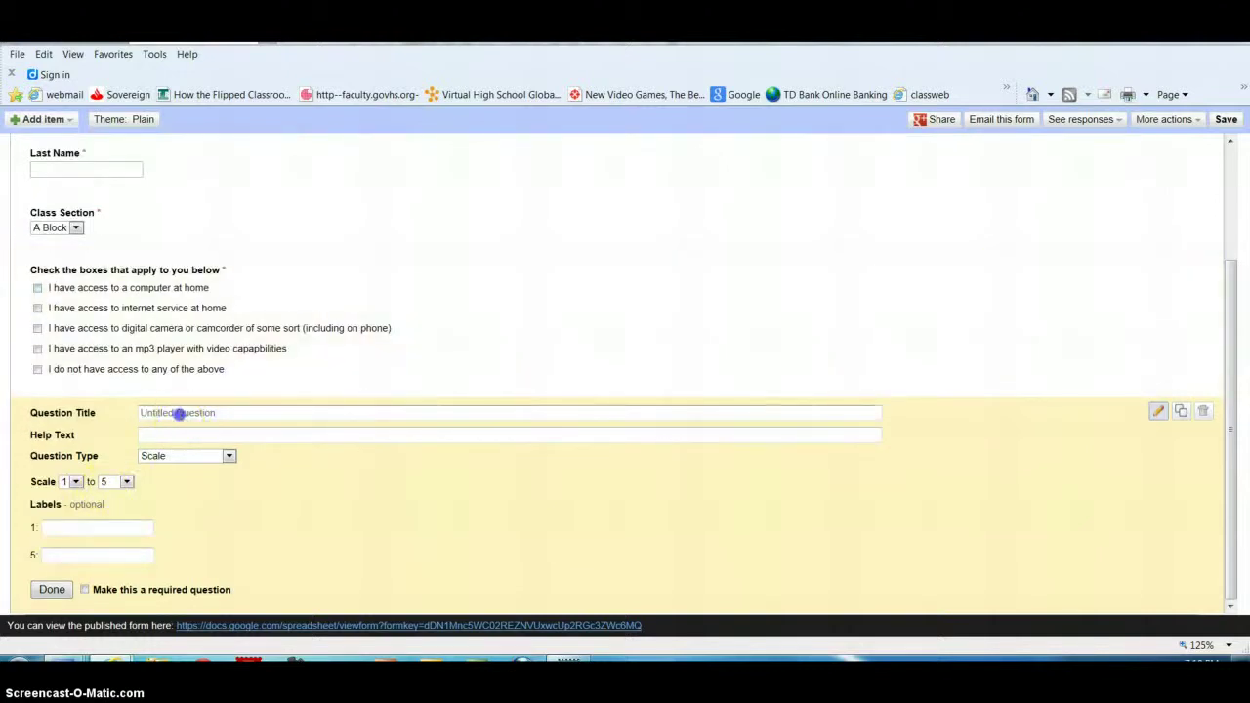
type("How wo")
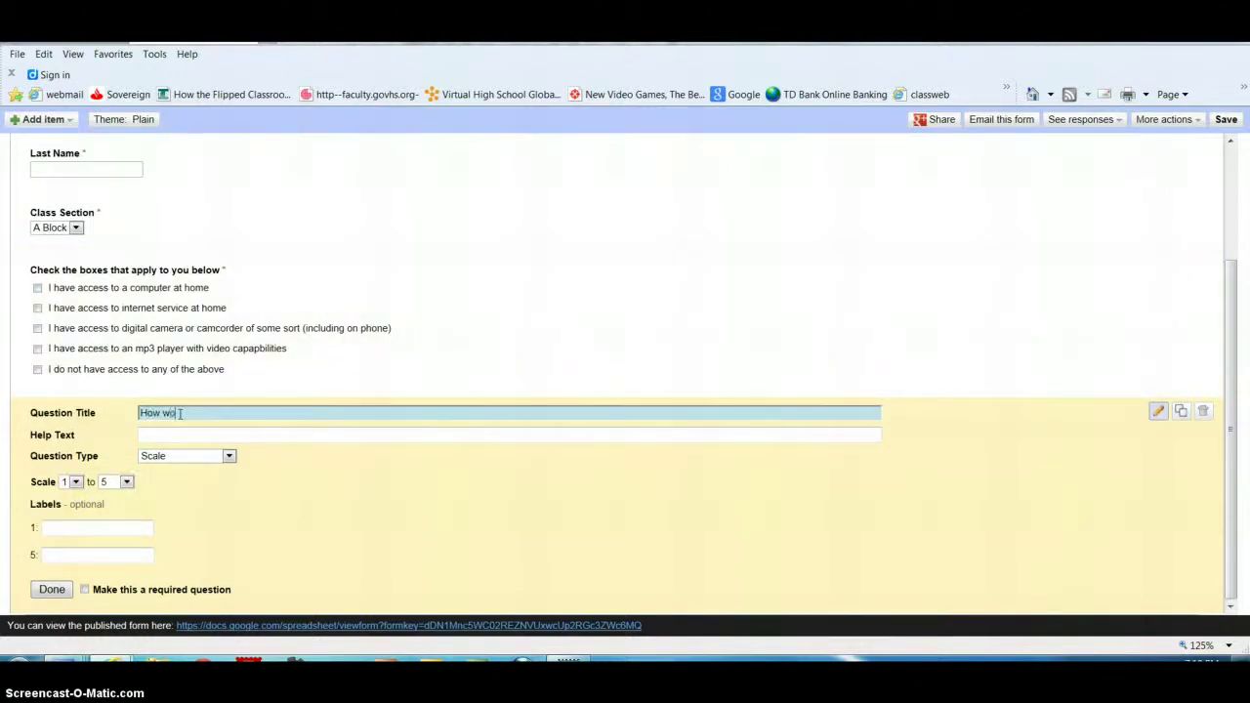
type("uld your rate your word proces")
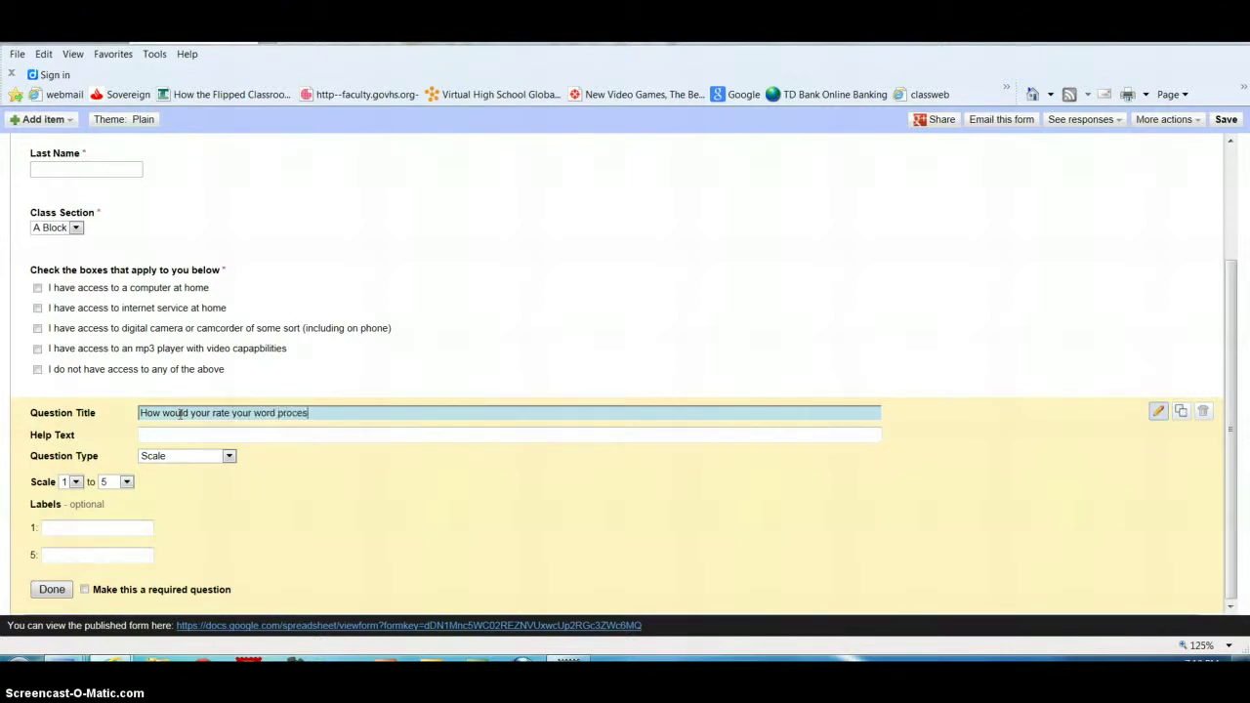
type("sing skills")
key("BackSpace")
type("program skills (Word")
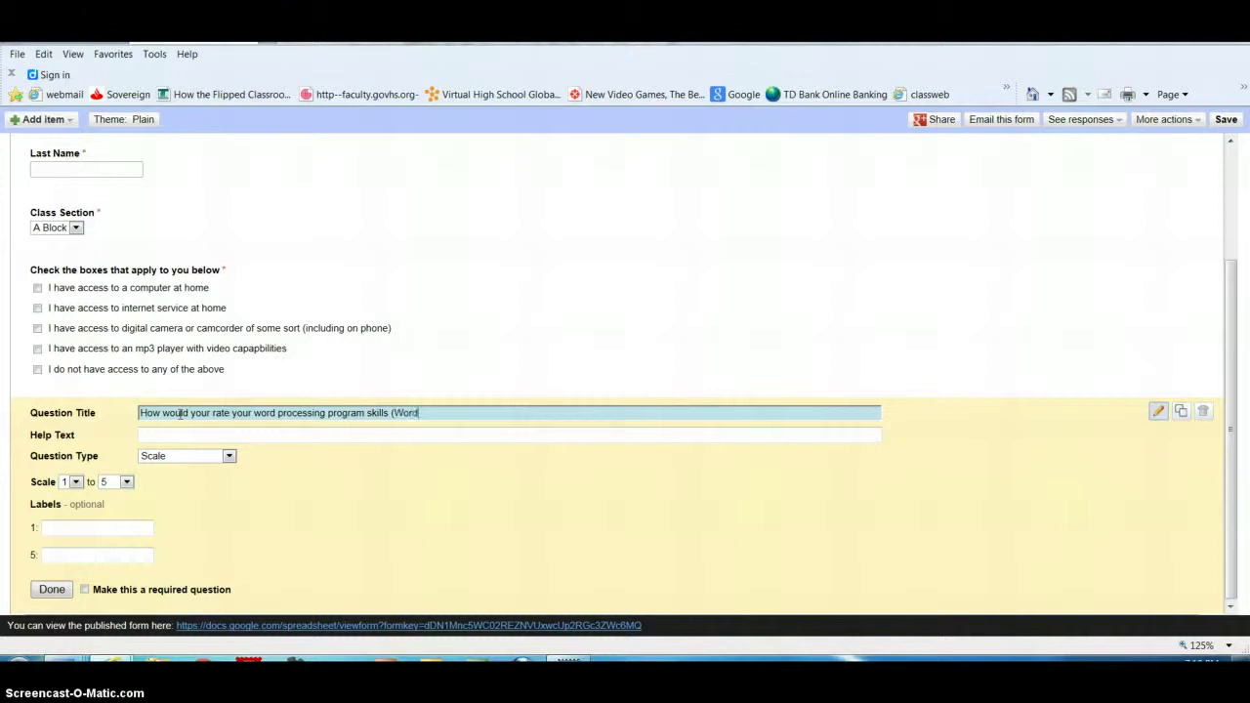
type(", Open Office, Google Drive, et")
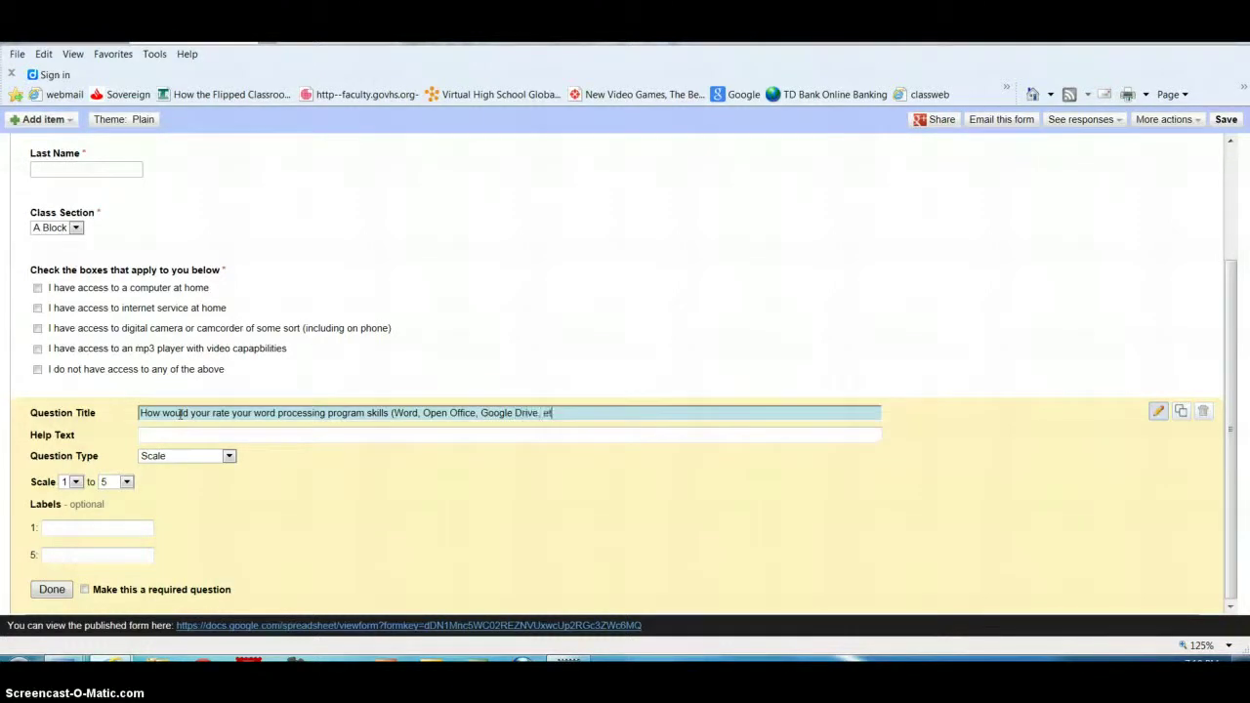
type("c.")
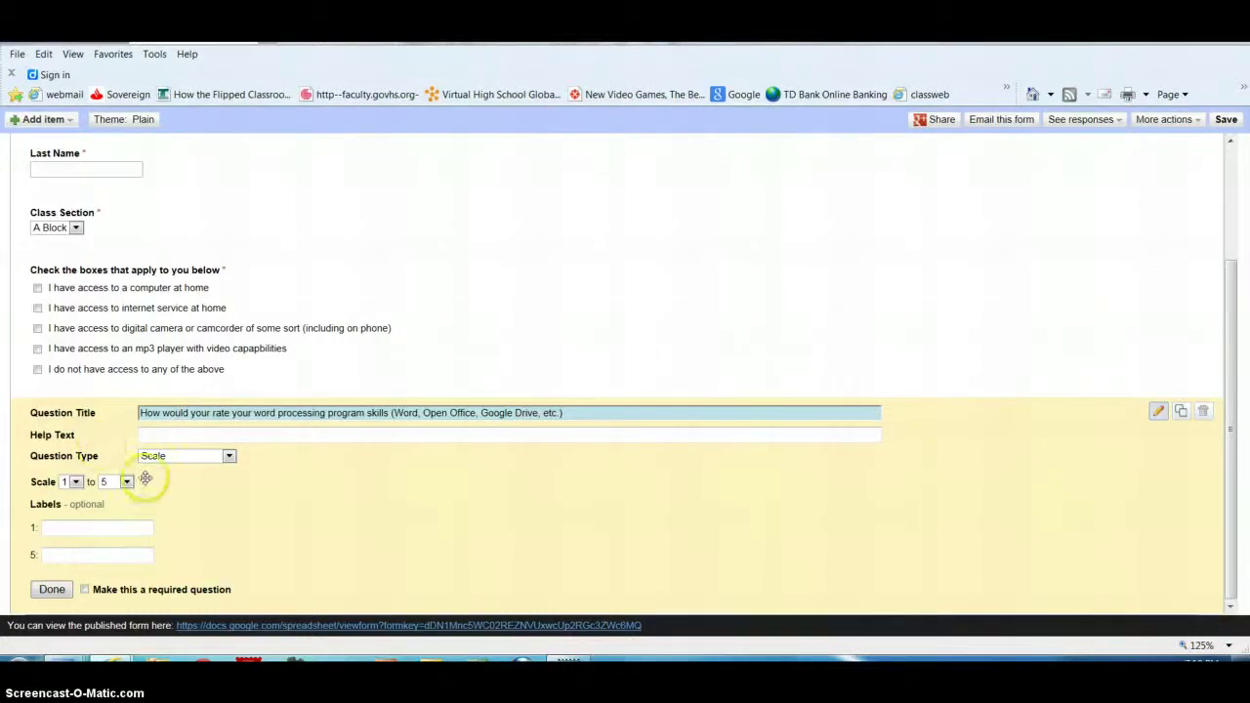
Label scale value 1 as "poor" and value 5 as "Excellent (could teach someone else)".
left_click(228, 457)
left_click(78, 531)
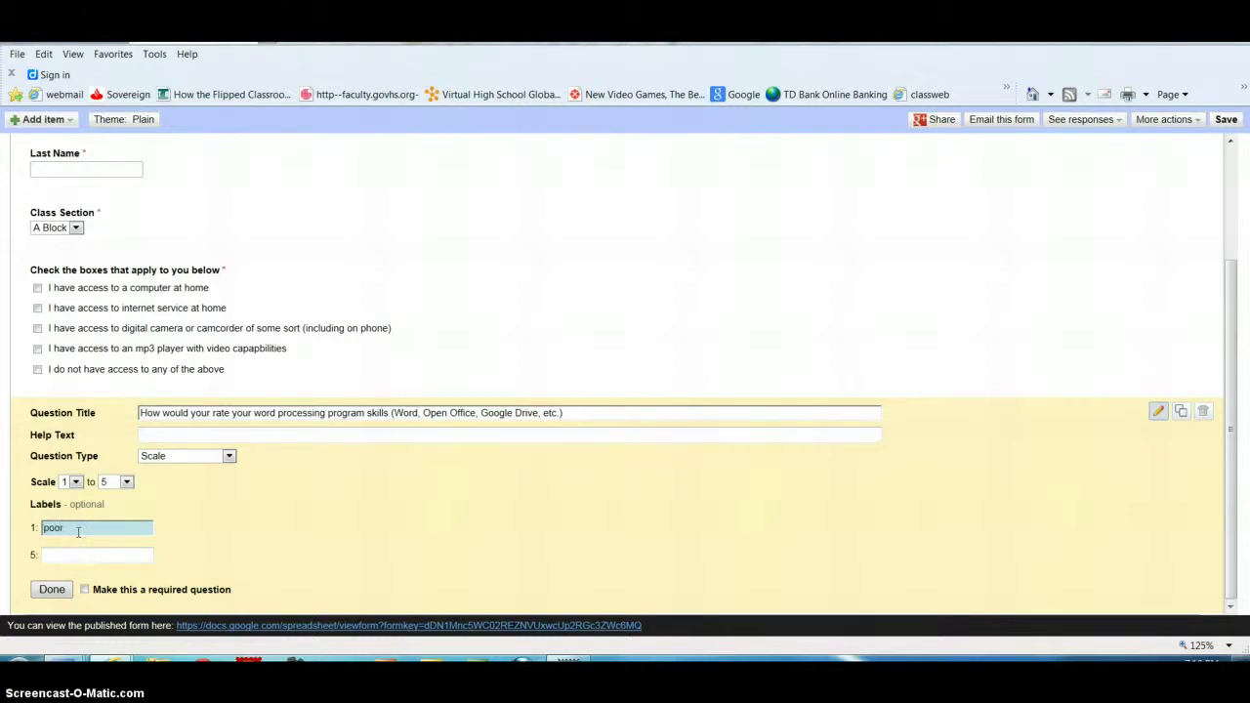
left_click(57, 558)
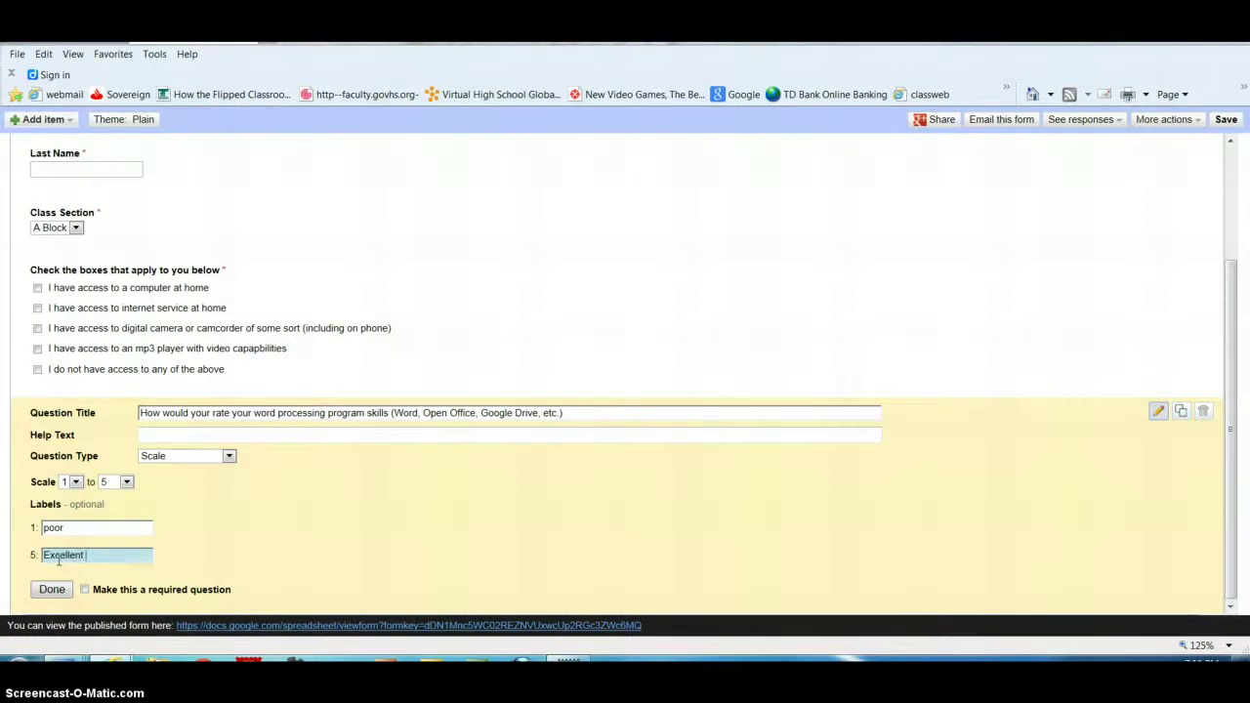
type("Excellent (could teach someone")
type(" else")
type(")")
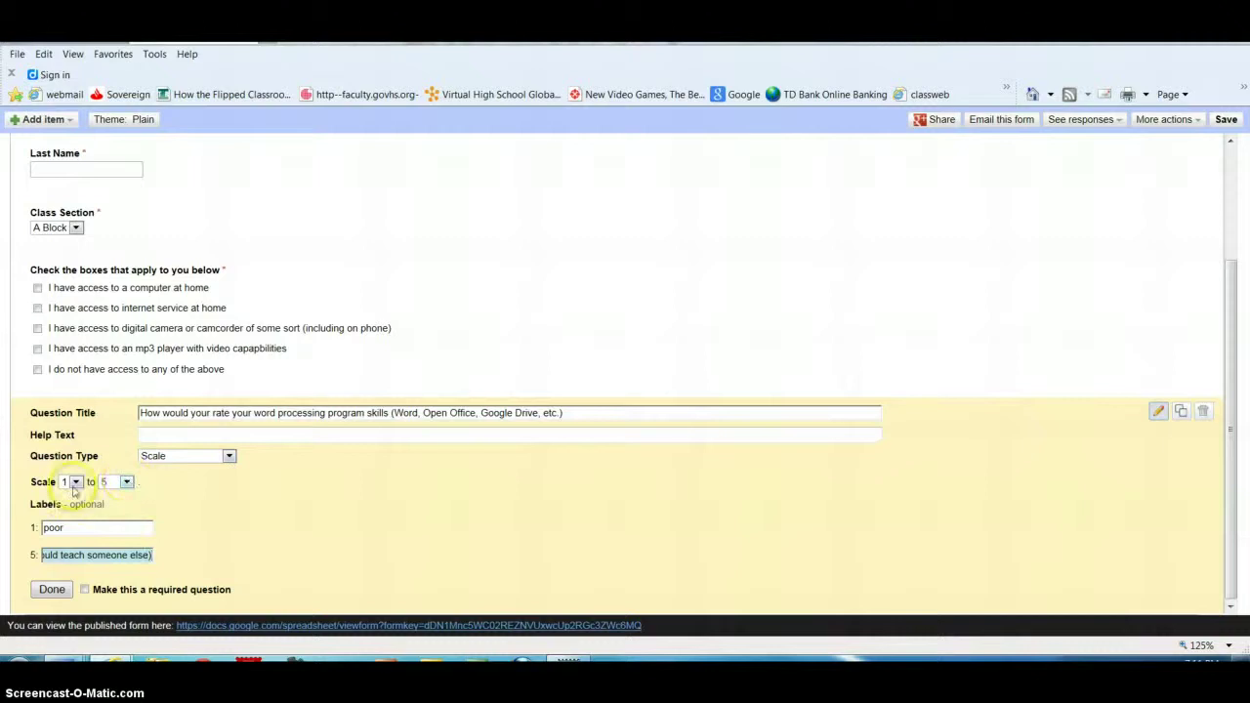
Keep the scale's upper limit at 5 and make the word processing question required.
left_click(127, 483)
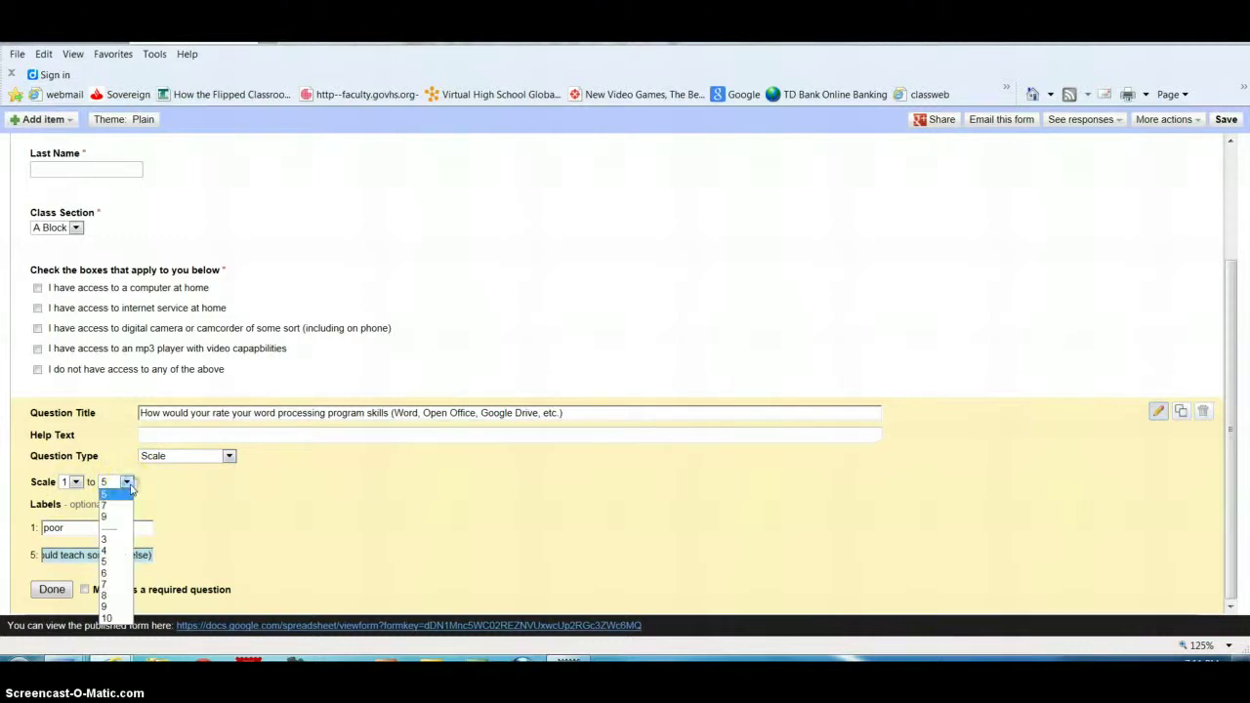
left_click(128, 489)
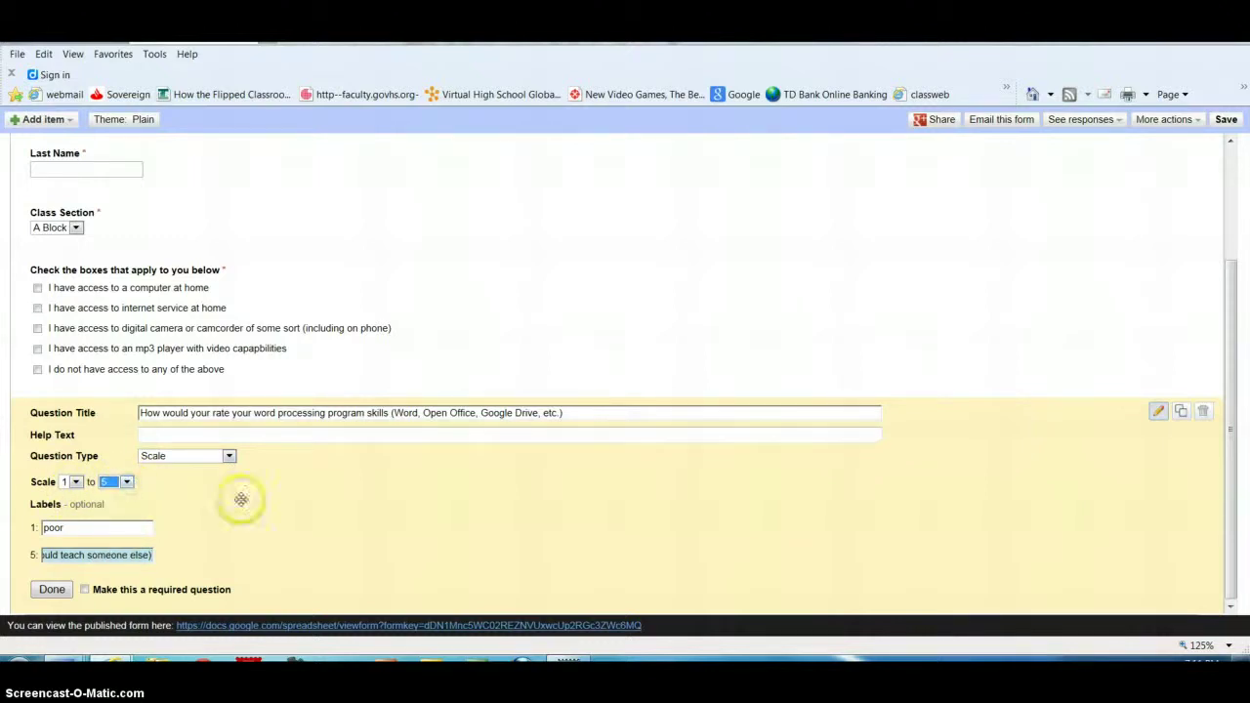
left_click(85, 593)
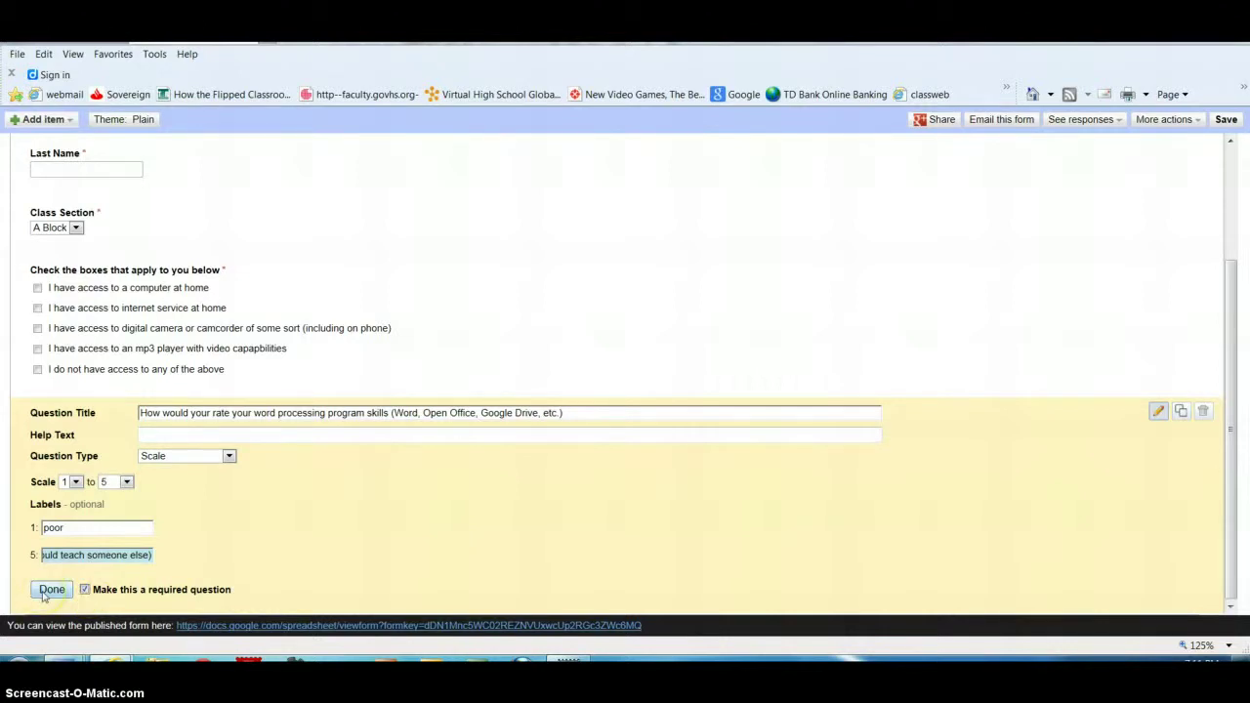
left_click(397, 575)
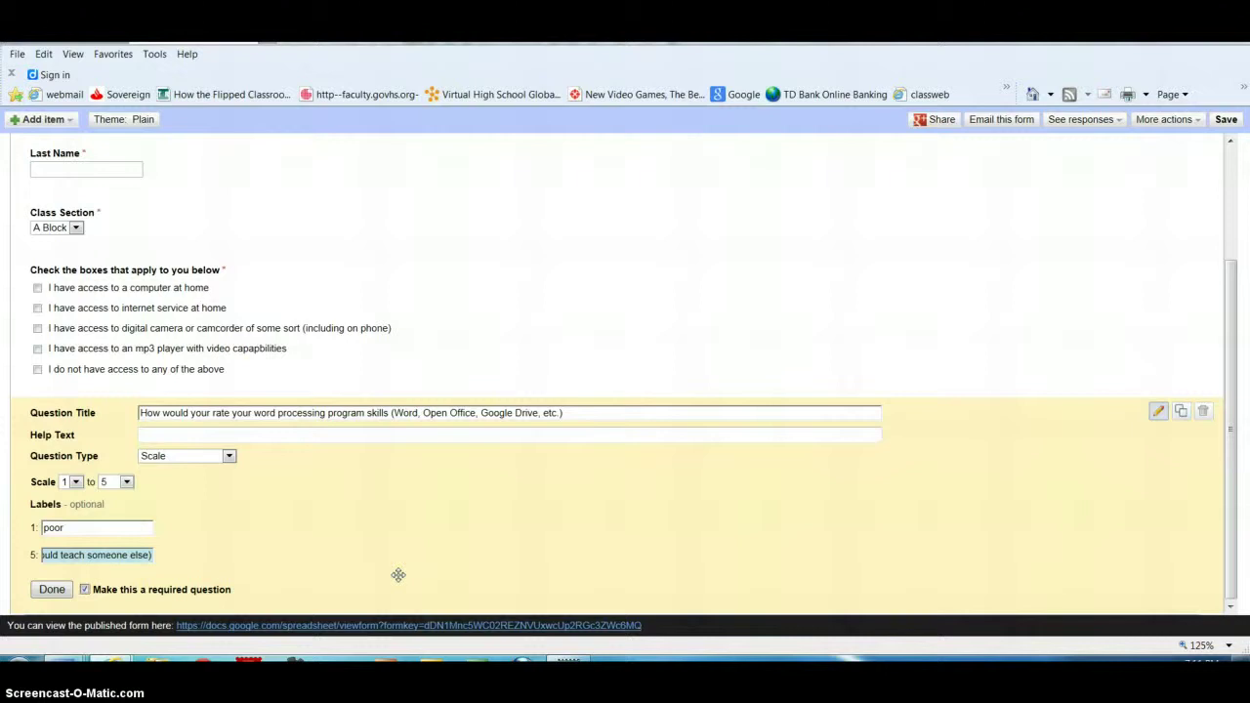
Duplicate the word processing question and replace "word processing" with "spreadsheet" and "Word" with "Excel" in the copy's title.
left_click(1182, 412)
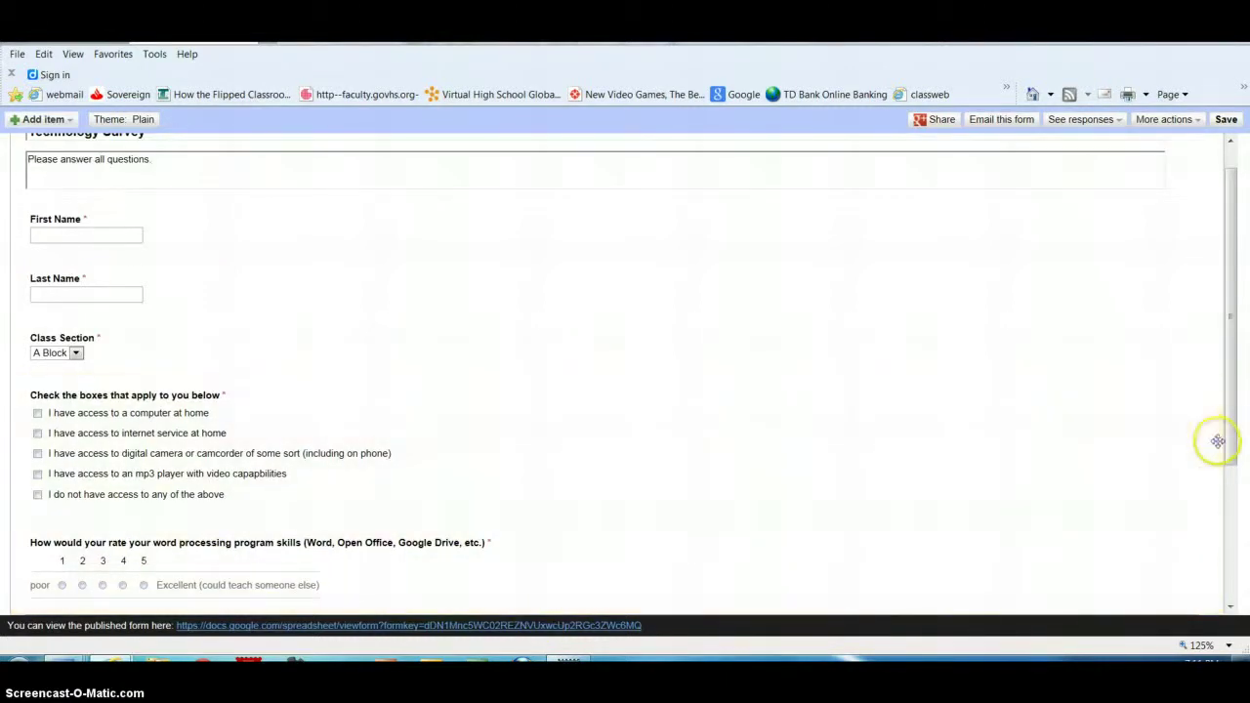
left_click_drag(1232, 444, 1237, 538)
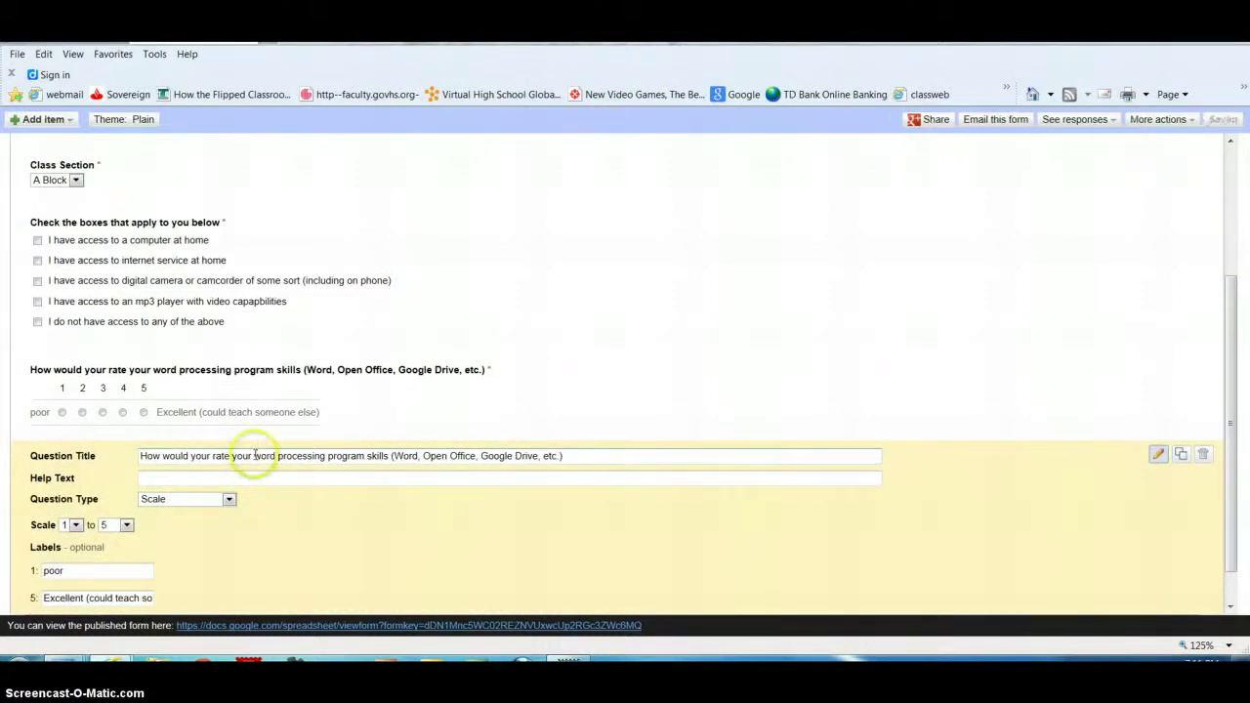
left_click_drag(255, 455, 325, 456)
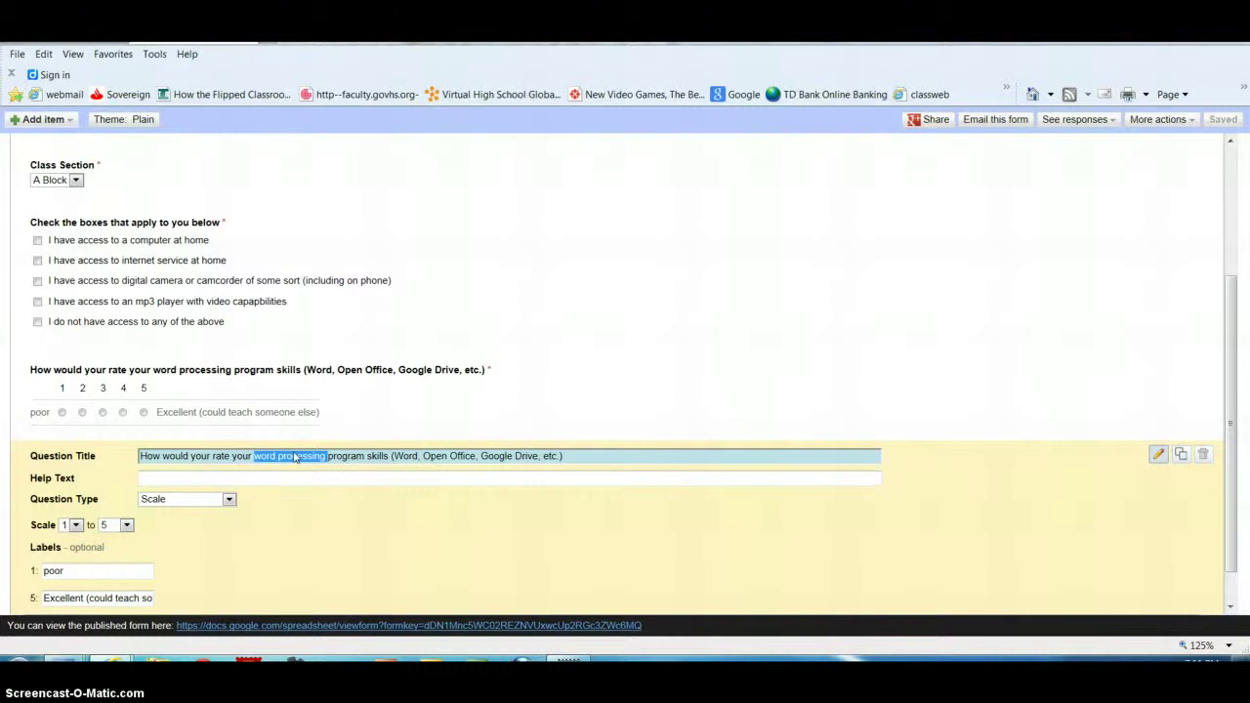
type("as")
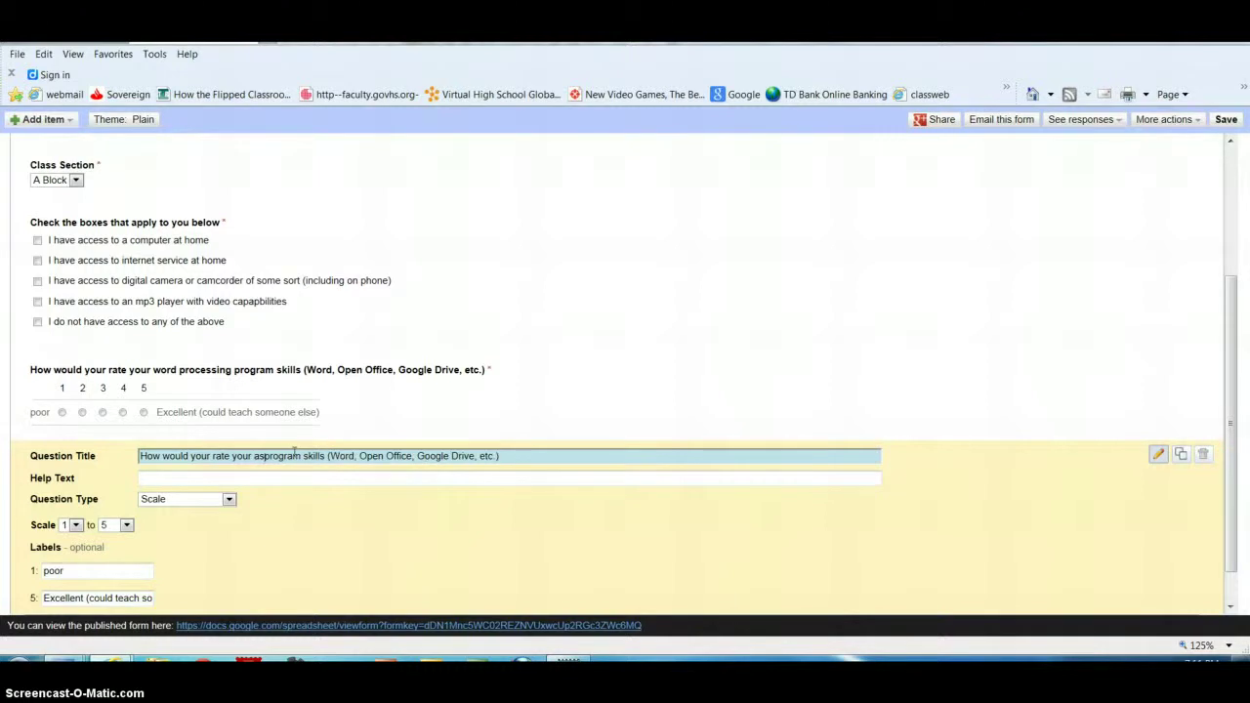
key("BackSpace")
key("BackSpace")
type("spreads")
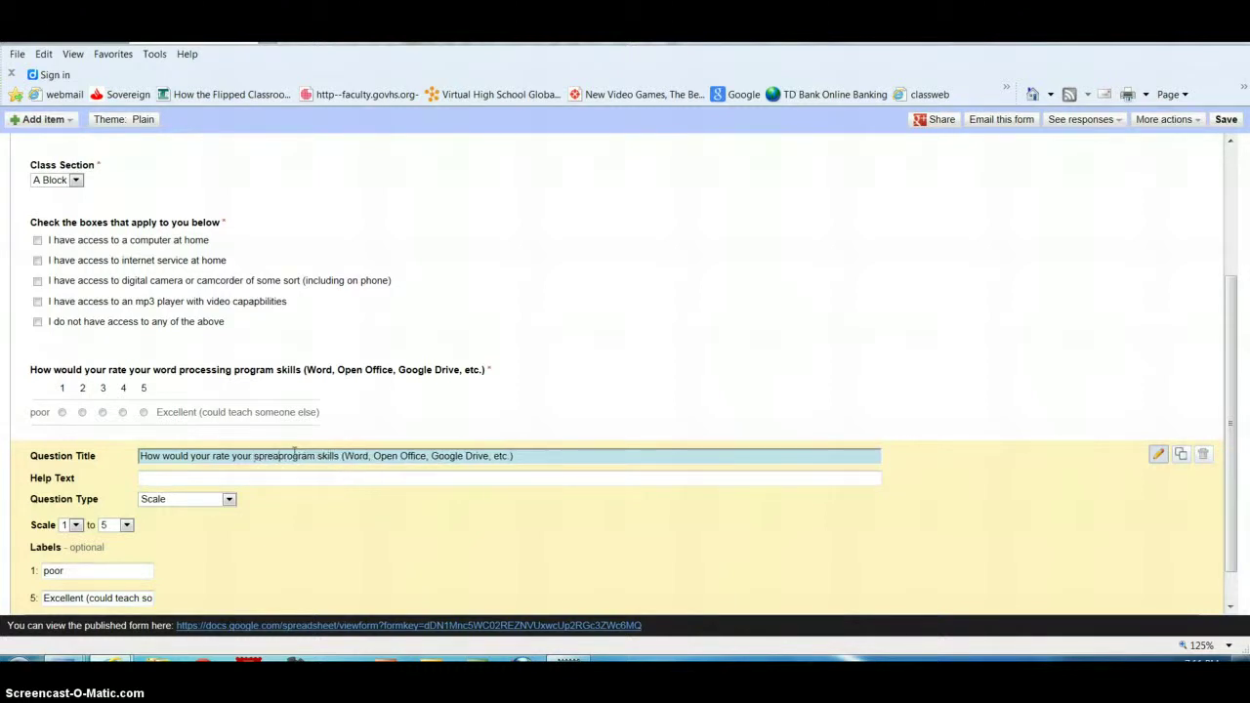
type("heet")
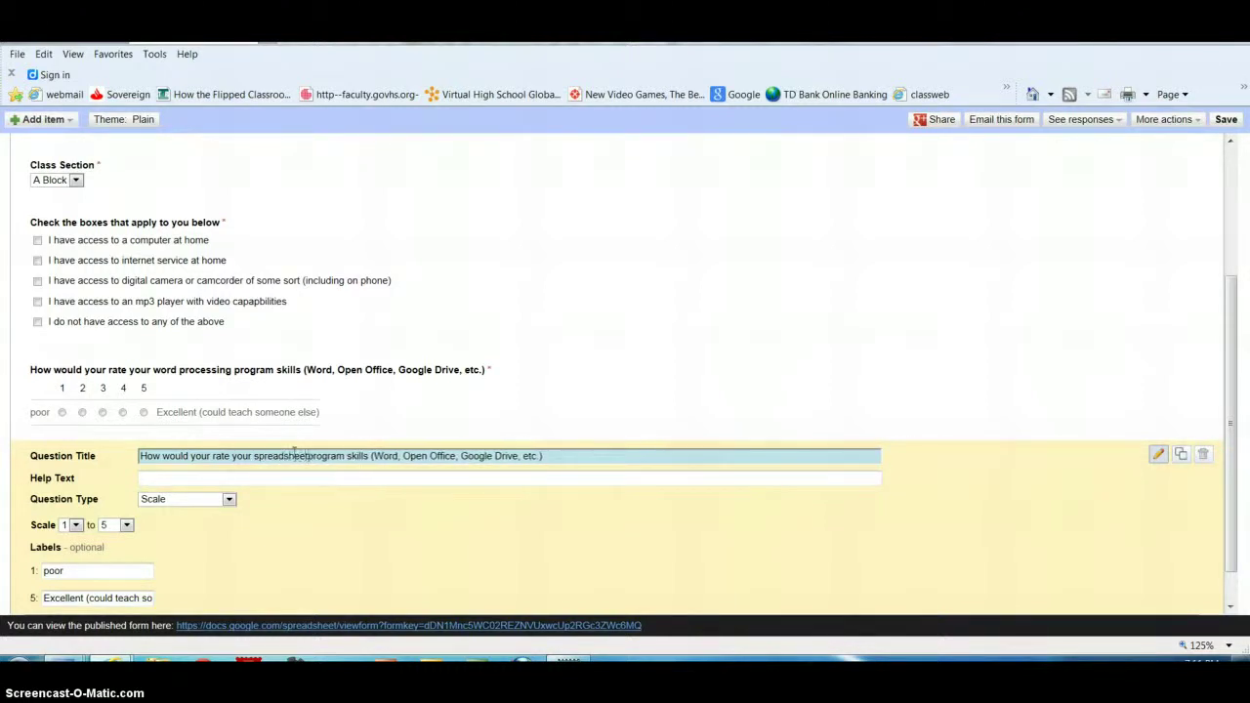
double_click(390, 456)
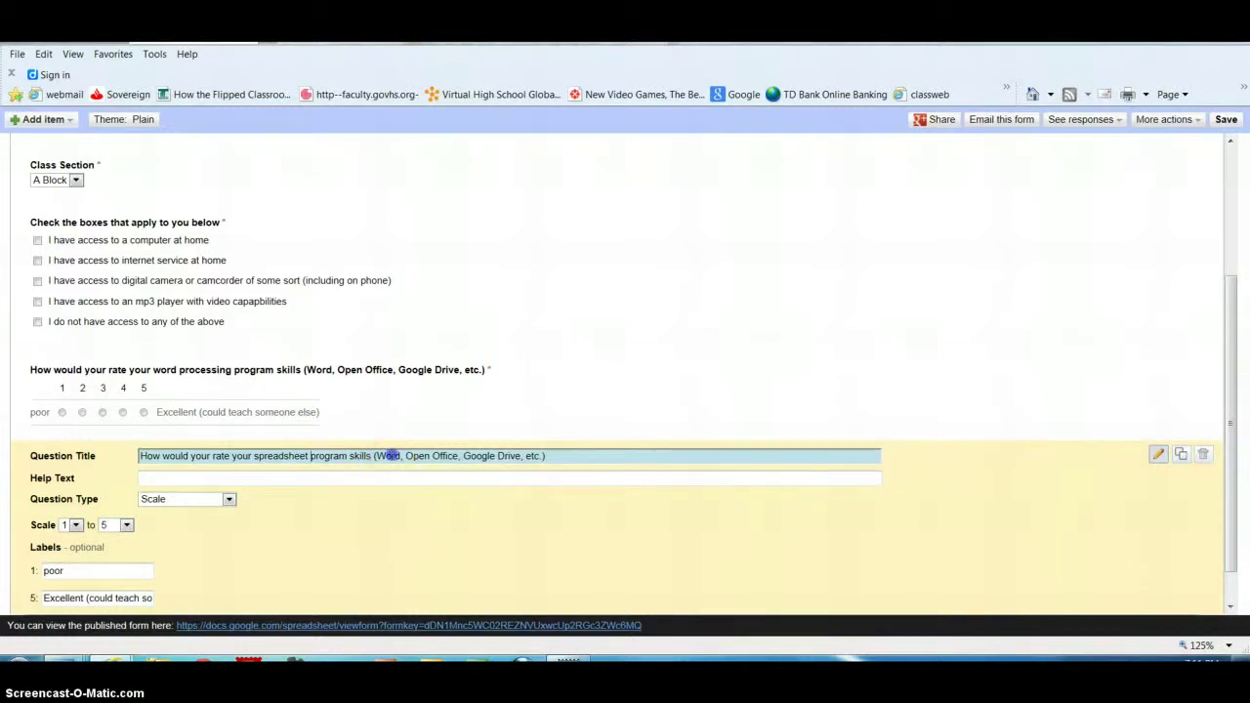
type("Exc")
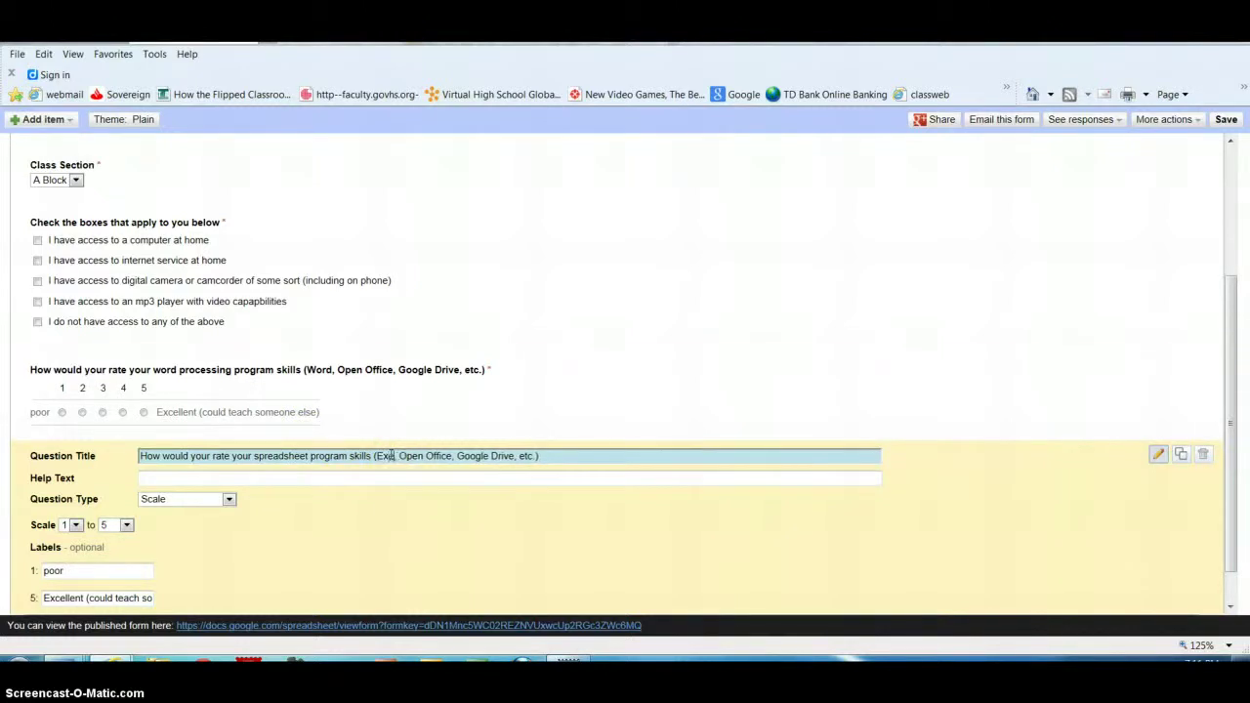
type("el,")
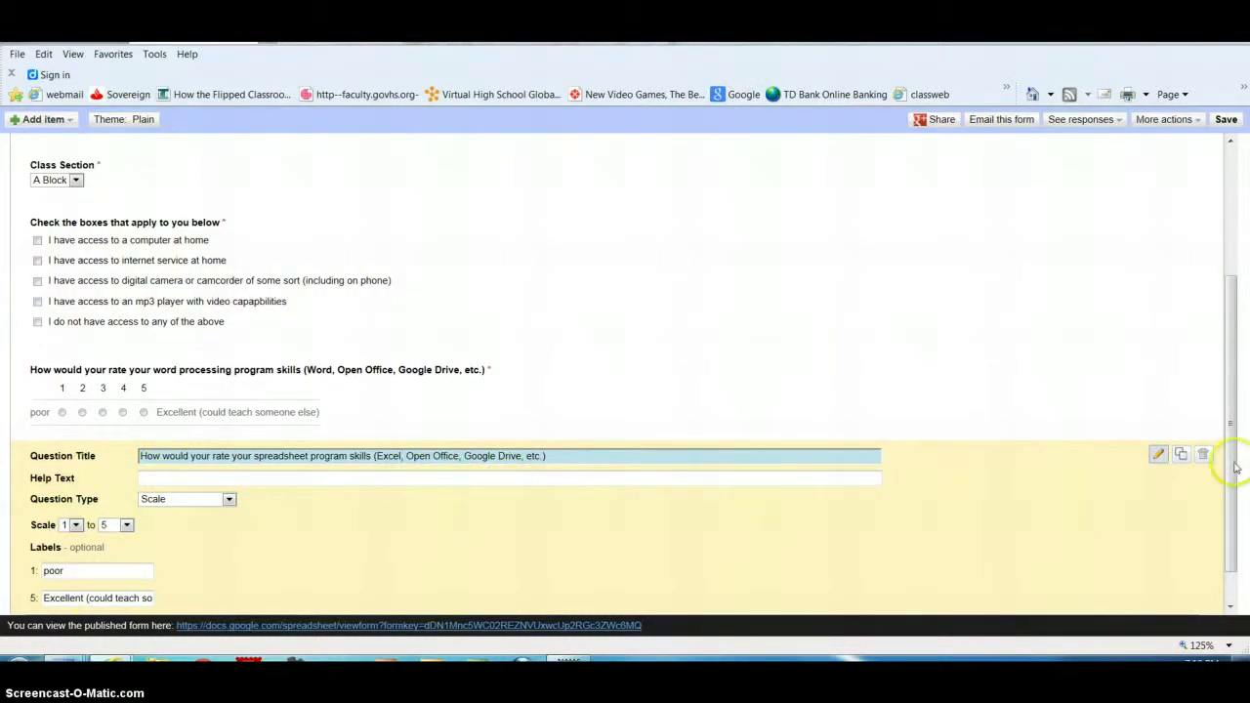
Duplicate the spreadsheet question and replace "spreadsheet" with "presentation" and "Excel" with "PowerPoint" in the copy's title.
left_click_drag(1232, 477, 1233, 513)
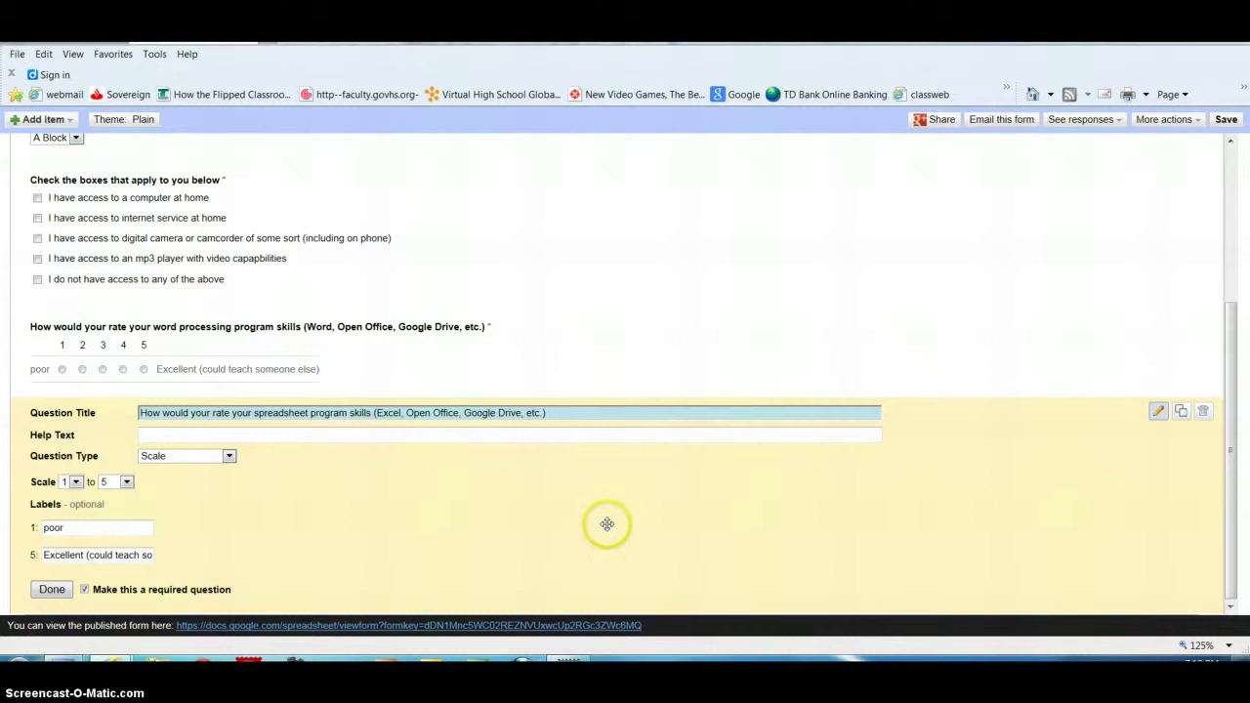
left_click(1181, 414)
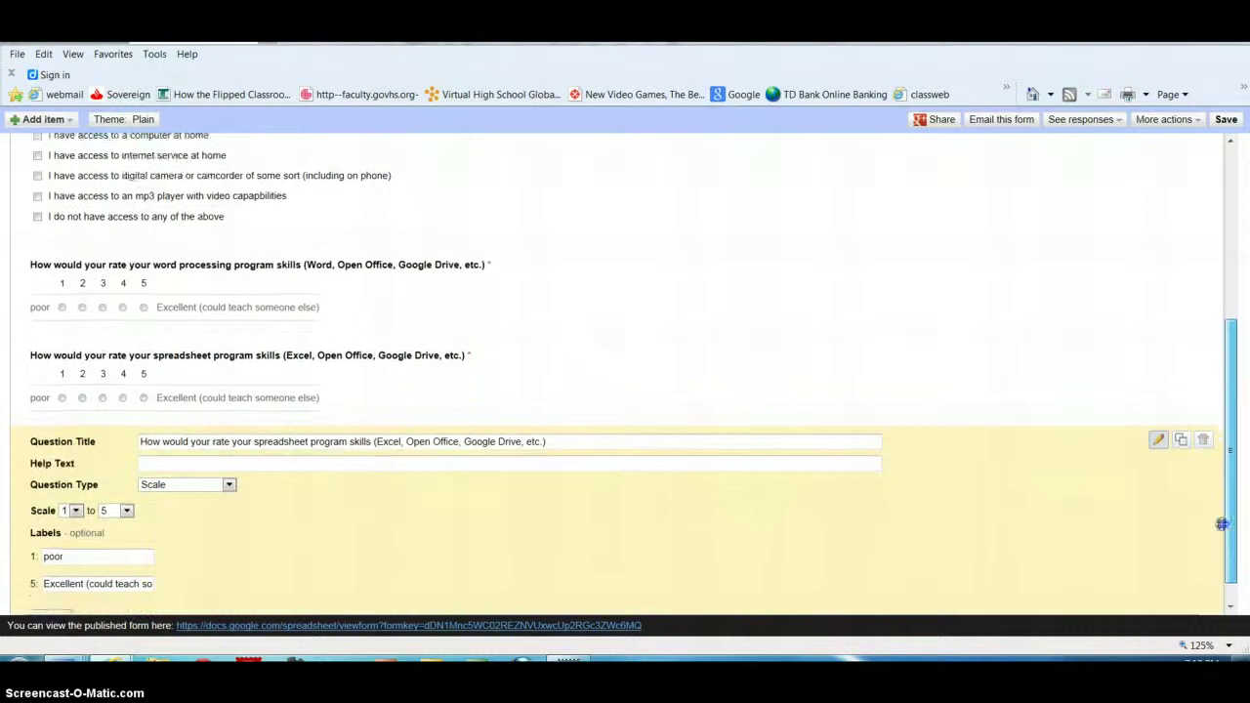
double_click(277, 413)
type("presenta")
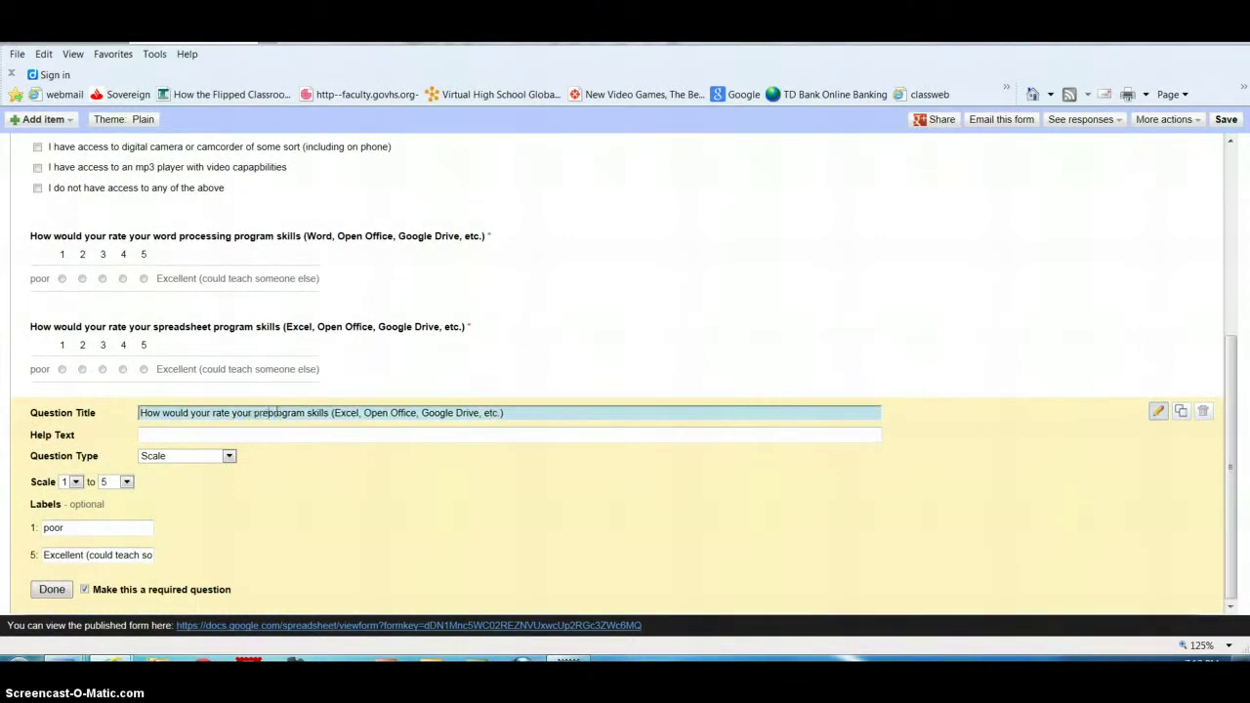
type("tion")
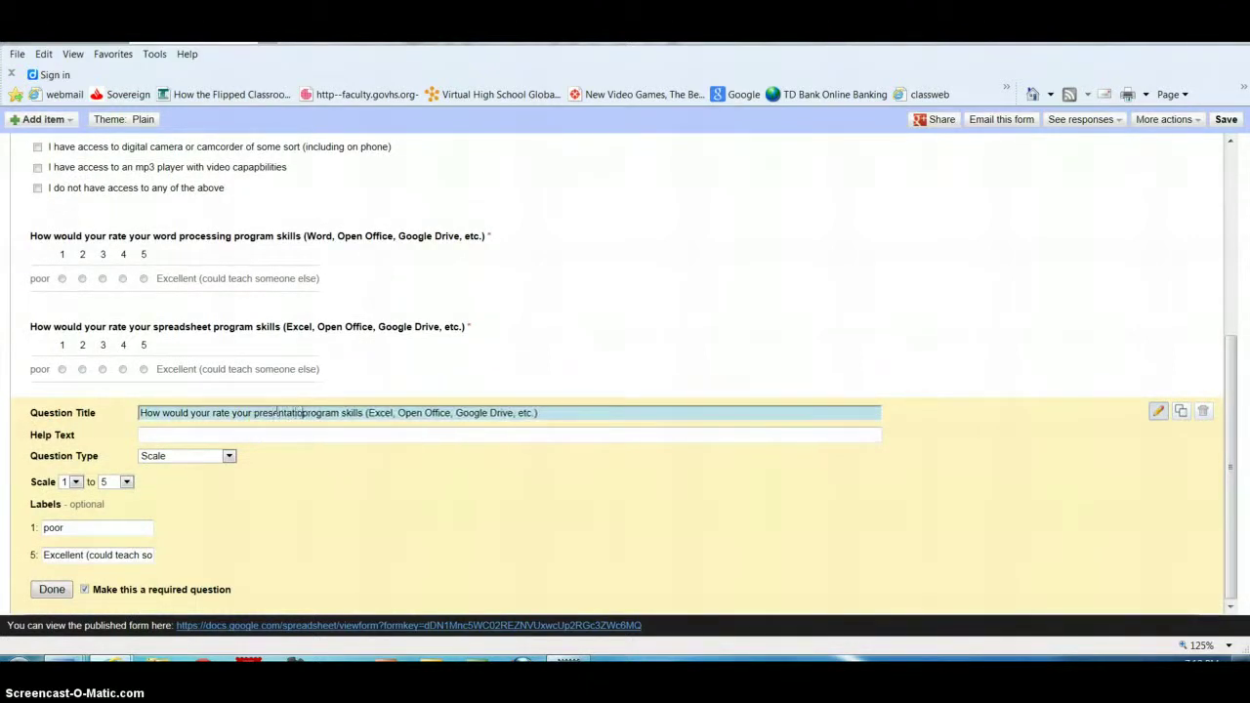
double_click(388, 412)
type("Po")
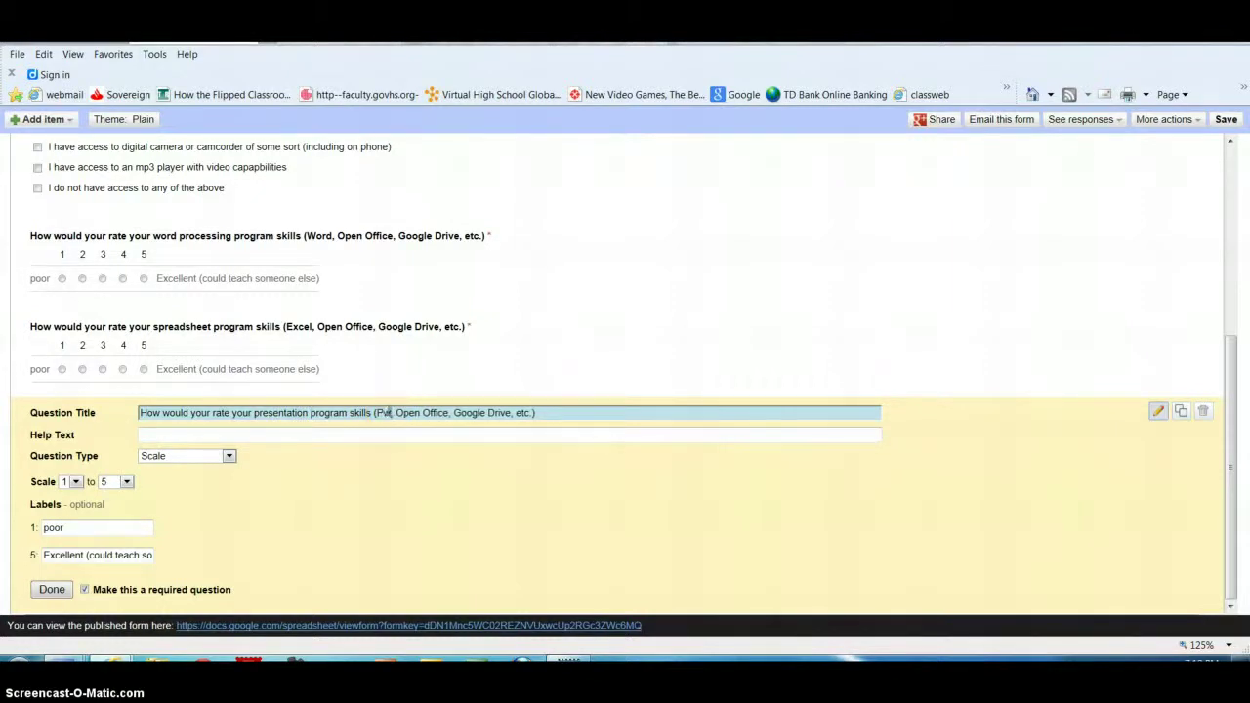
type("werPoint")
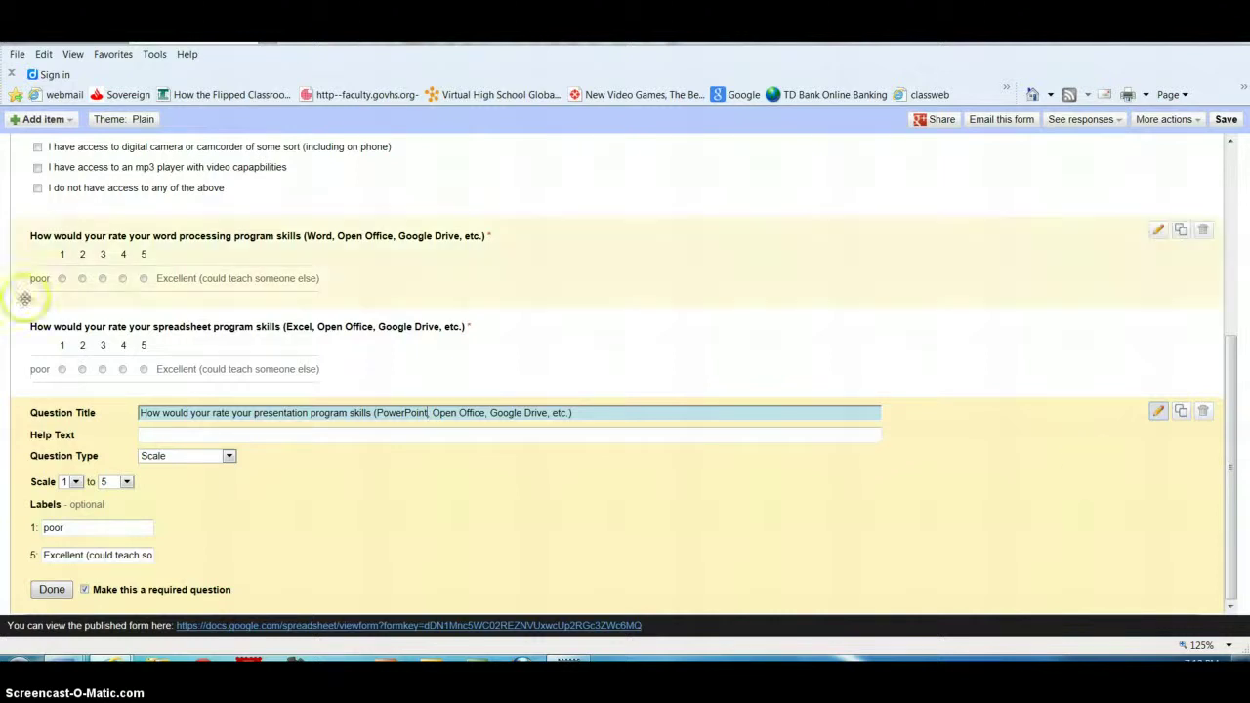
Add a choose-from-a-list question titled "Do you have experience with Google Drive?".
left_click(69, 121)
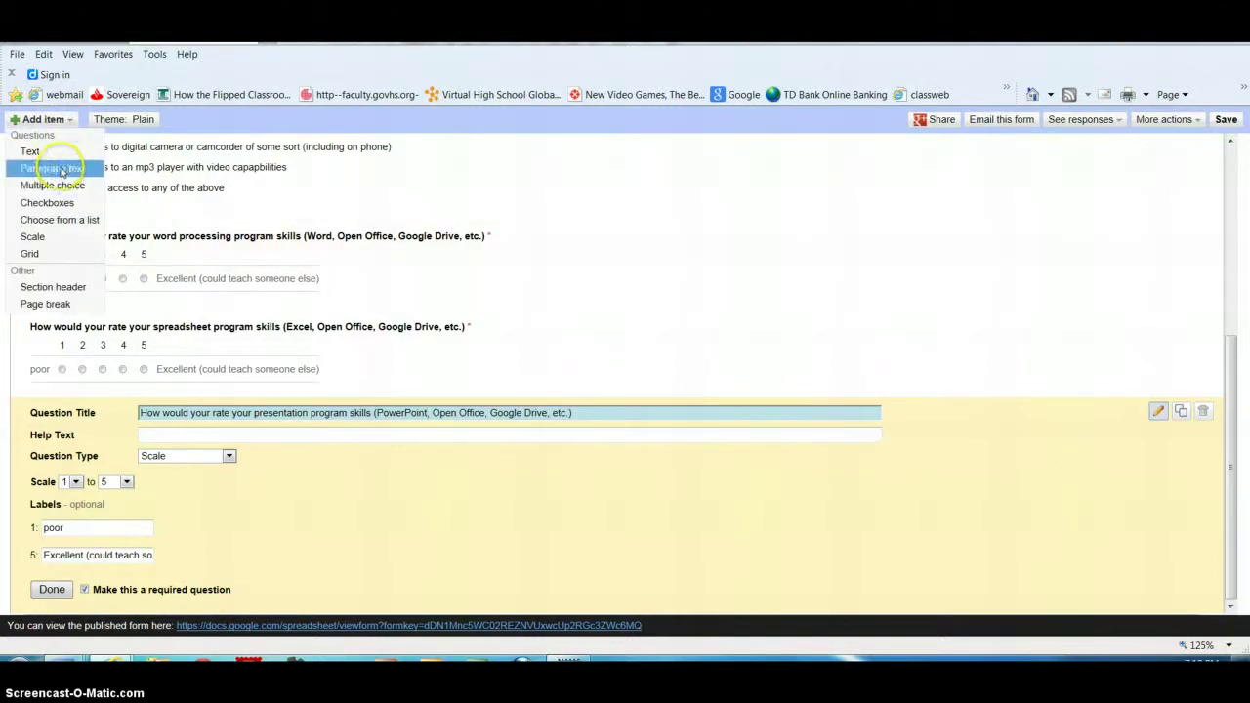
left_click(53, 221)
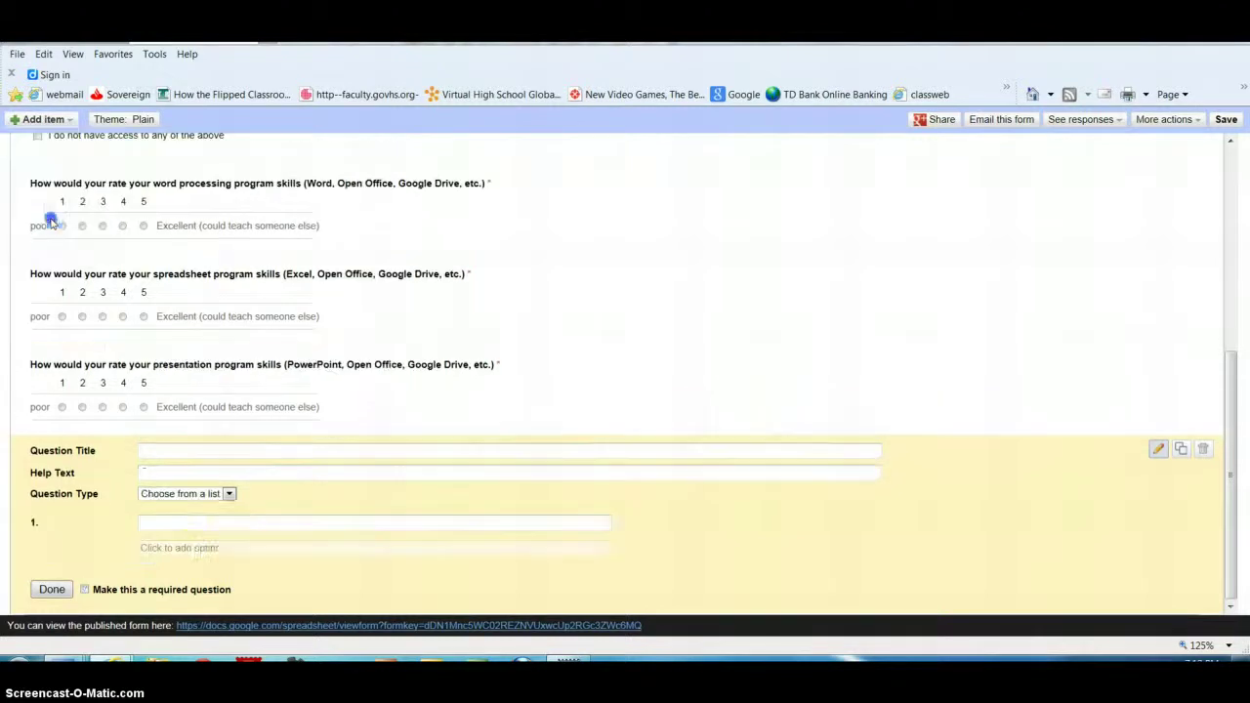
left_click(198, 451)
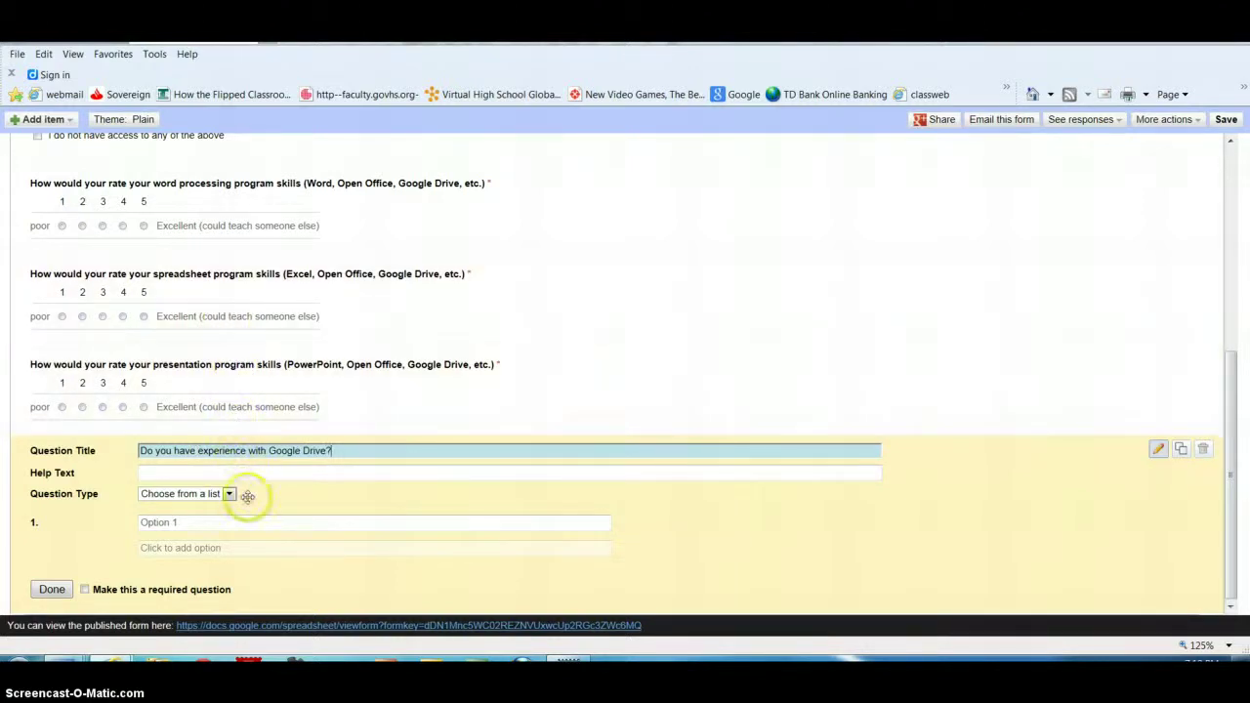
Add the options Yes and No to the Google Drive experience question, make it required and finish editing it.
left_click(182, 523)
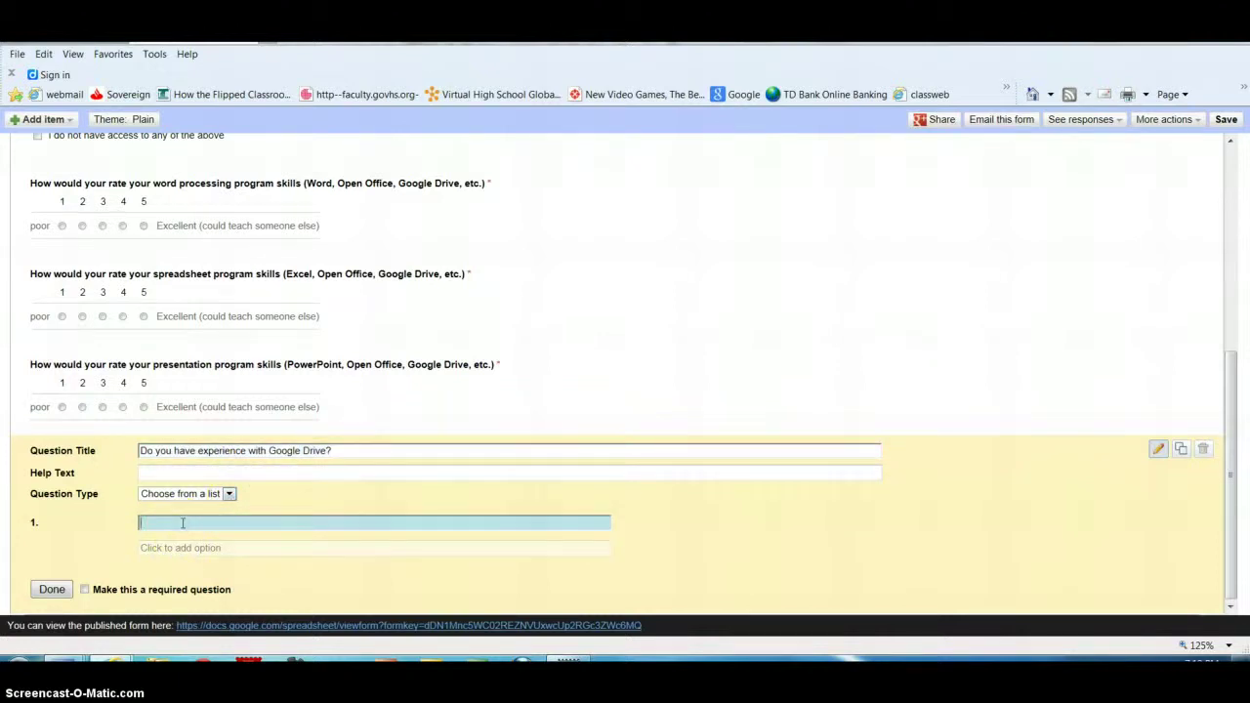
type("Yes")
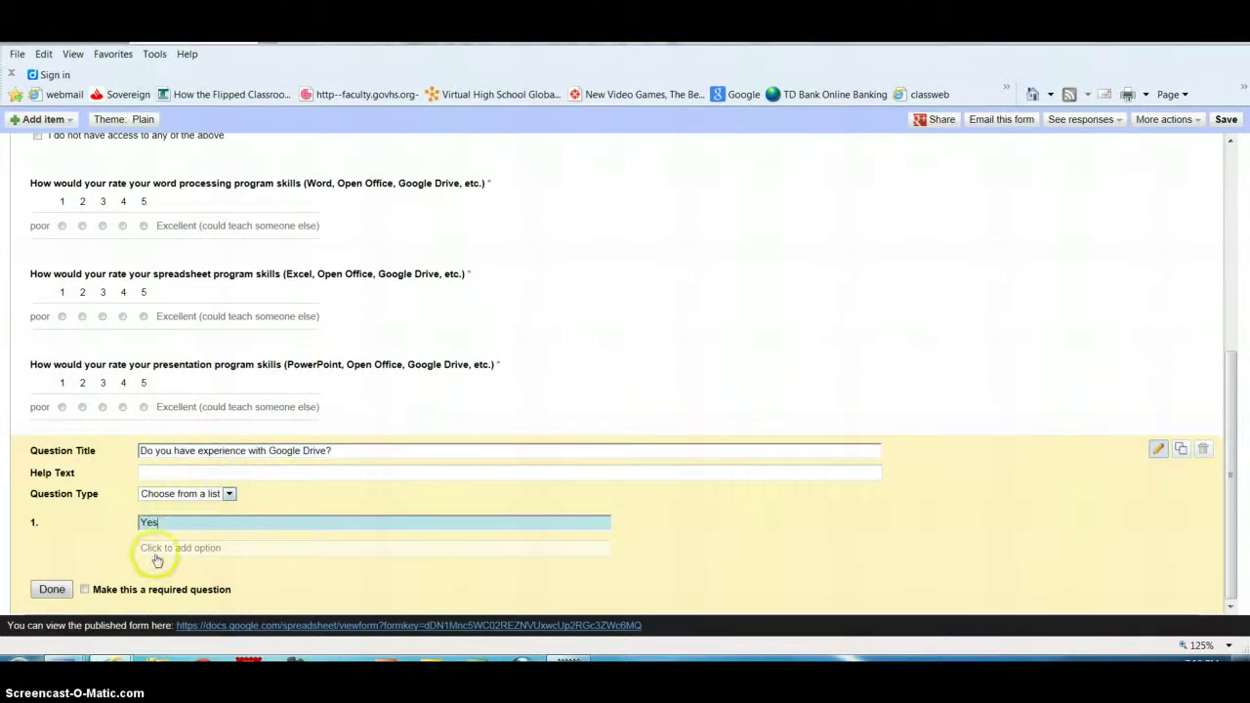
left_click(160, 548)
type("No")
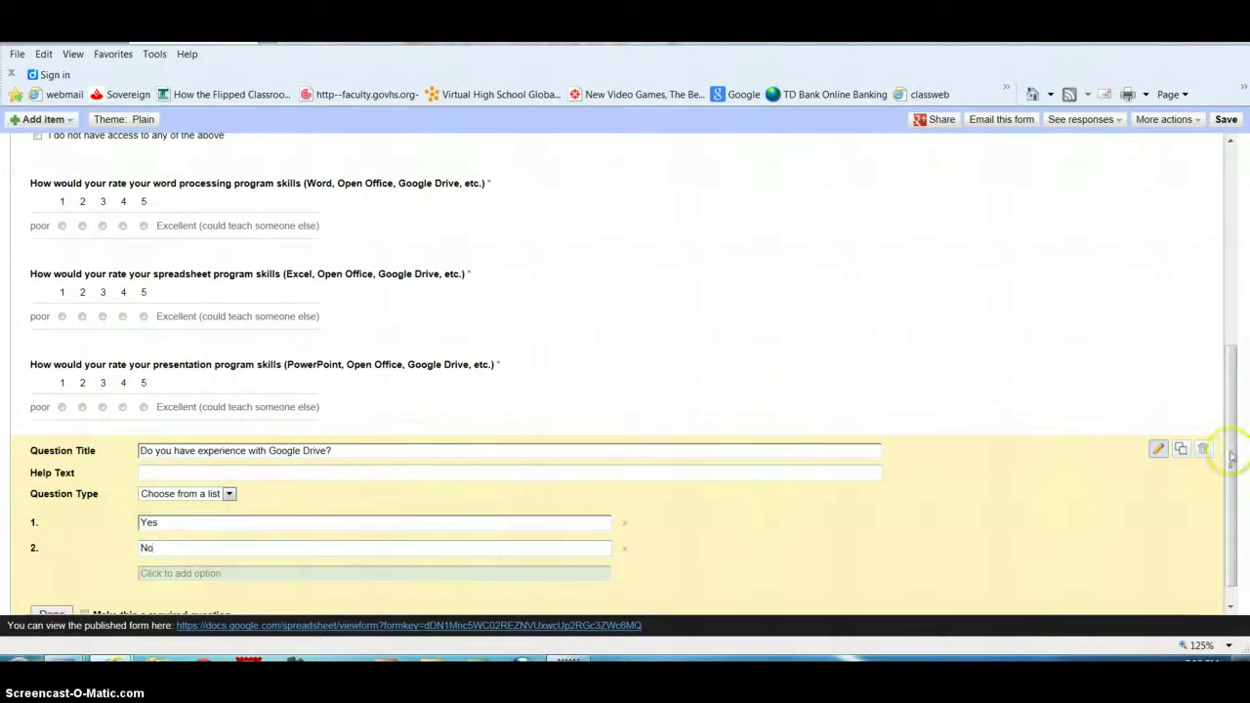
scroll(1233, 515, "down", 2)
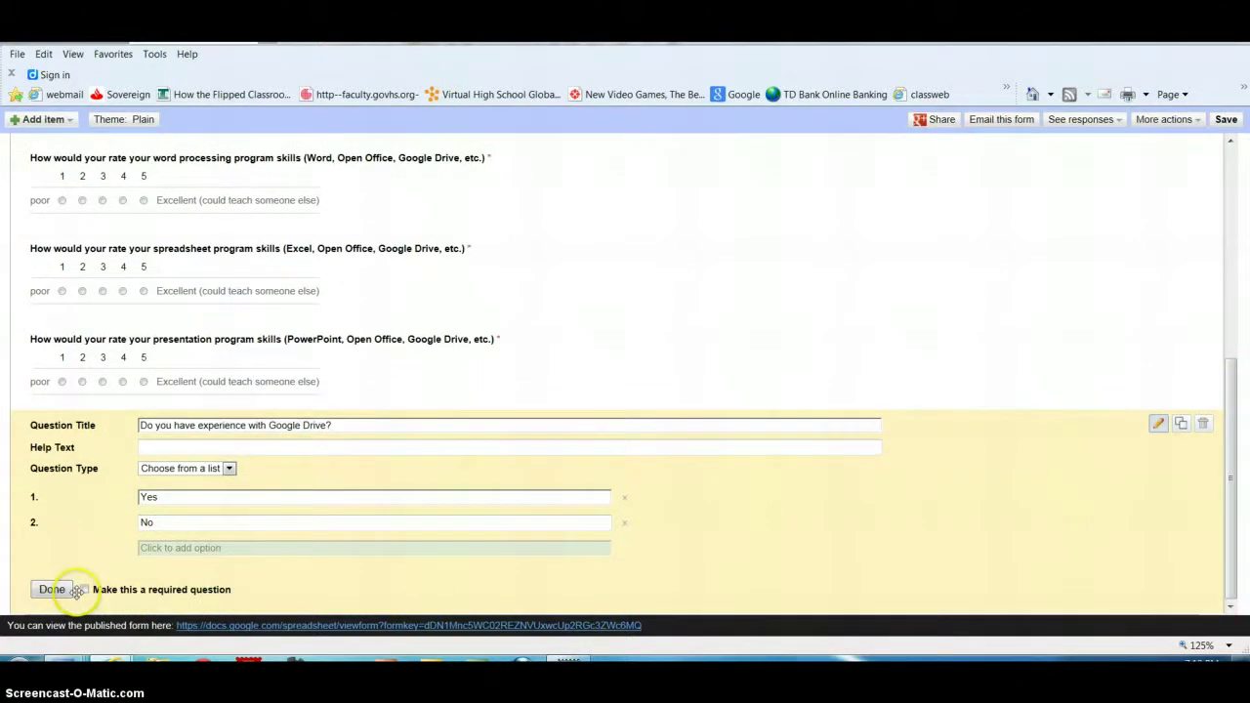
left_click(85, 591)
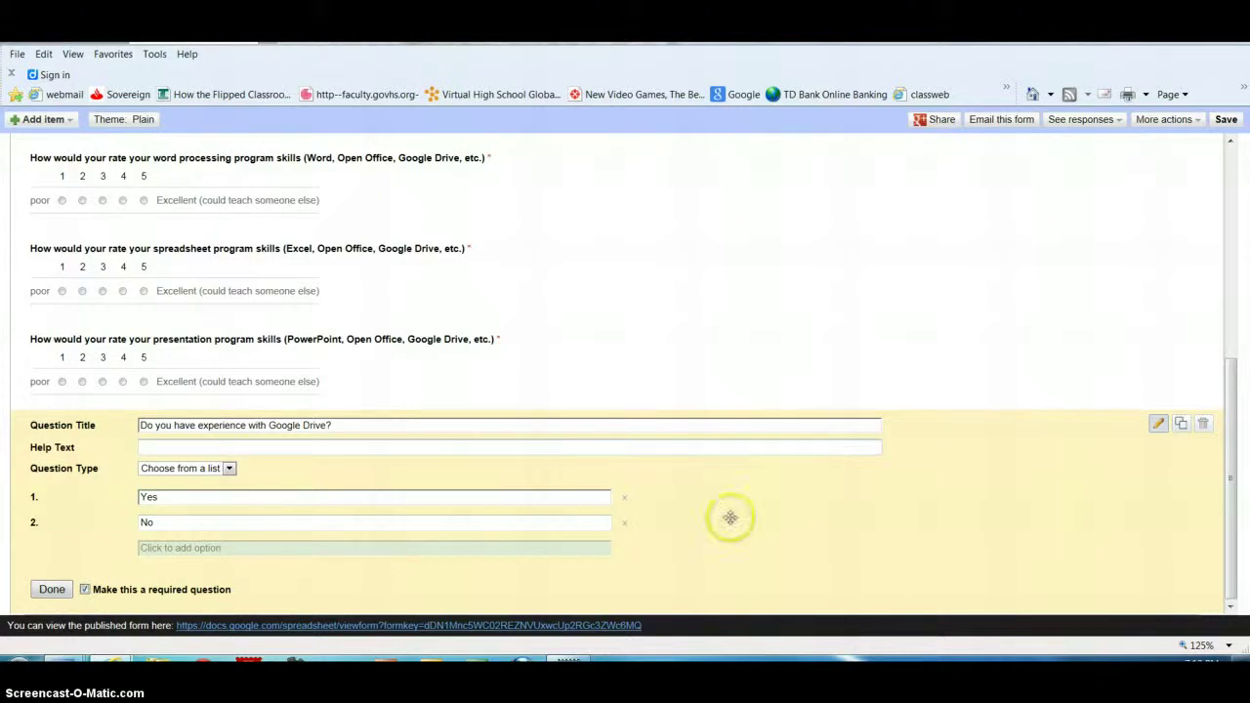
left_click(52, 590)
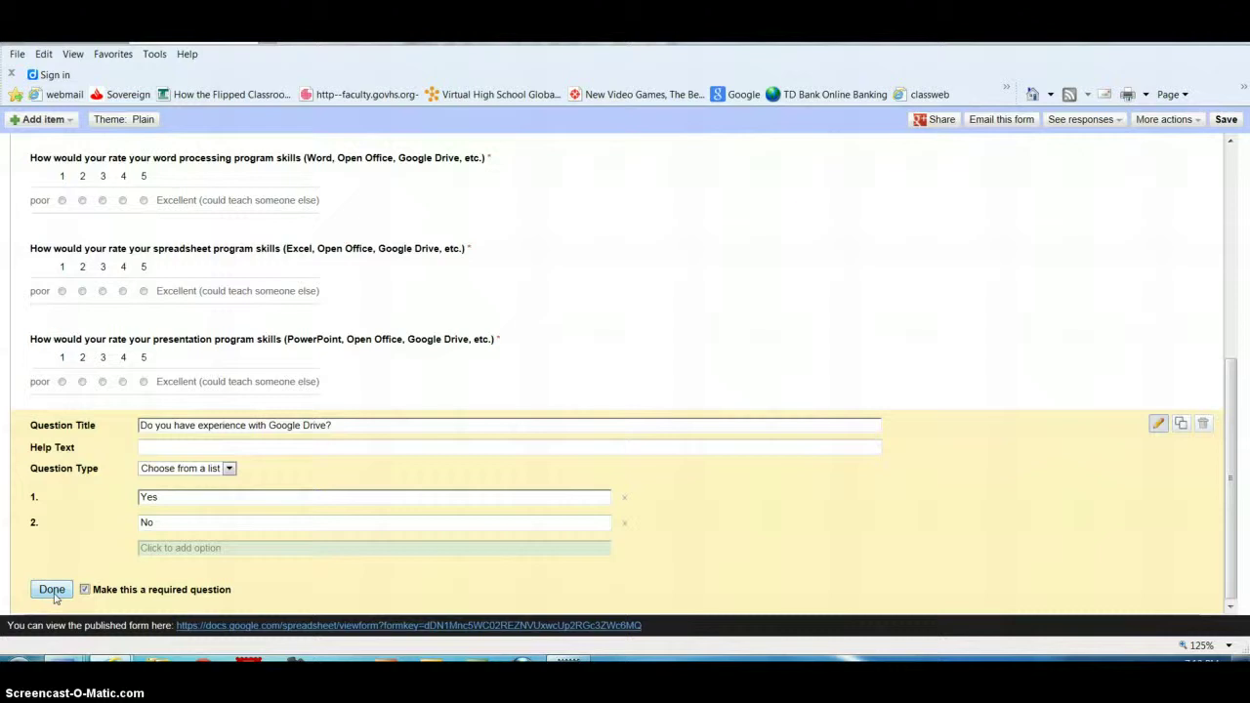
left_click(52, 590)
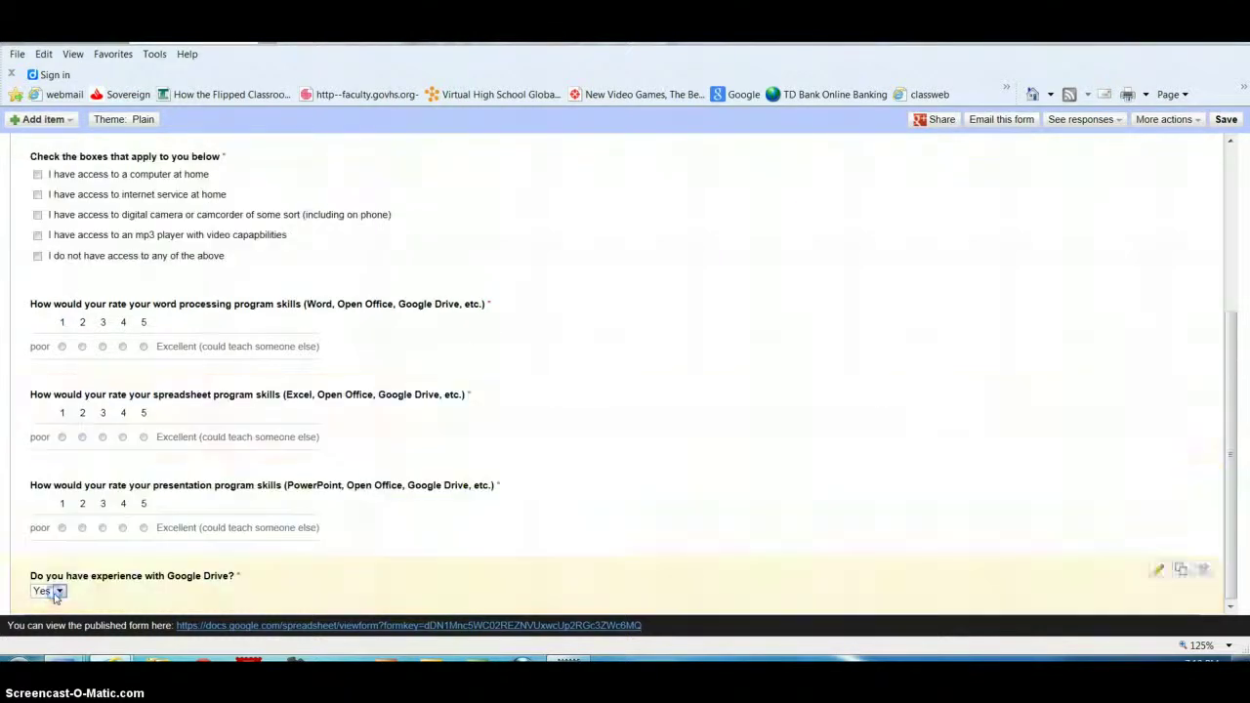
Add a question mark to the end of the word processing skills question's title.
scroll(786, 443, "up", 3)
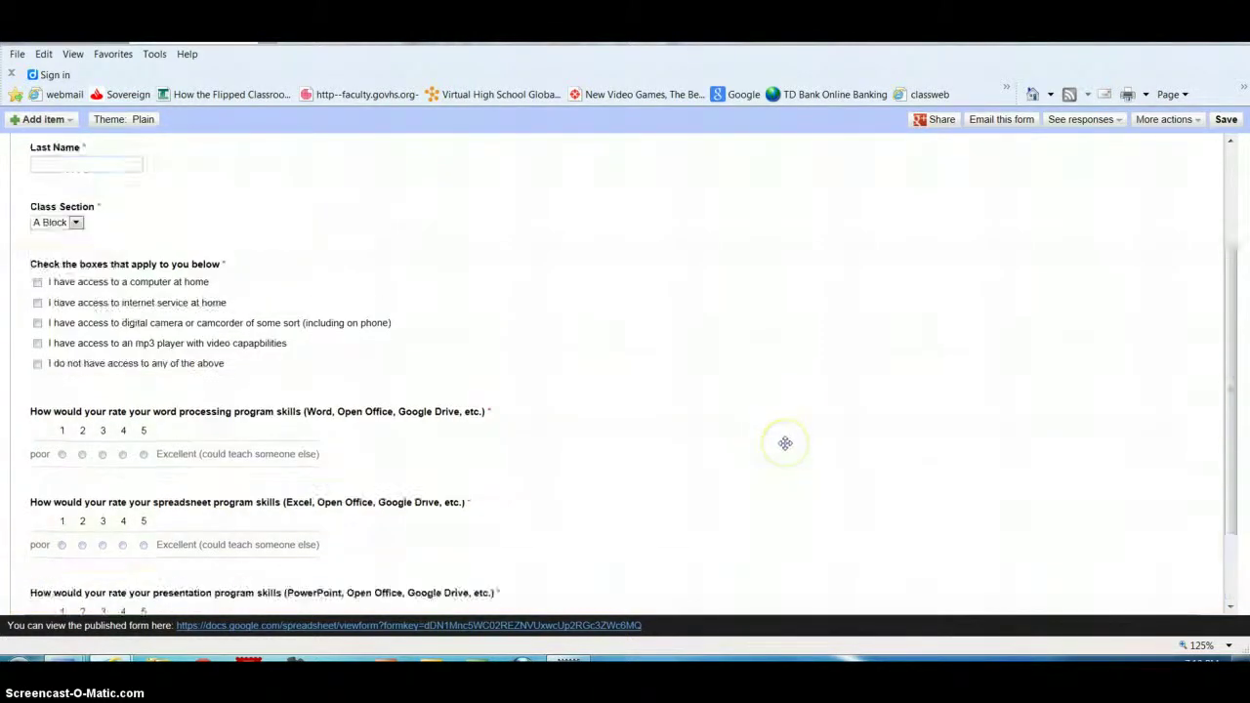
scroll(786, 443, "down", 2)
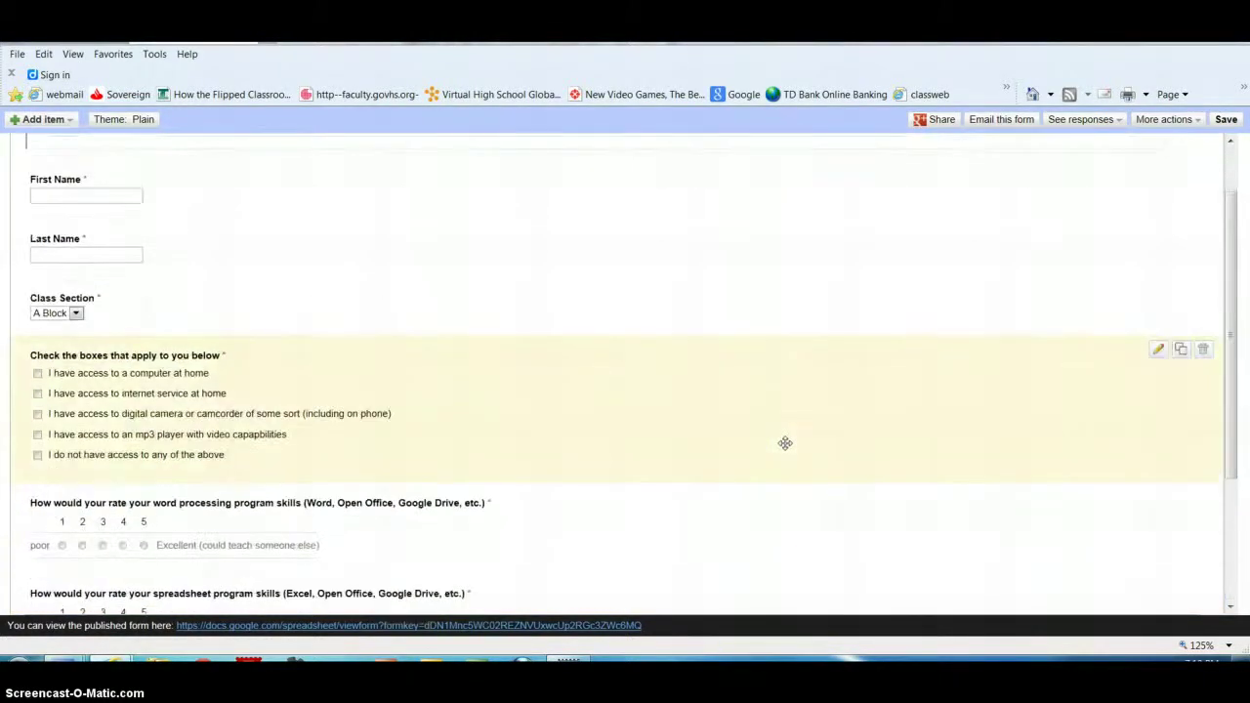
scroll(785, 443, "down", 3)
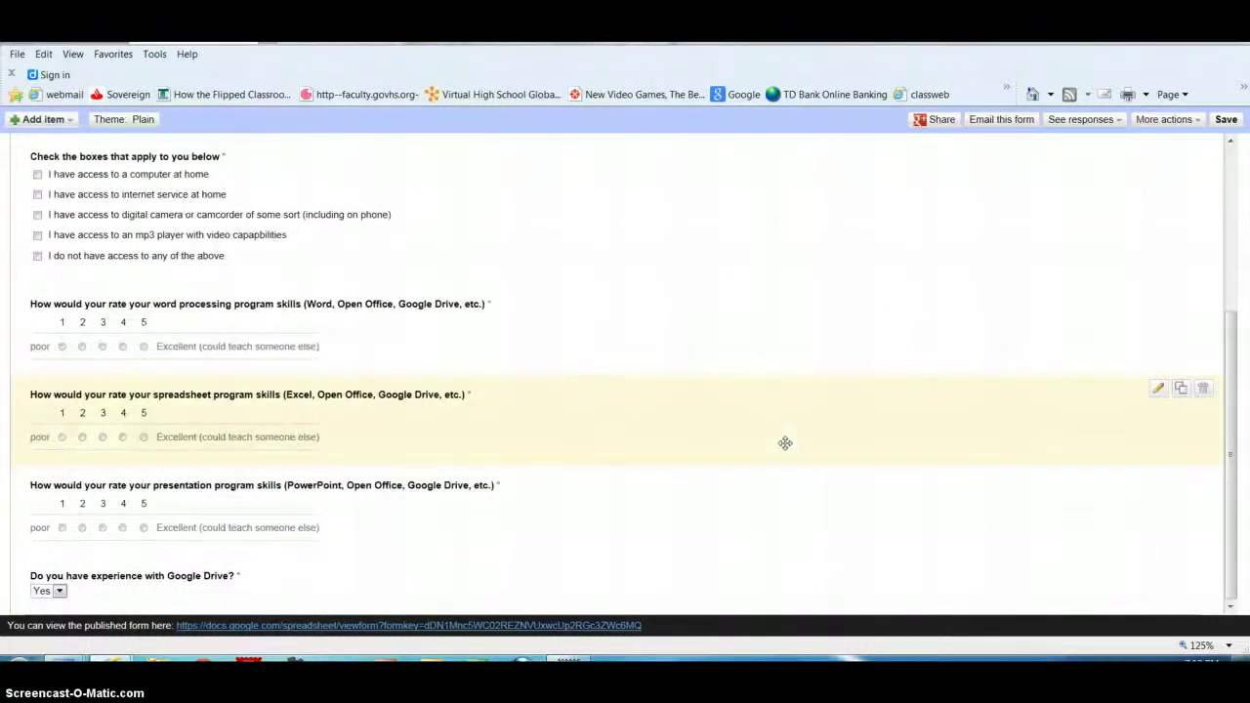
scroll(786, 444, "up", 4)
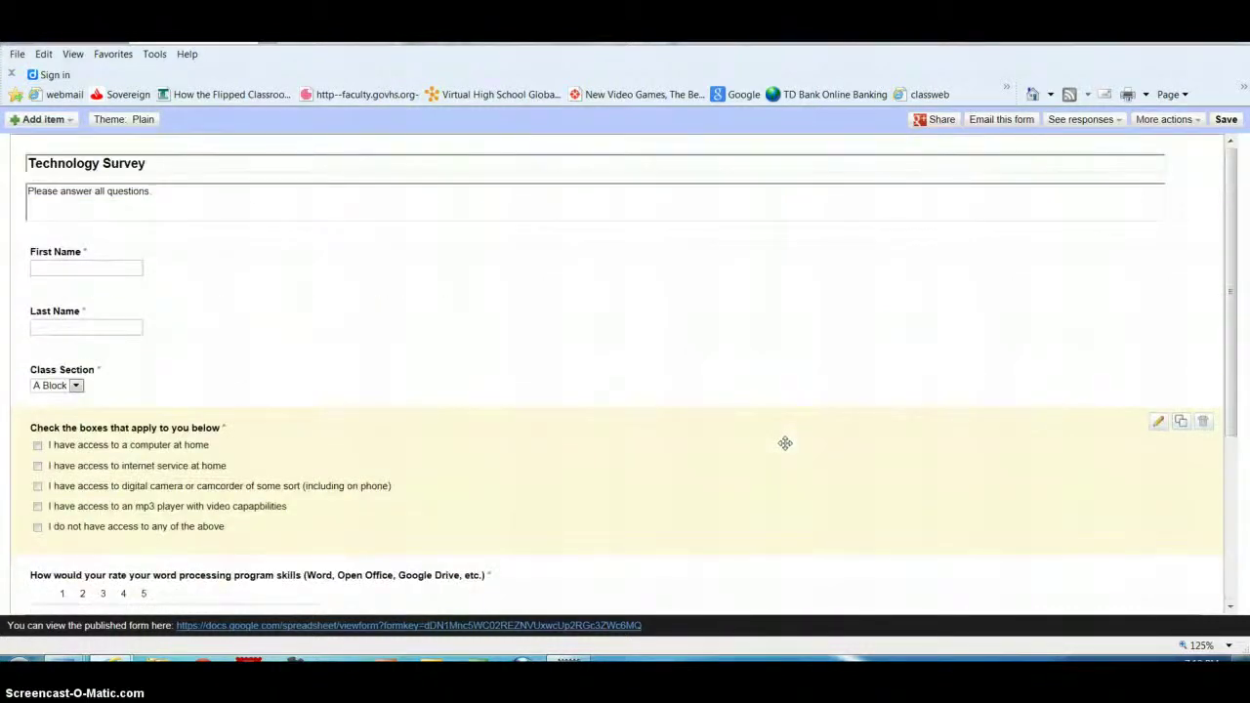
scroll(786, 443, "down", 3)
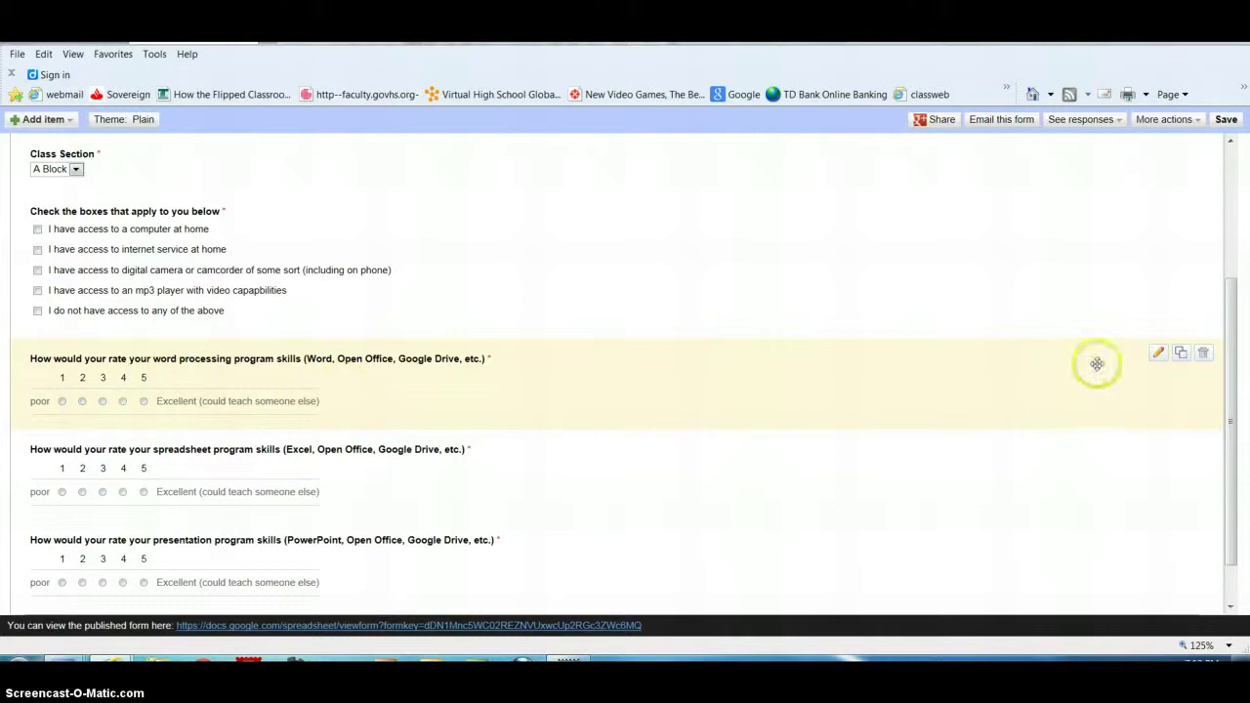
left_click(1159, 357)
left_click(612, 355)
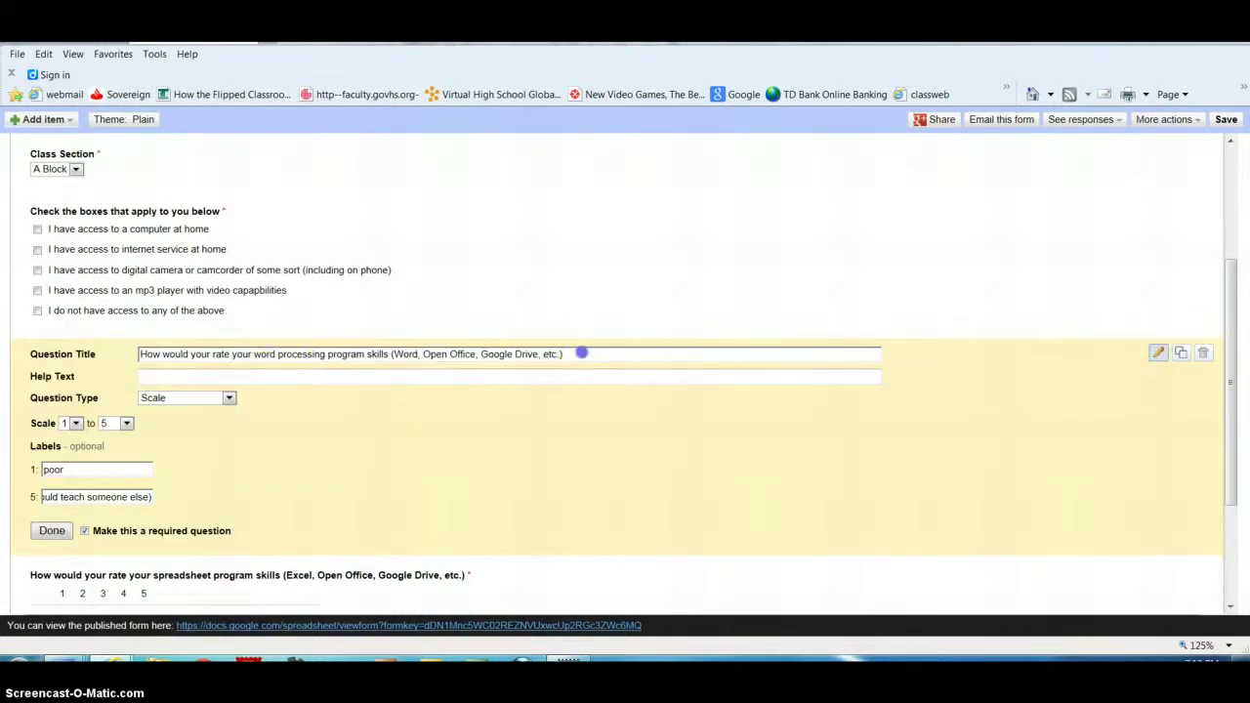
triple_click(579, 353)
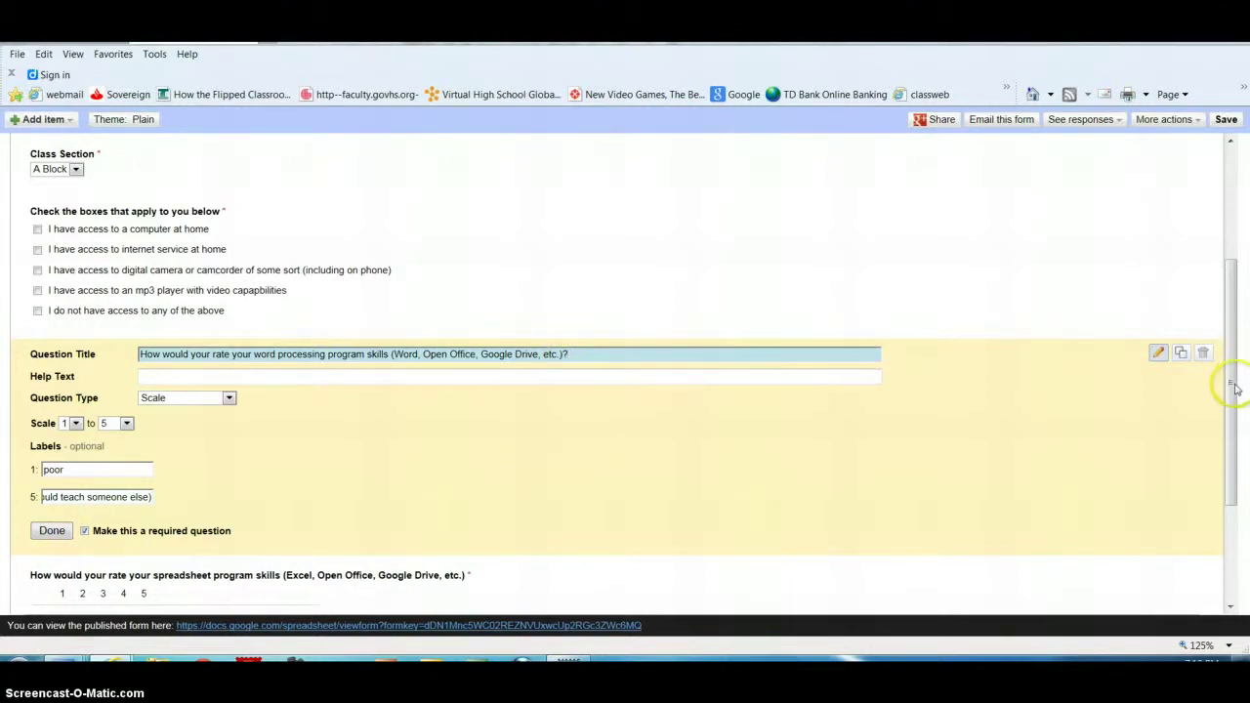
Add a question mark to the end of the spreadsheet skills question's title.
left_click_drag(1236, 389, 1237, 475)
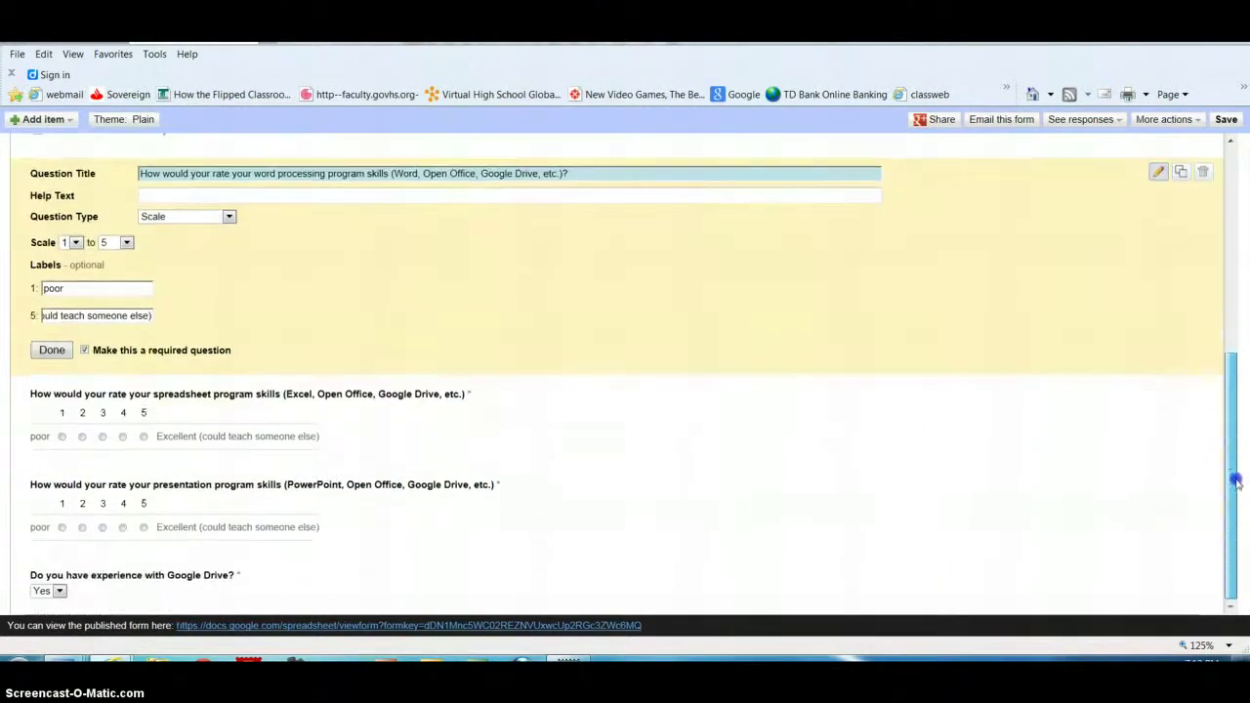
left_click(1159, 391)
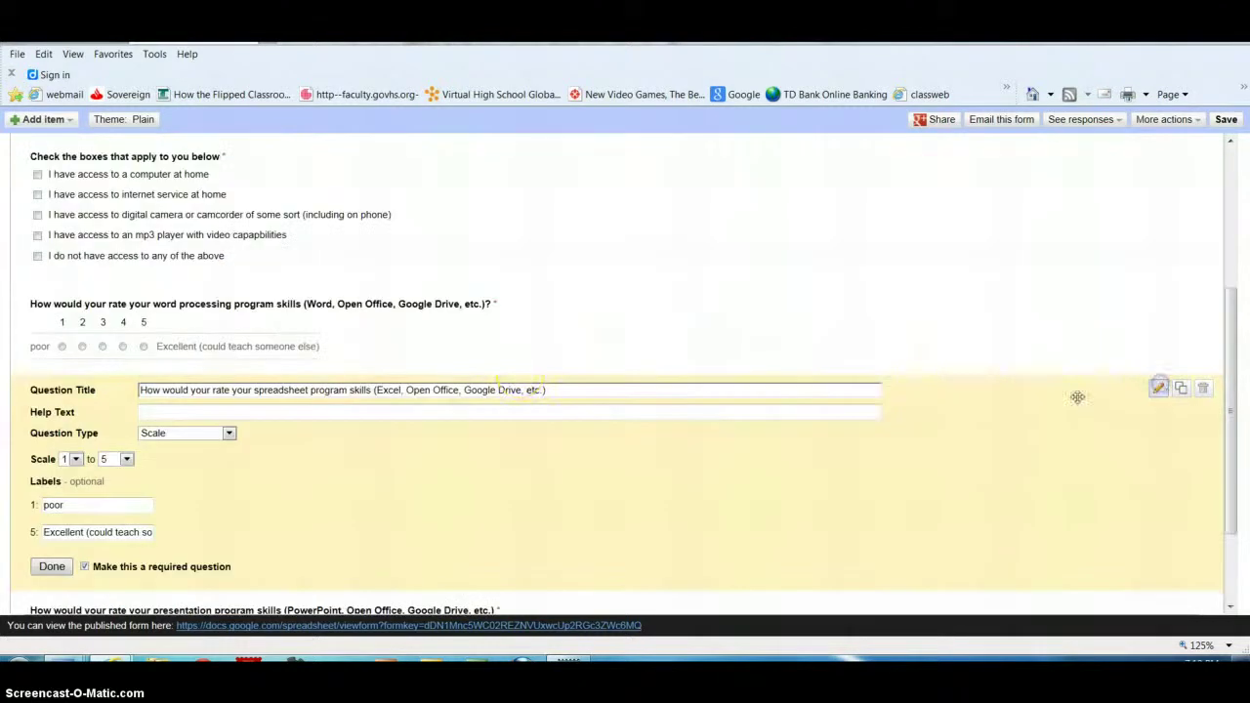
left_click(576, 390)
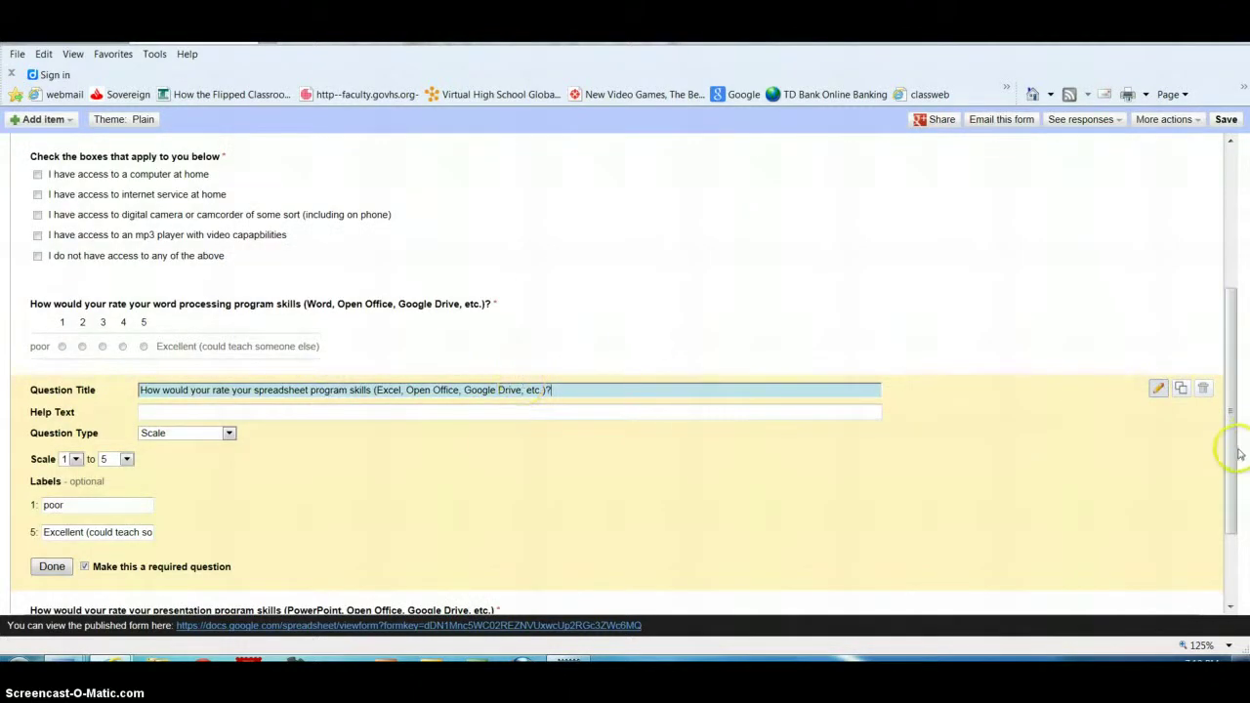
Add a question mark to the end of the presentation skills question's title.
left_click_drag(1235, 459, 1228, 531)
mouse_move(547, 537)
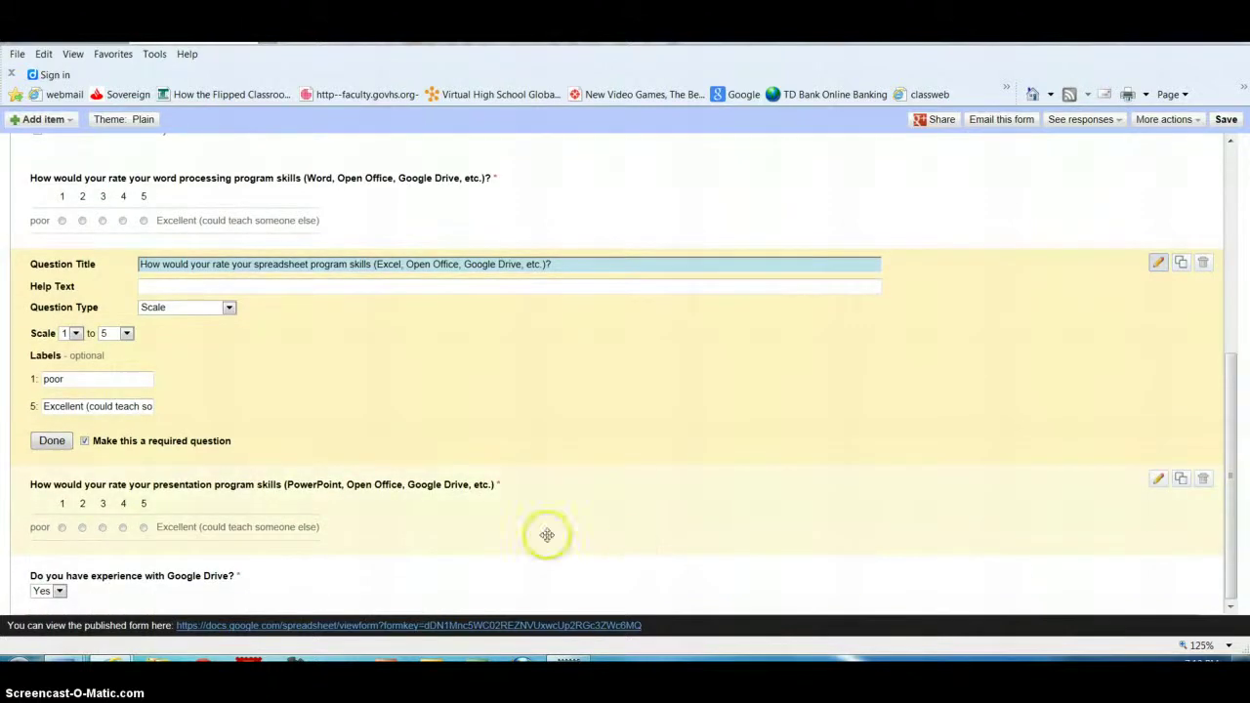
left_click(1158, 483)
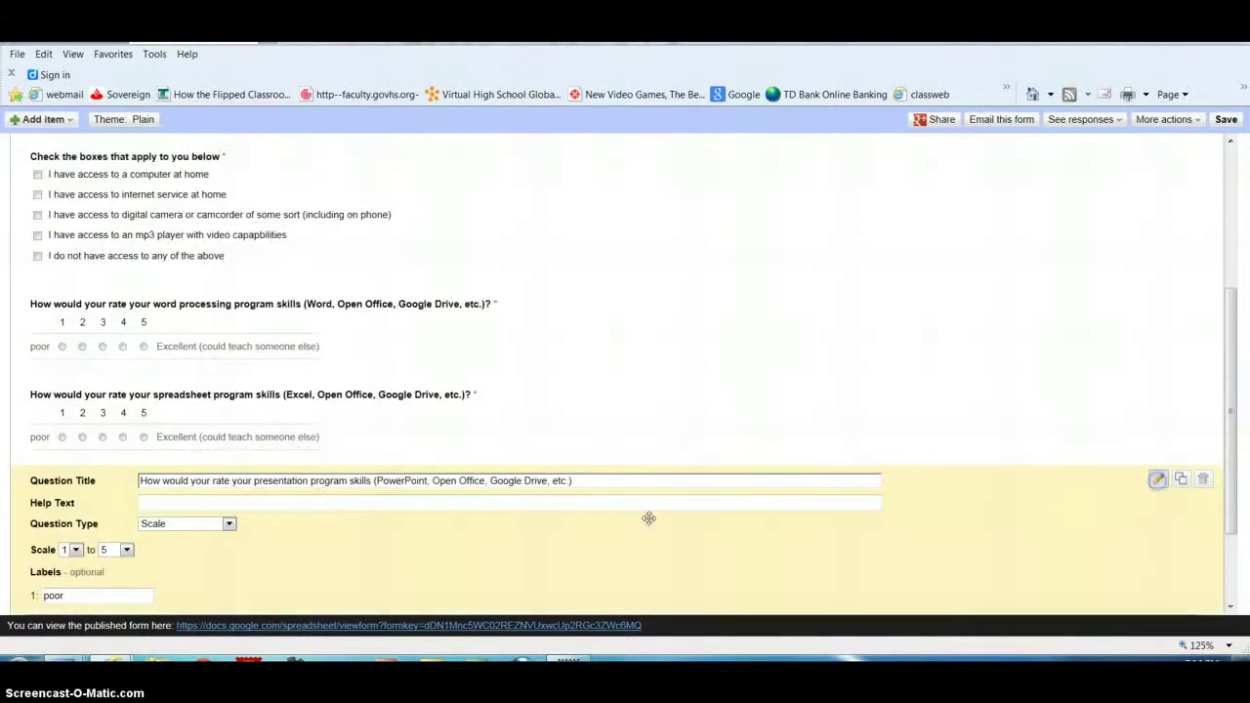
left_click(596, 480)
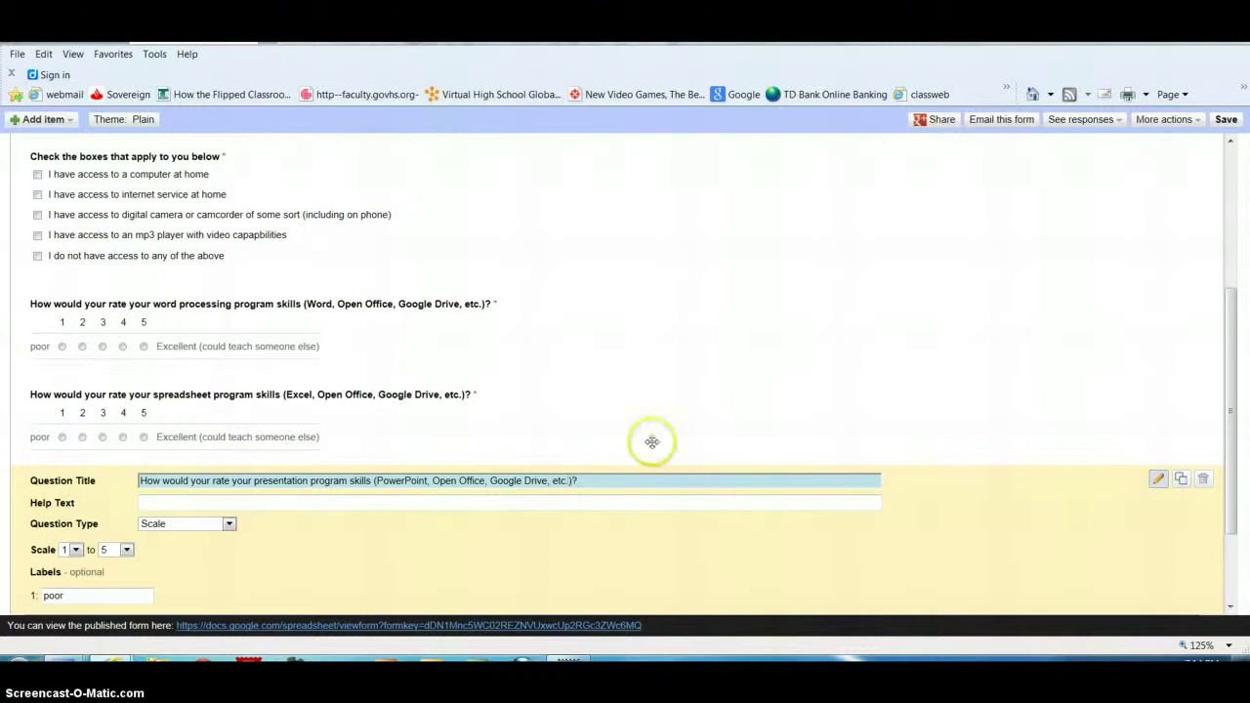
Review the form's questions from the survey title down to the Google Drive experience question.
left_click_drag(1233, 479, 1228, 398)
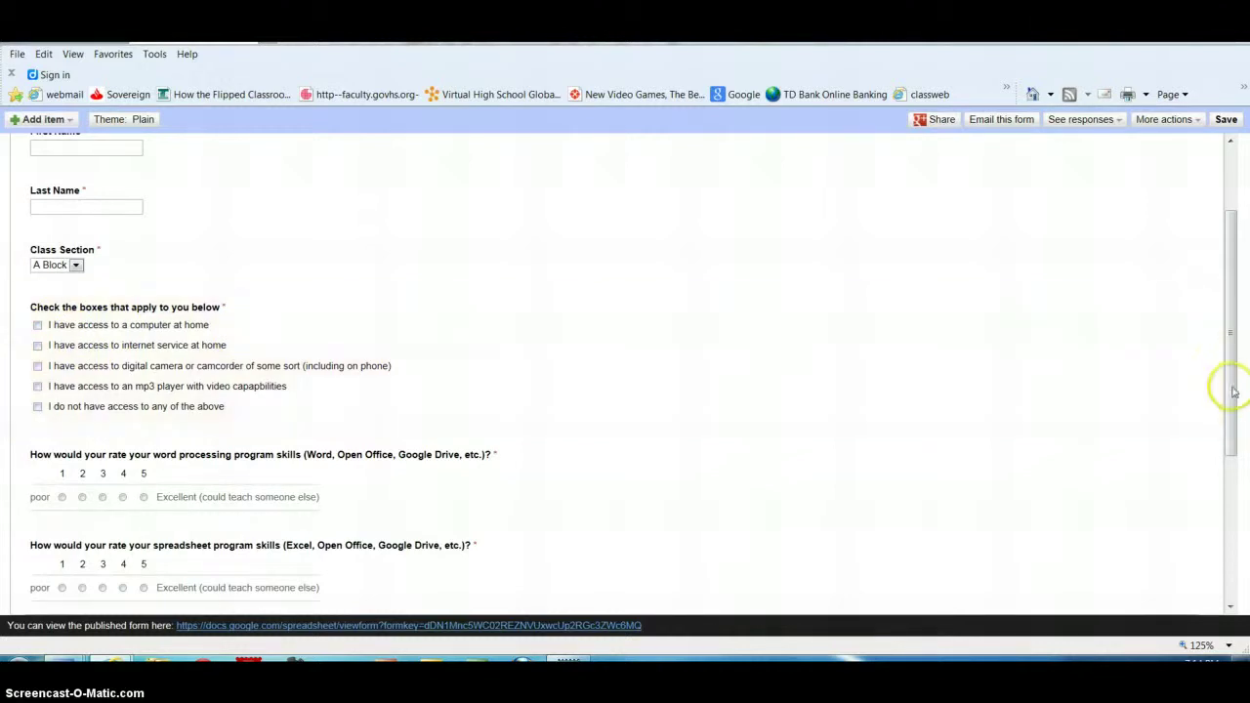
scroll(1222, 385, "up", 2)
scroll(1217, 444, "down", 3)
scroll(1219, 489, "down", 3)
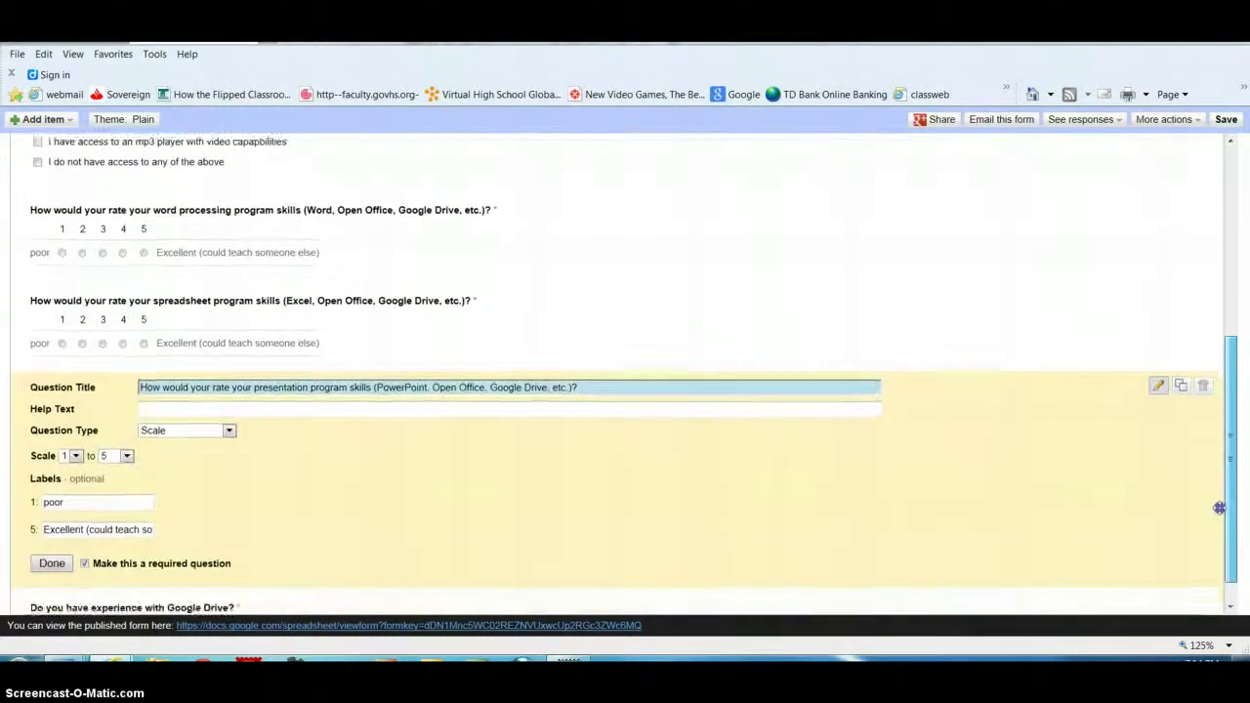
scroll(1220, 371, "up", 8)
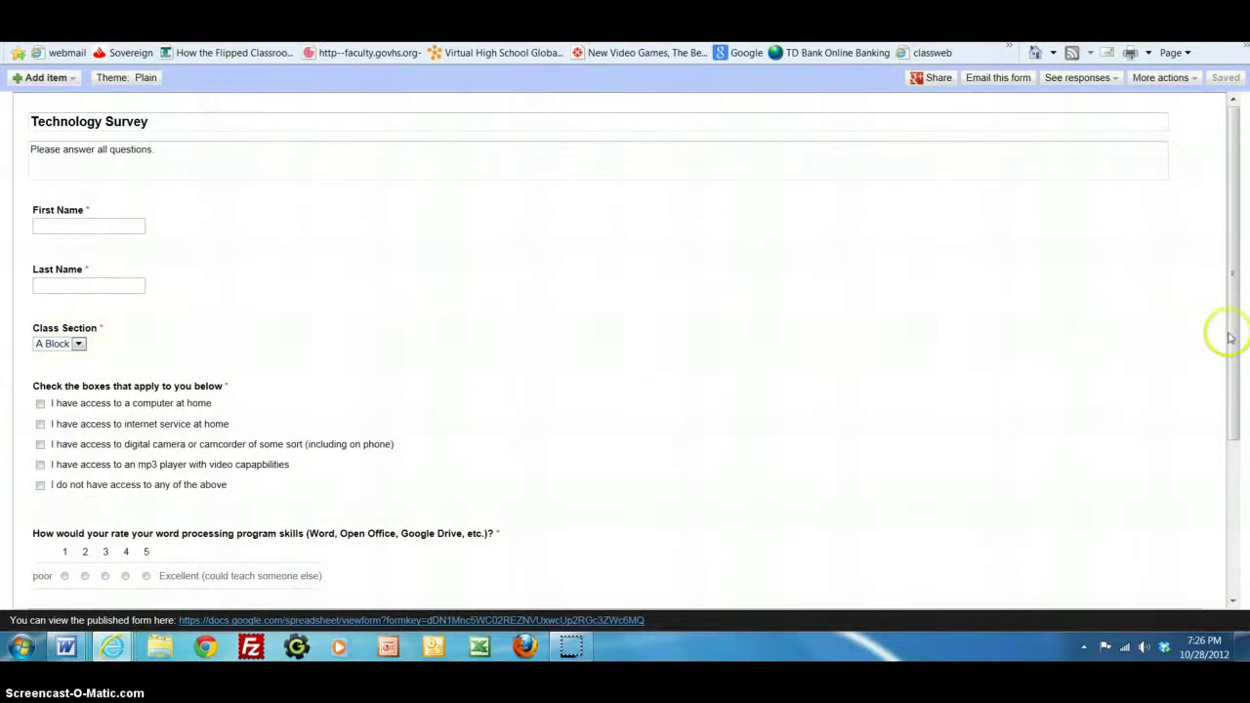
scroll(1226, 342, "down", 2)
scroll(1172, 333, "up", 1)
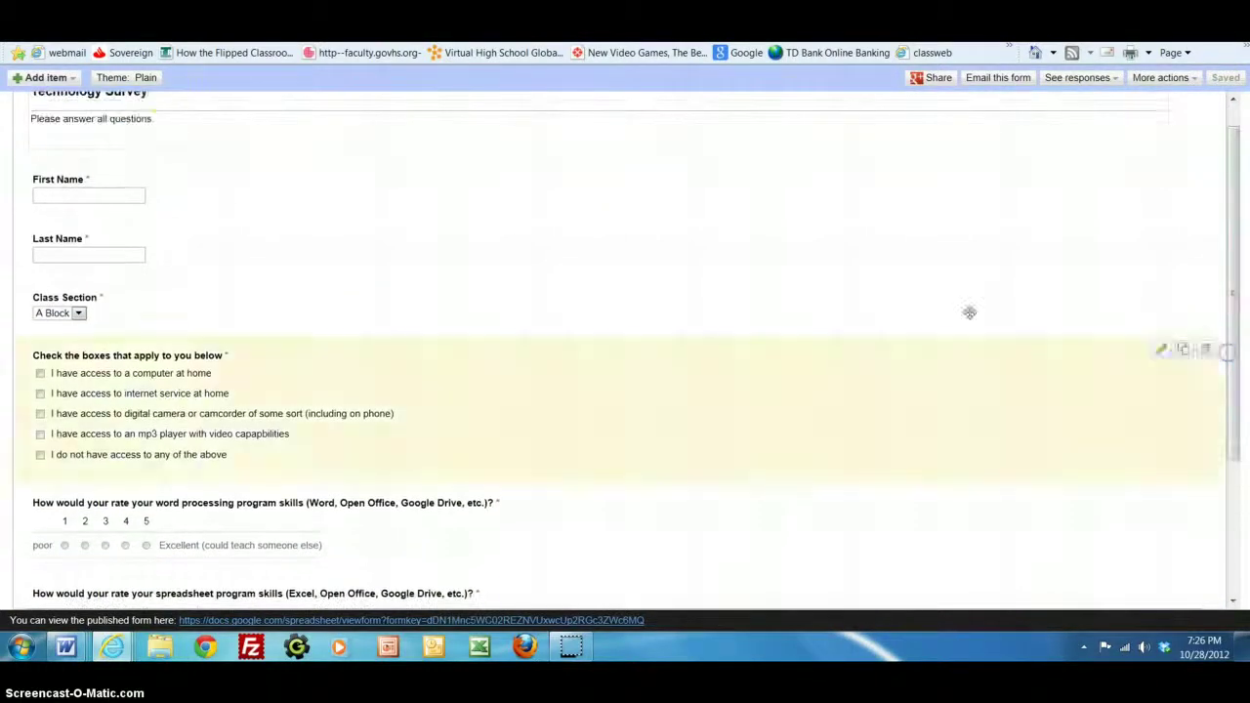
Open the form's theme gallery and browse through to its third page of themes.
left_click(121, 81)
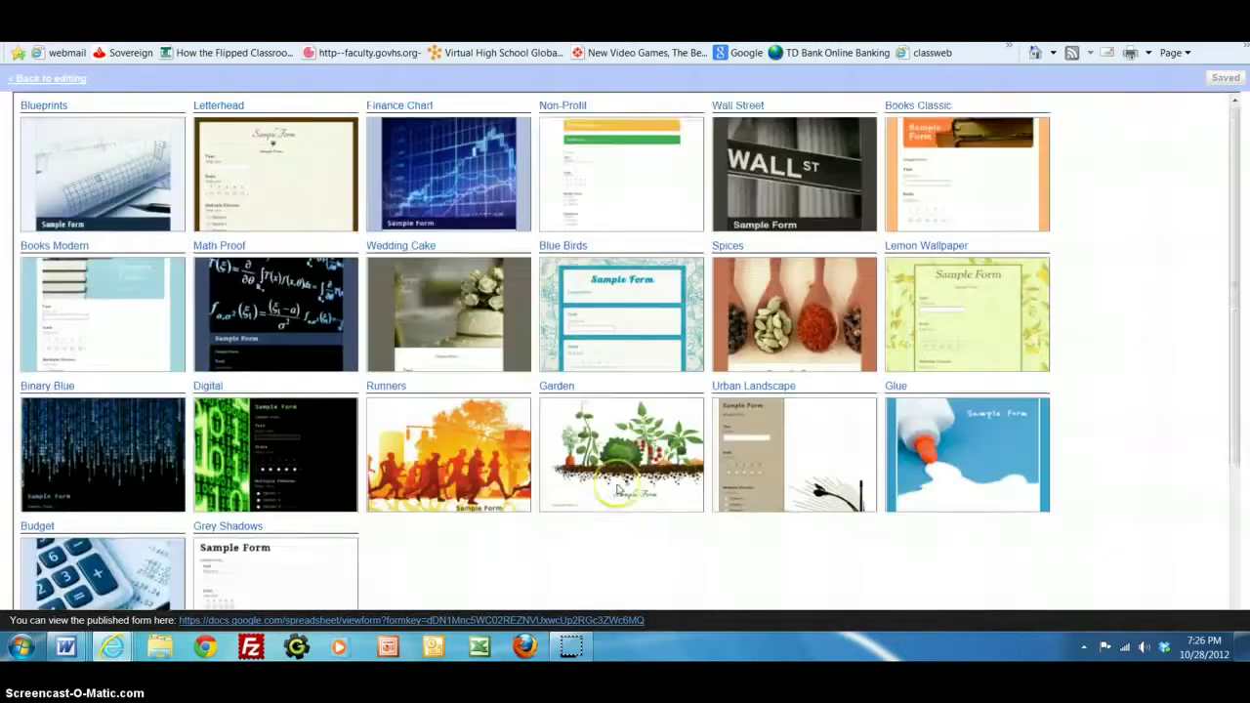
scroll(617, 489, "down", 2)
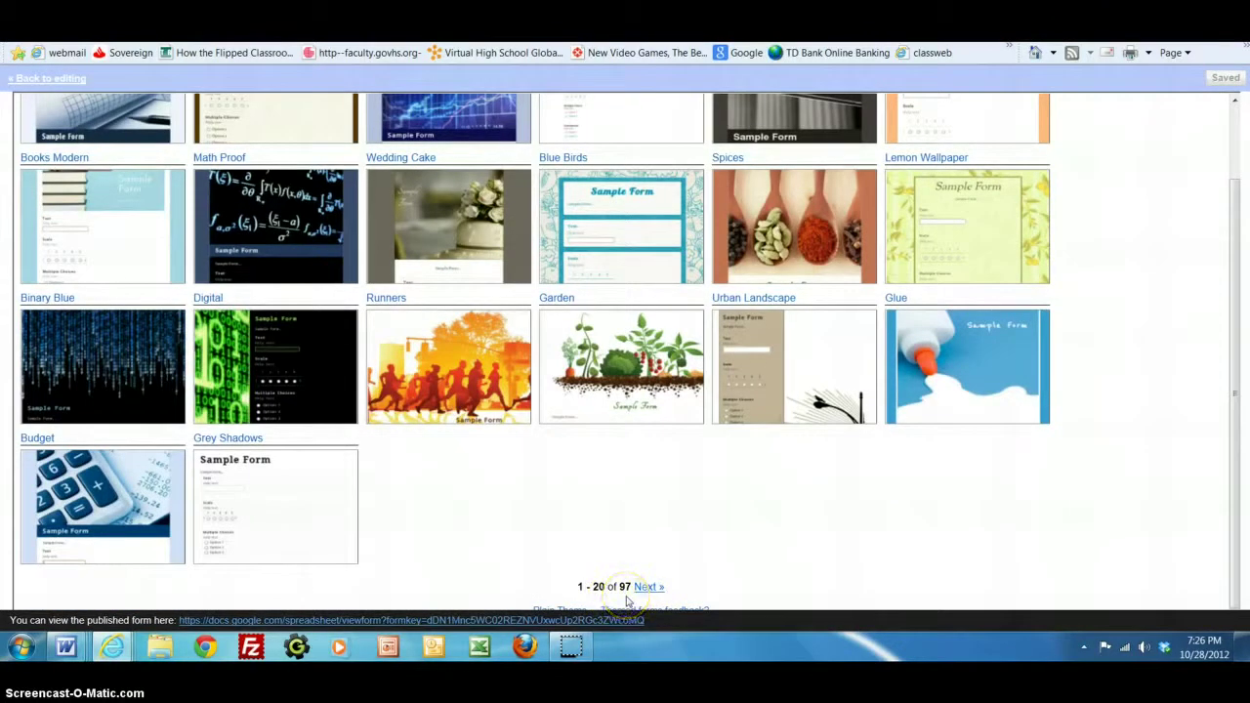
scroll(718, 525, "up", 2)
scroll(718, 525, "down", 2)
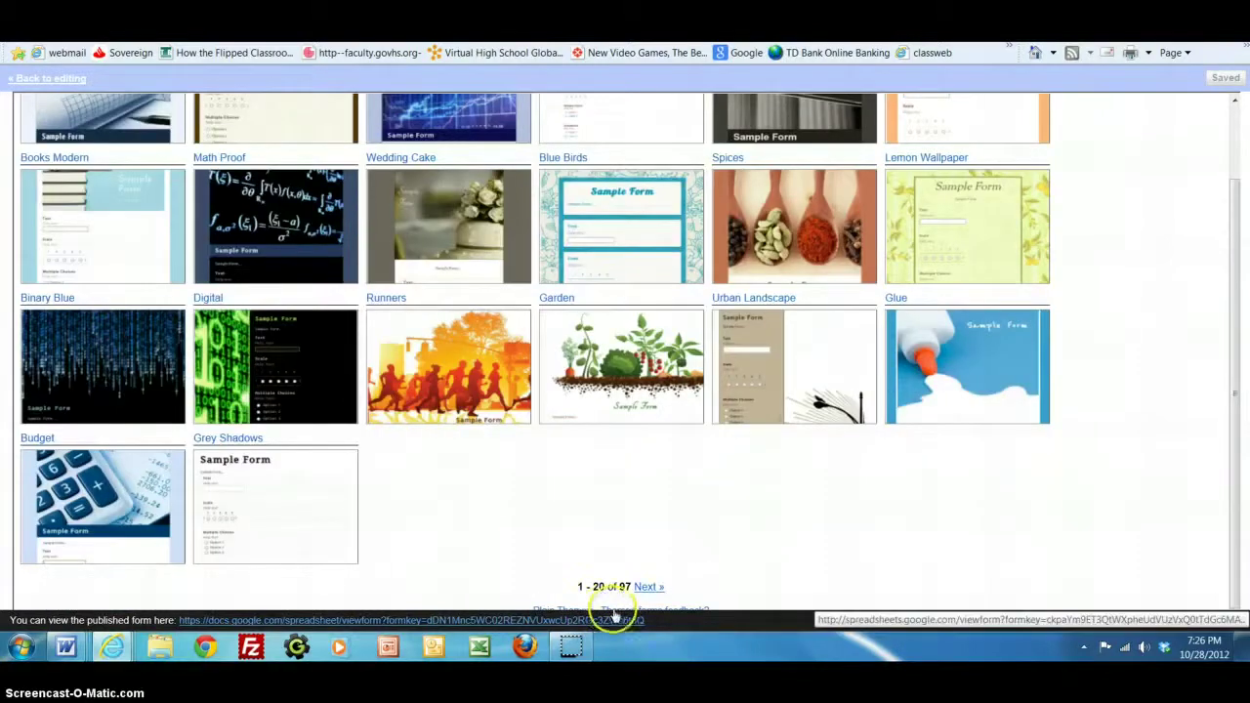
left_click(647, 590)
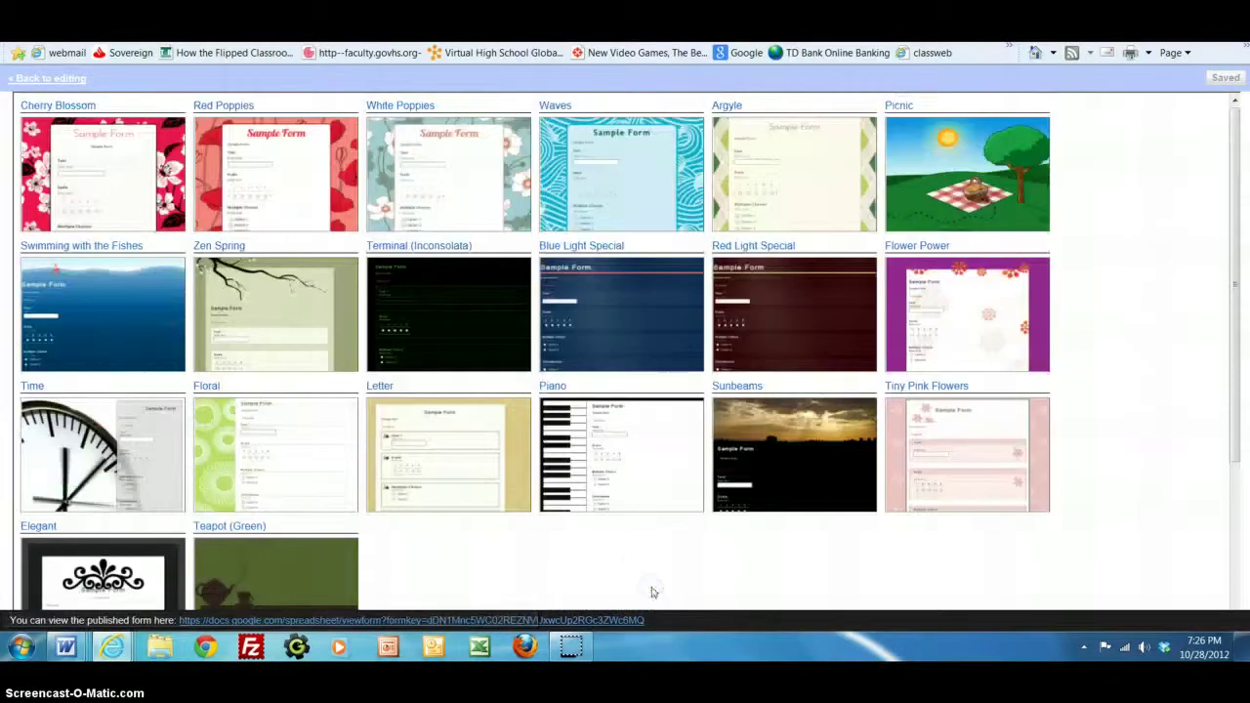
scroll(646, 586, "down", 4)
scroll(643, 581, "up", 2)
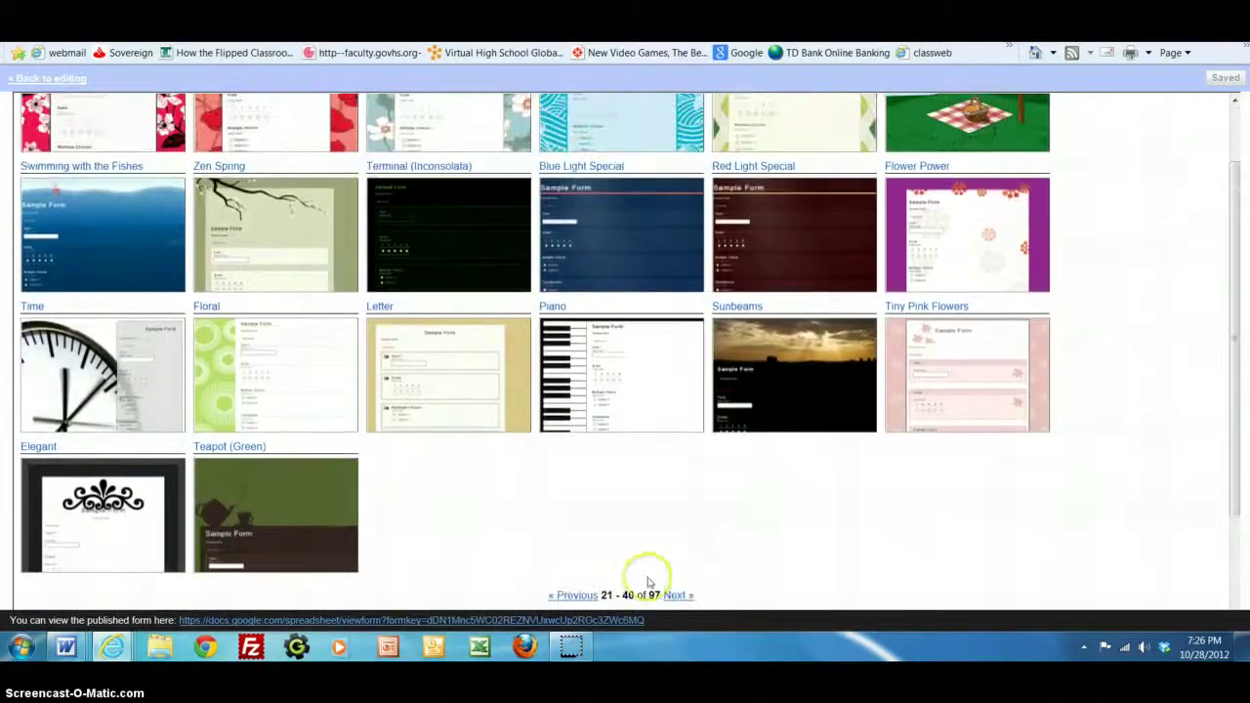
left_click(681, 595)
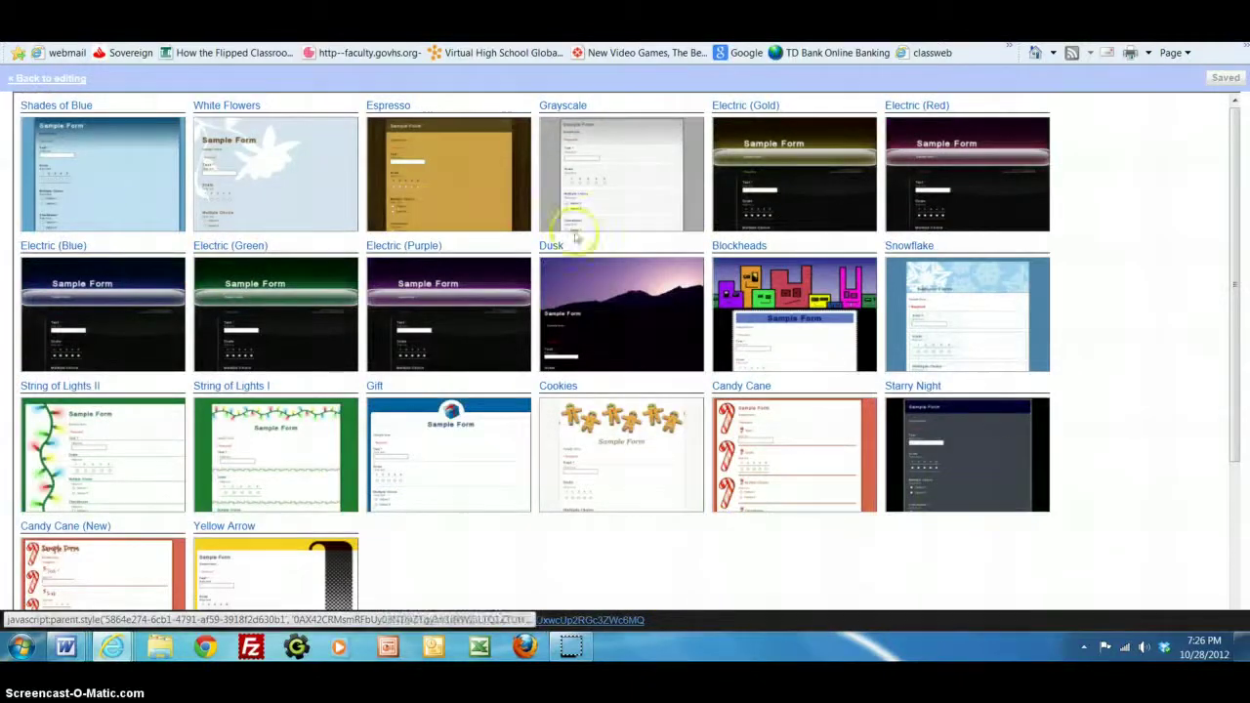
Preview the Blockheads theme on the Technology Survey form and apply it.
left_click(803, 340)
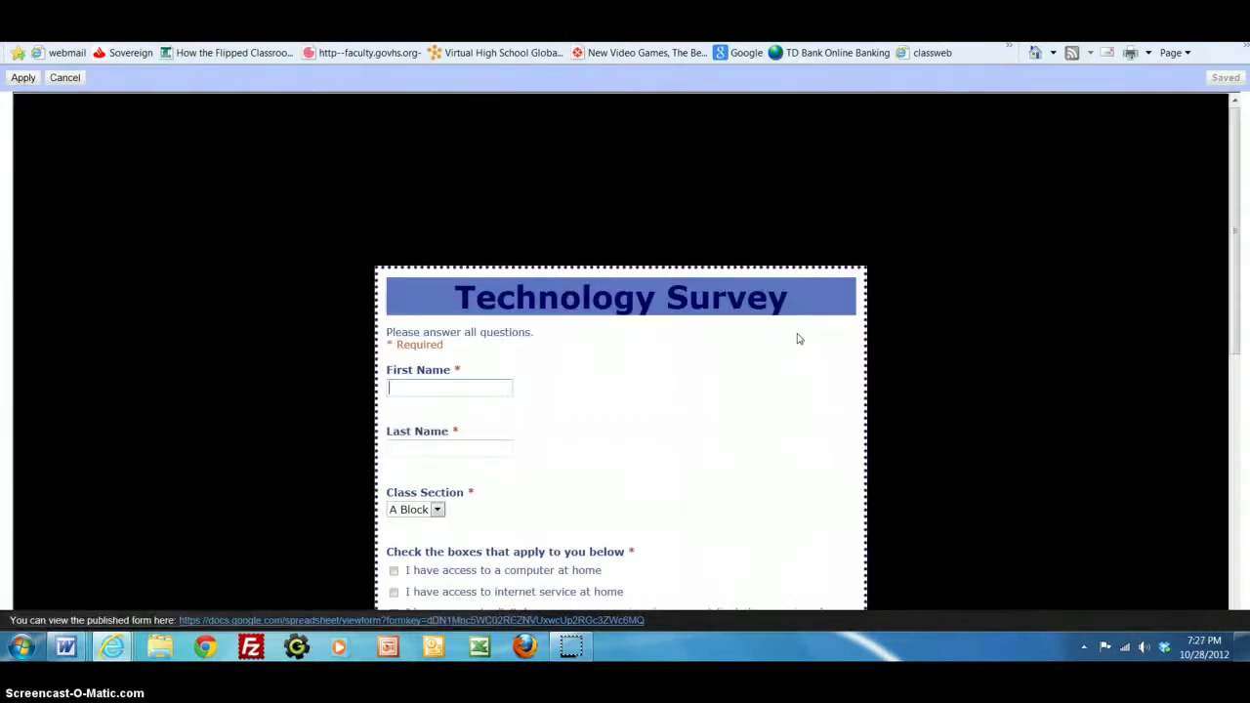
left_click(799, 342)
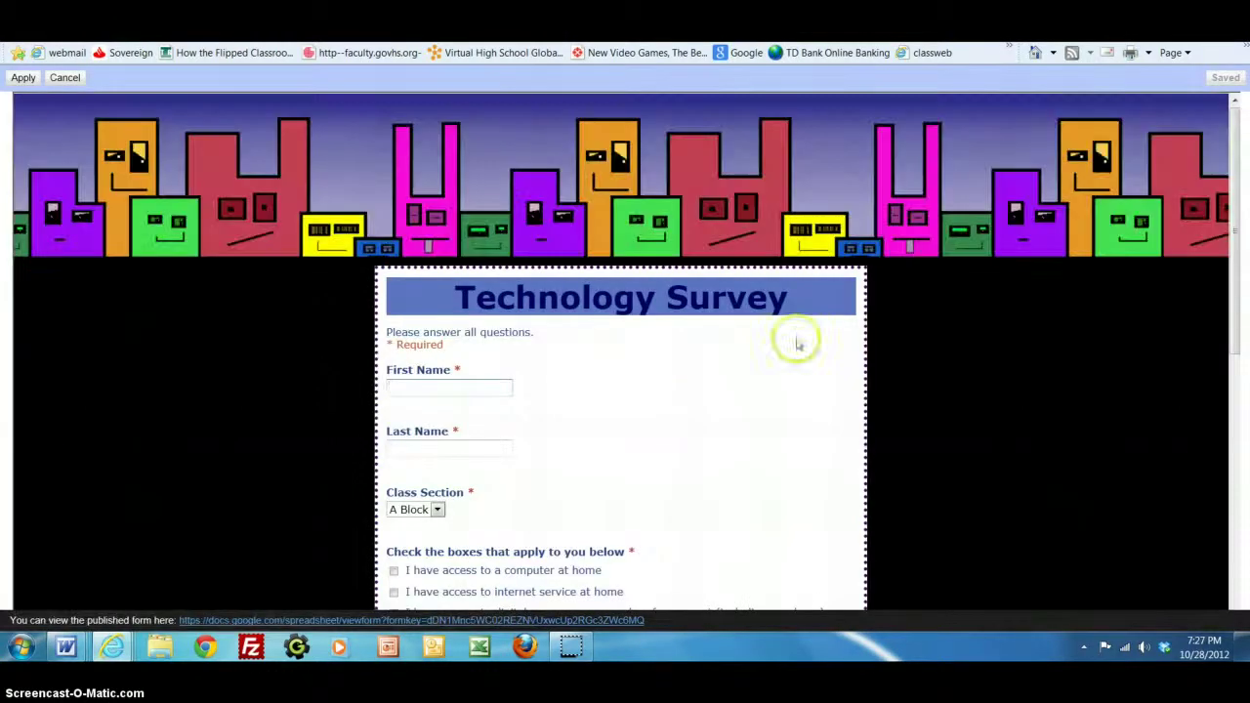
left_click(991, 406)
left_click(24, 79)
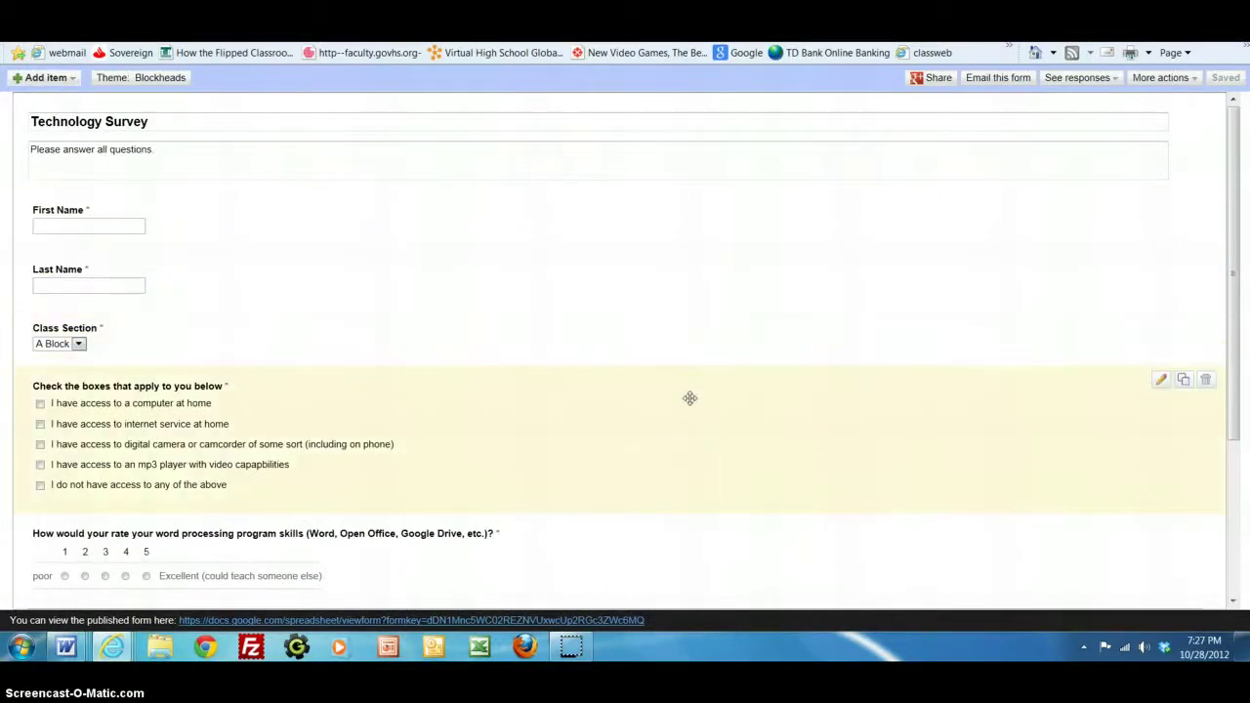
Copy the link to the published Technology Survey form from the form editor.
left_click_drag(690, 397, 721, 380)
left_click(1222, 86)
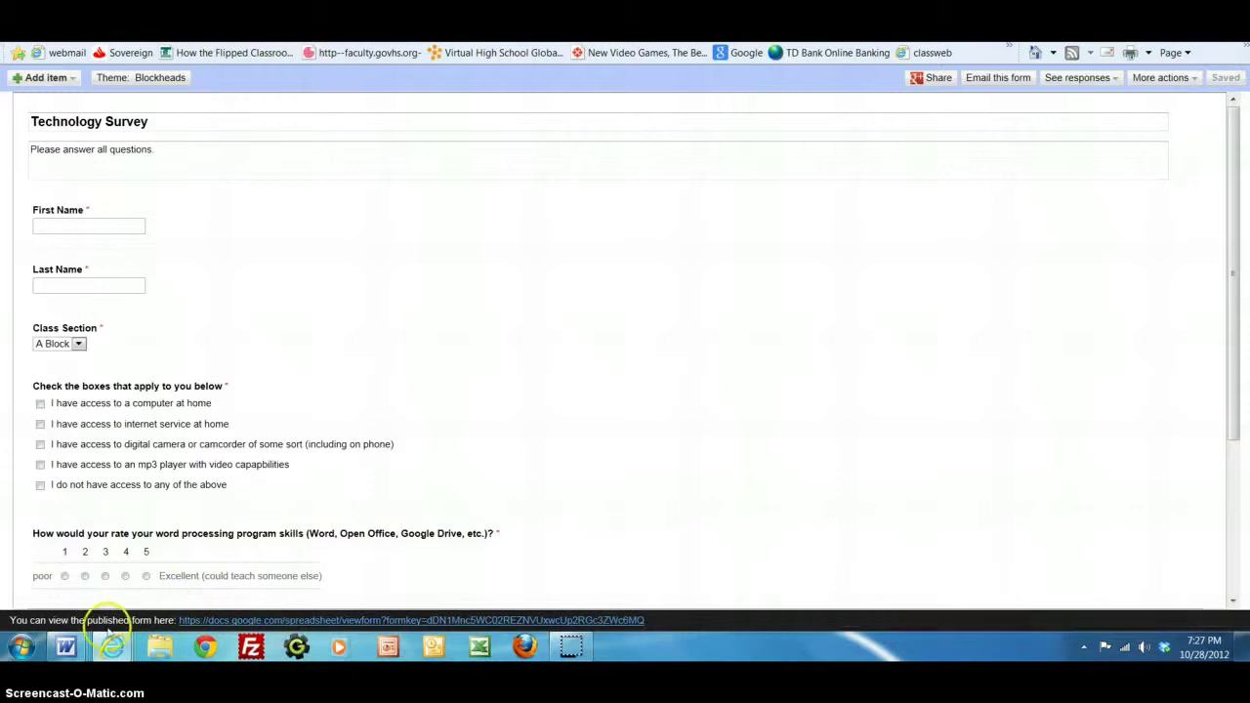
right_click(380, 623)
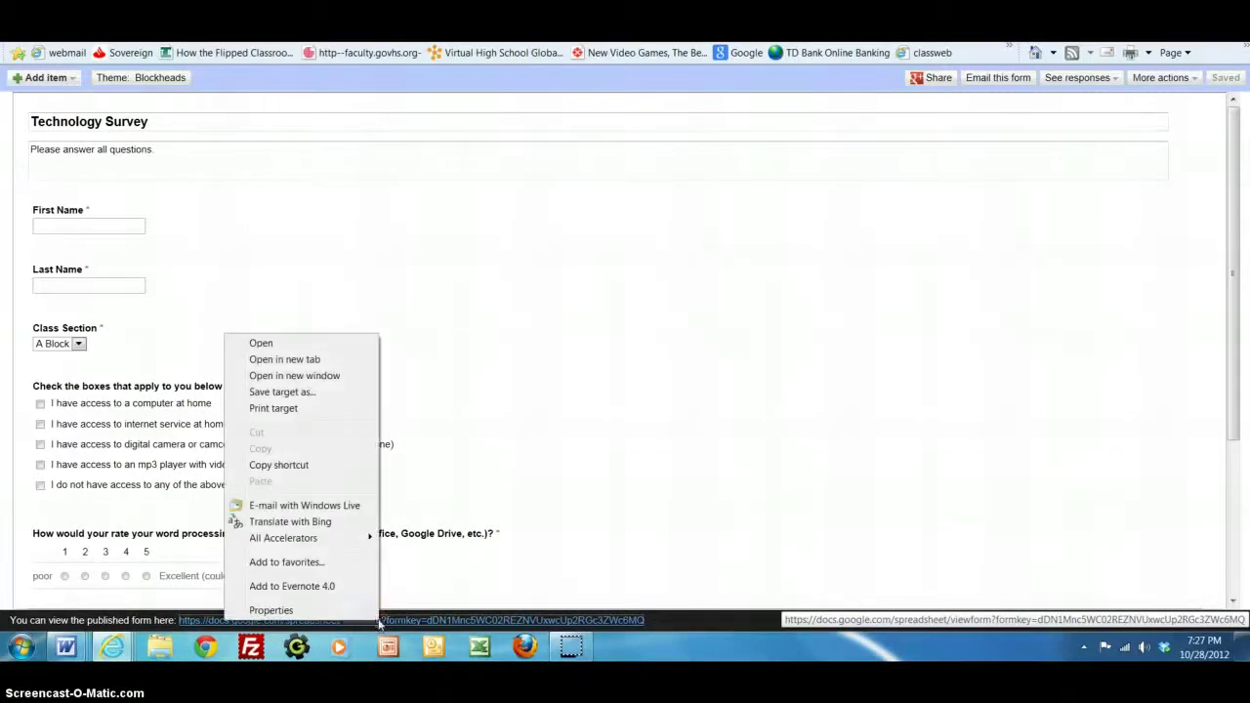
left_click(299, 468)
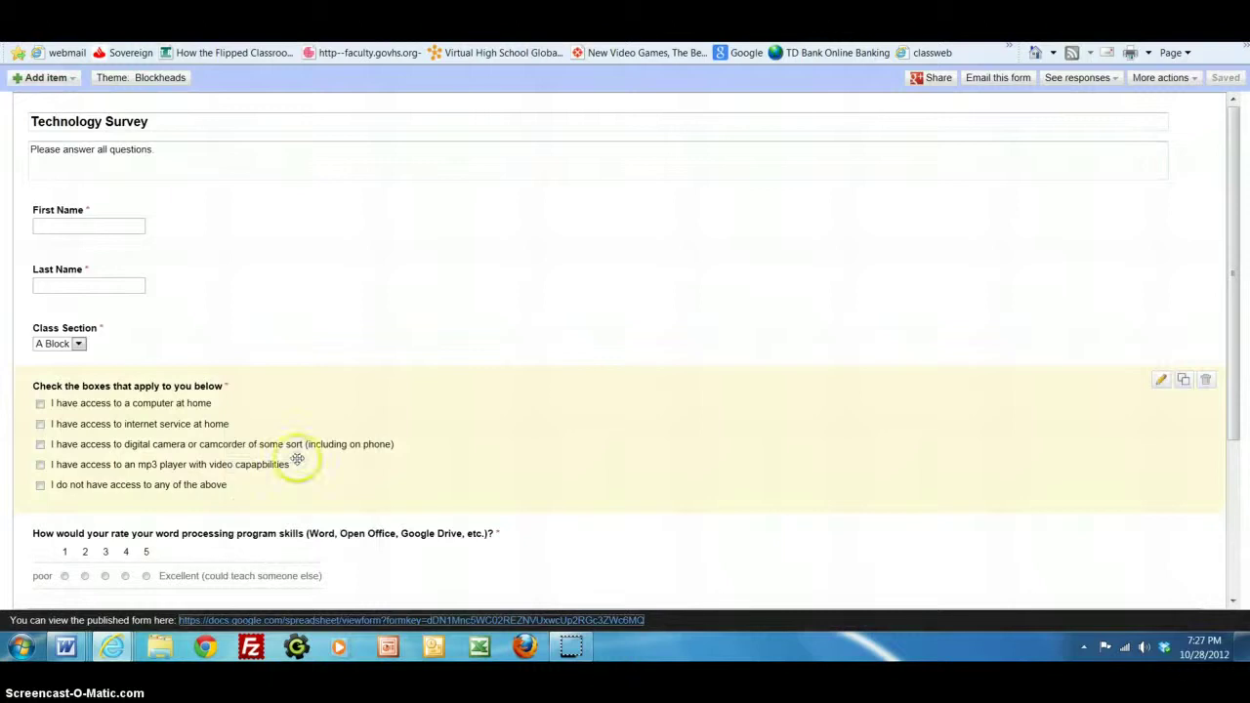
Return to the Google Drive file list and create a new blank text document.
left_click(206, 159)
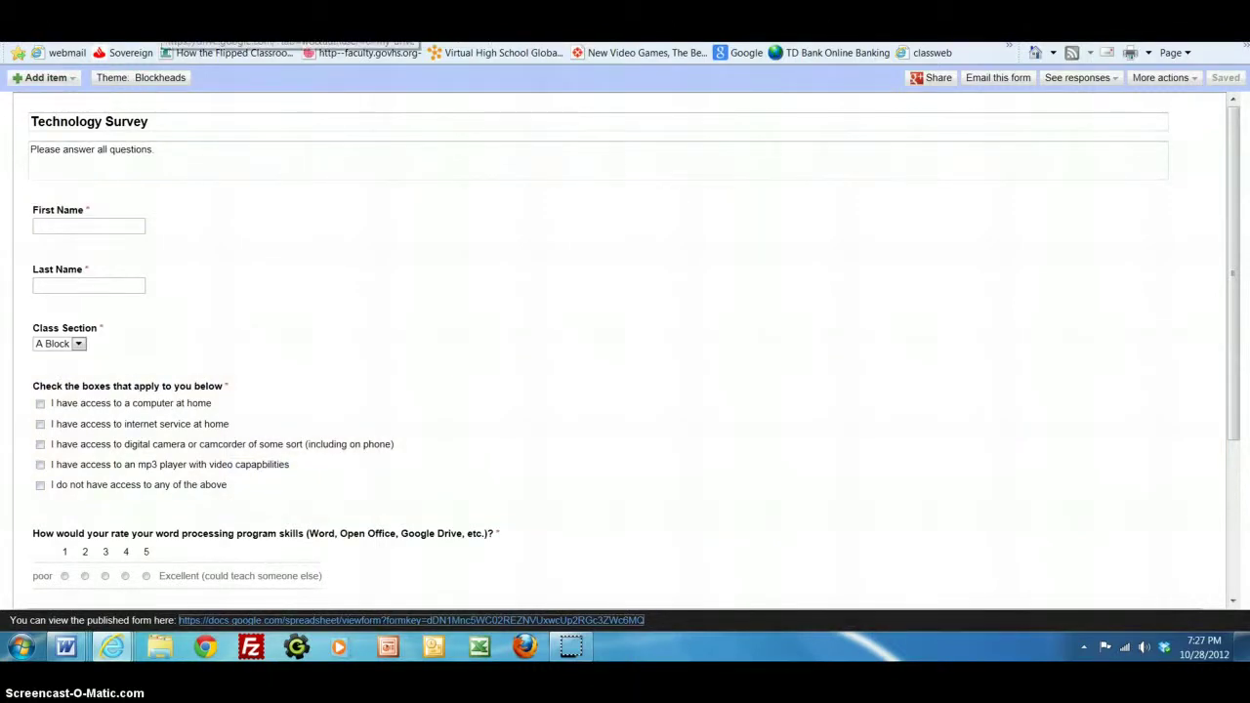
key("ctrl+Tab")
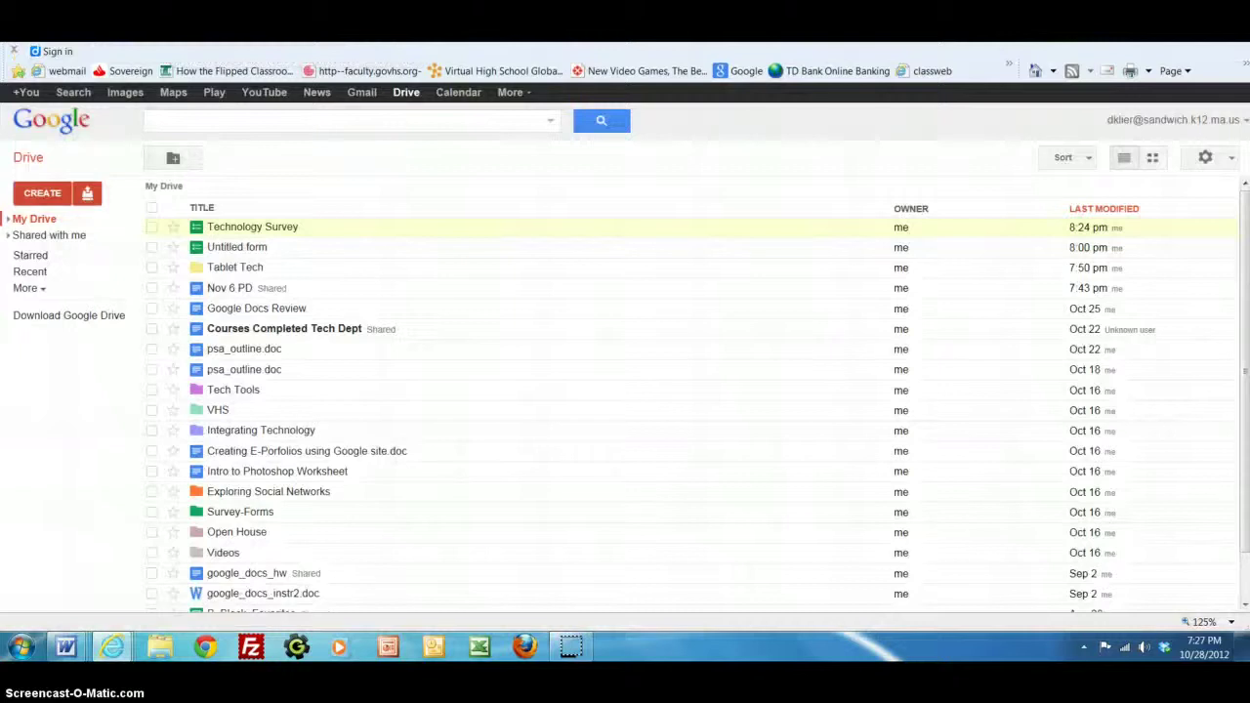
left_click(280, 228)
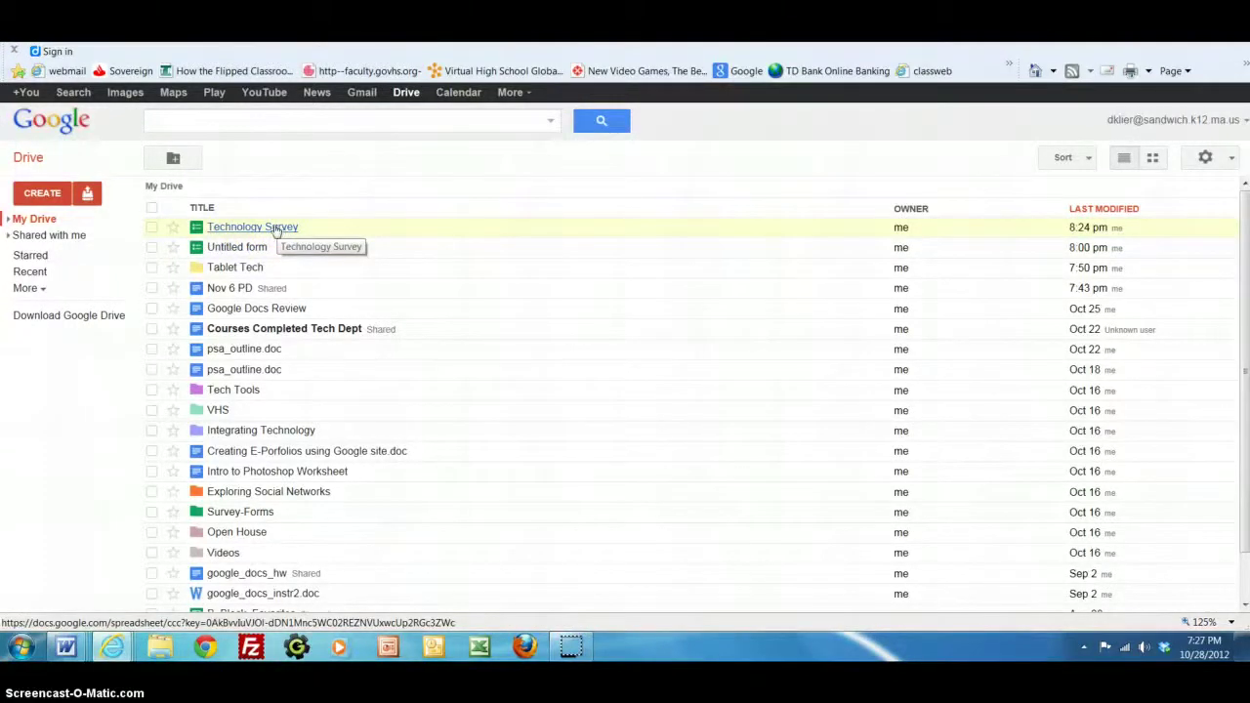
left_click(42, 192)
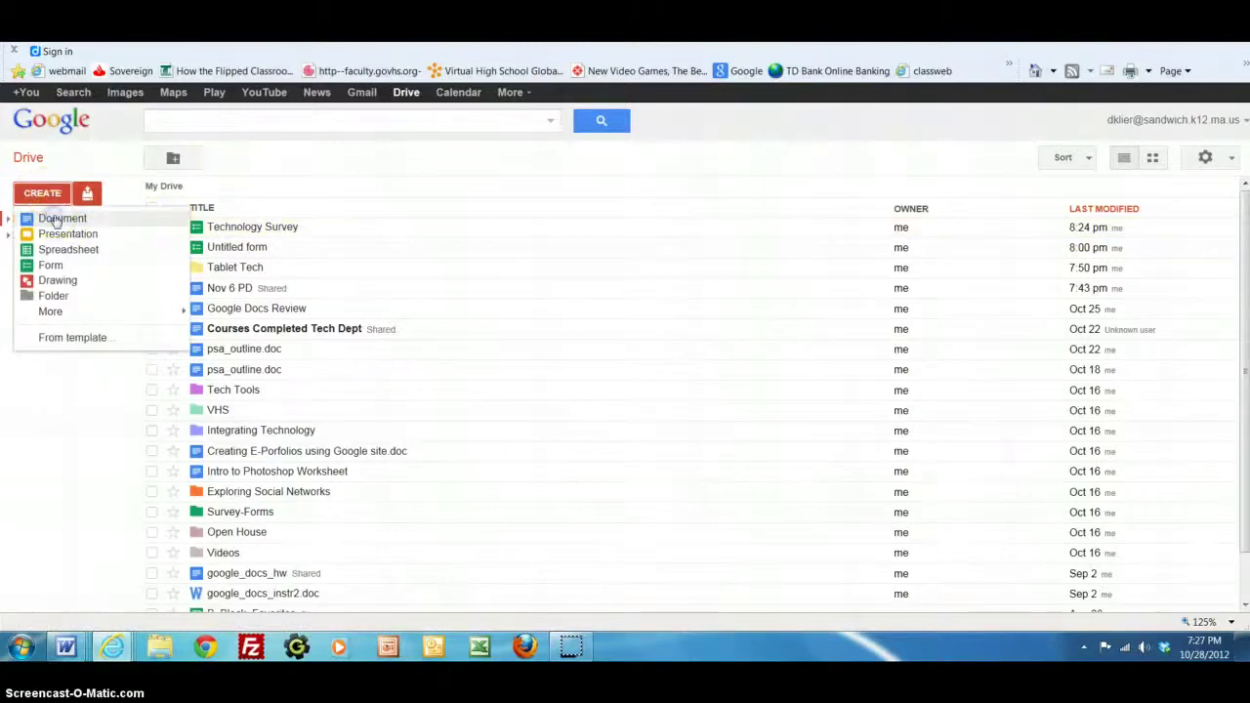
left_click(56, 219)
left_click(321, 279)
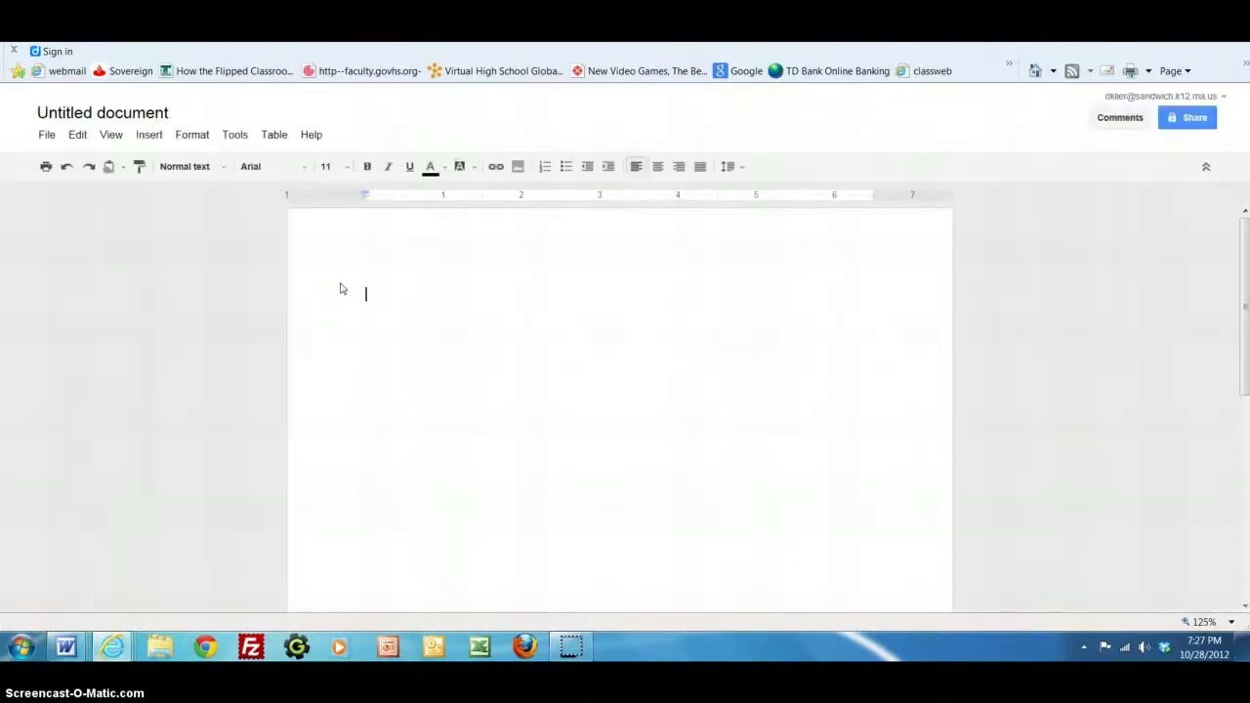
Paste the copied form link into the blank document, allowing the webpage access to the clipboard.
right_click(342, 289)
left_click(385, 335)
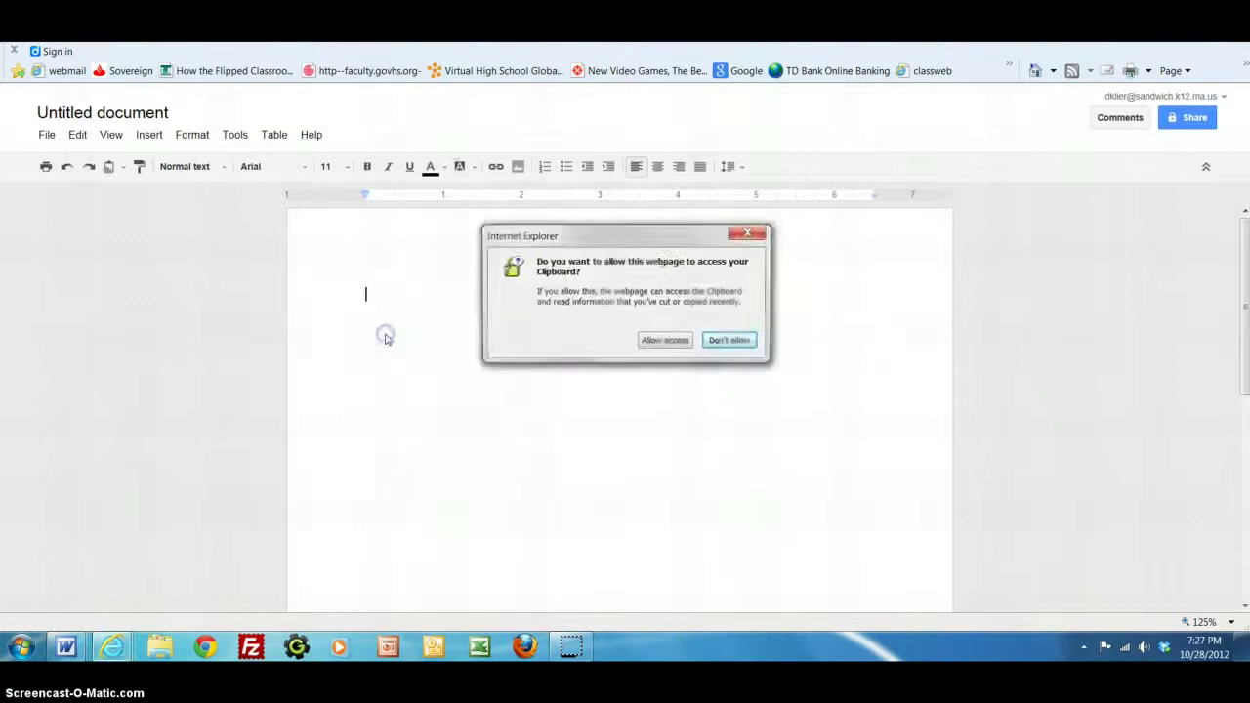
left_click(668, 342)
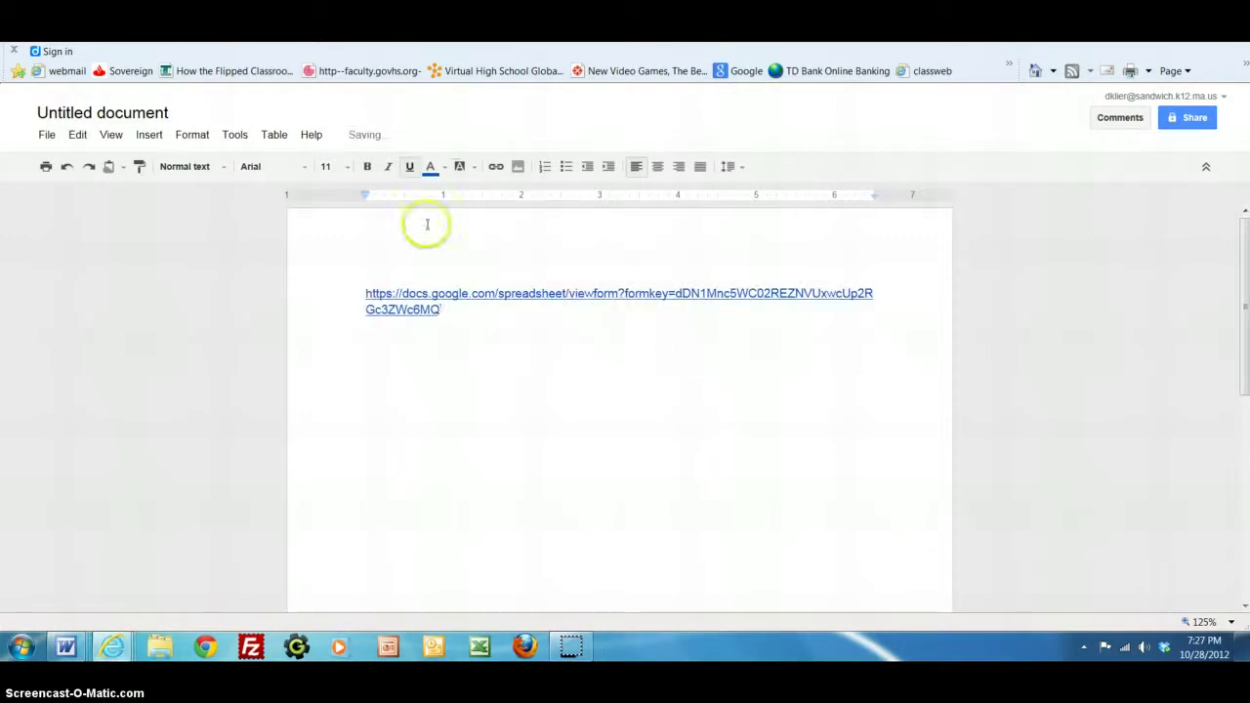
left_click(512, 332)
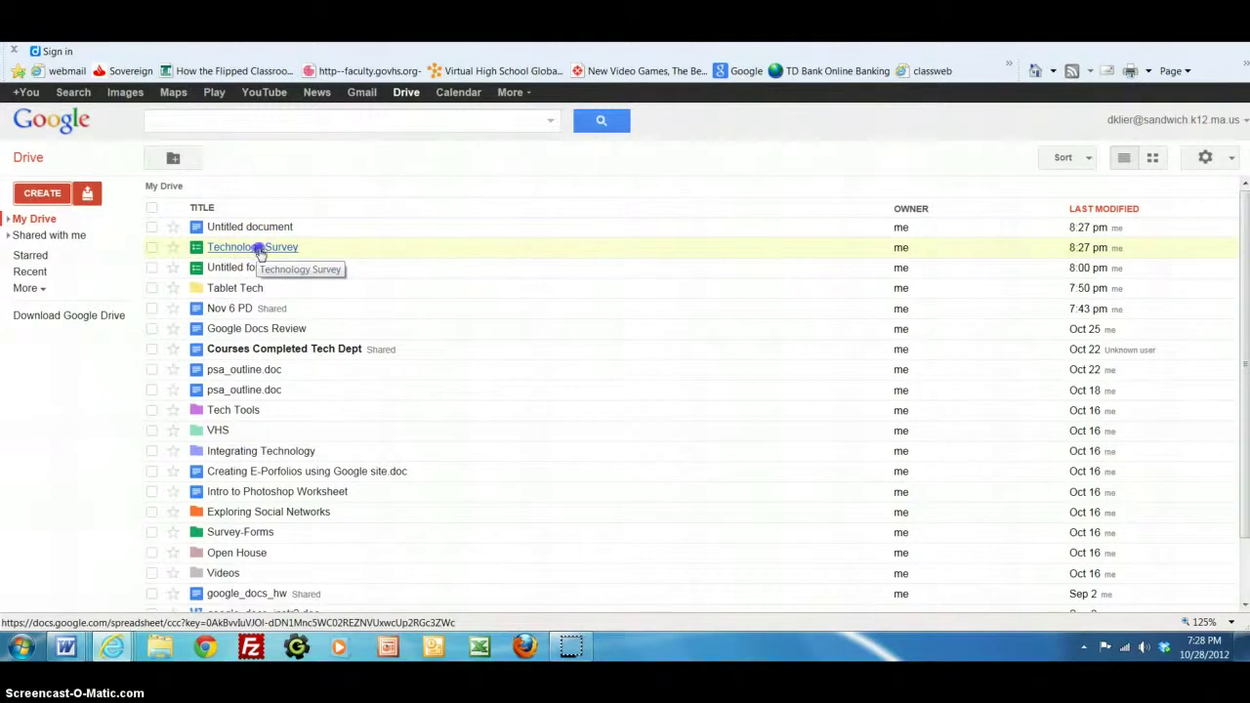
Open the Technology Survey response spreadsheet from Drive and open its form for editing.
left_click(260, 248)
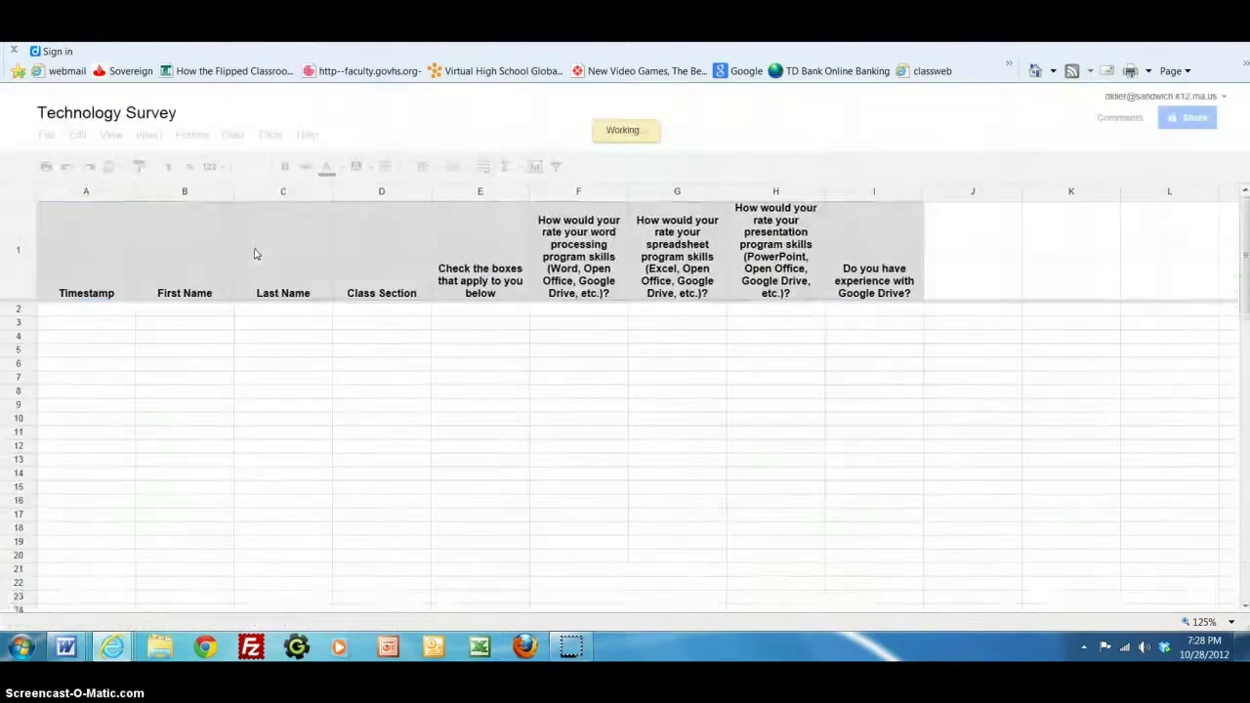
left_click(496, 405)
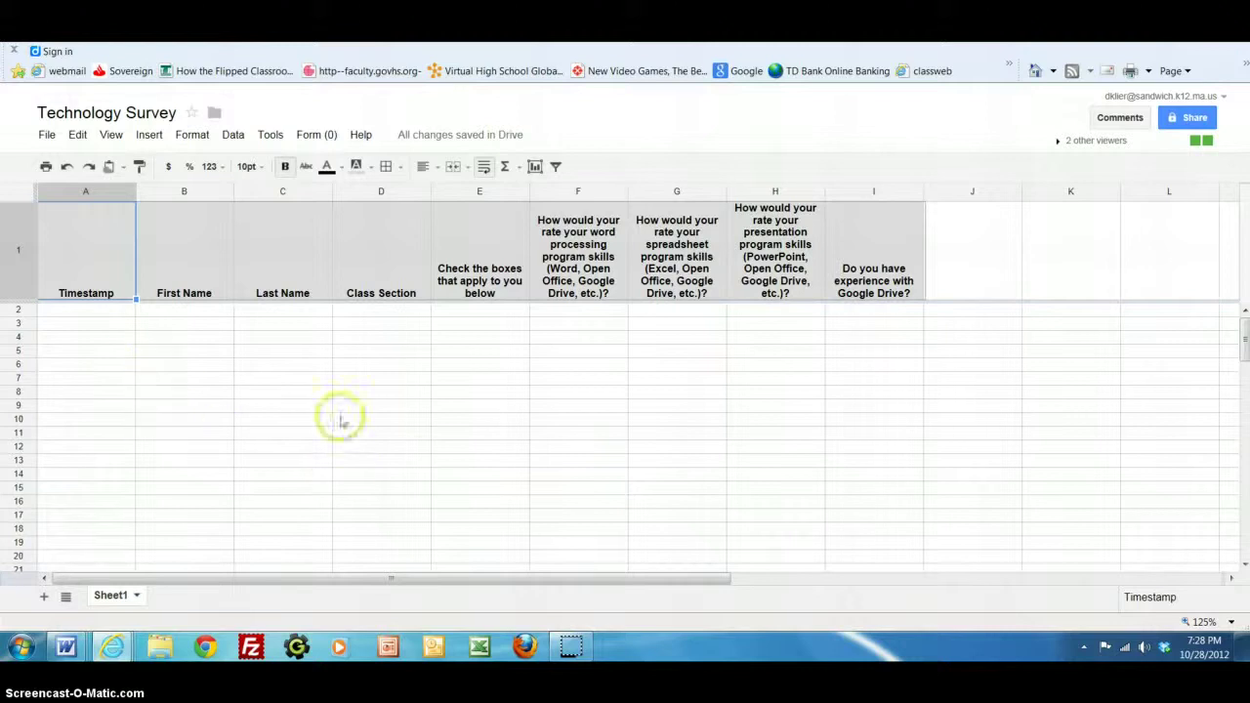
left_click(311, 137)
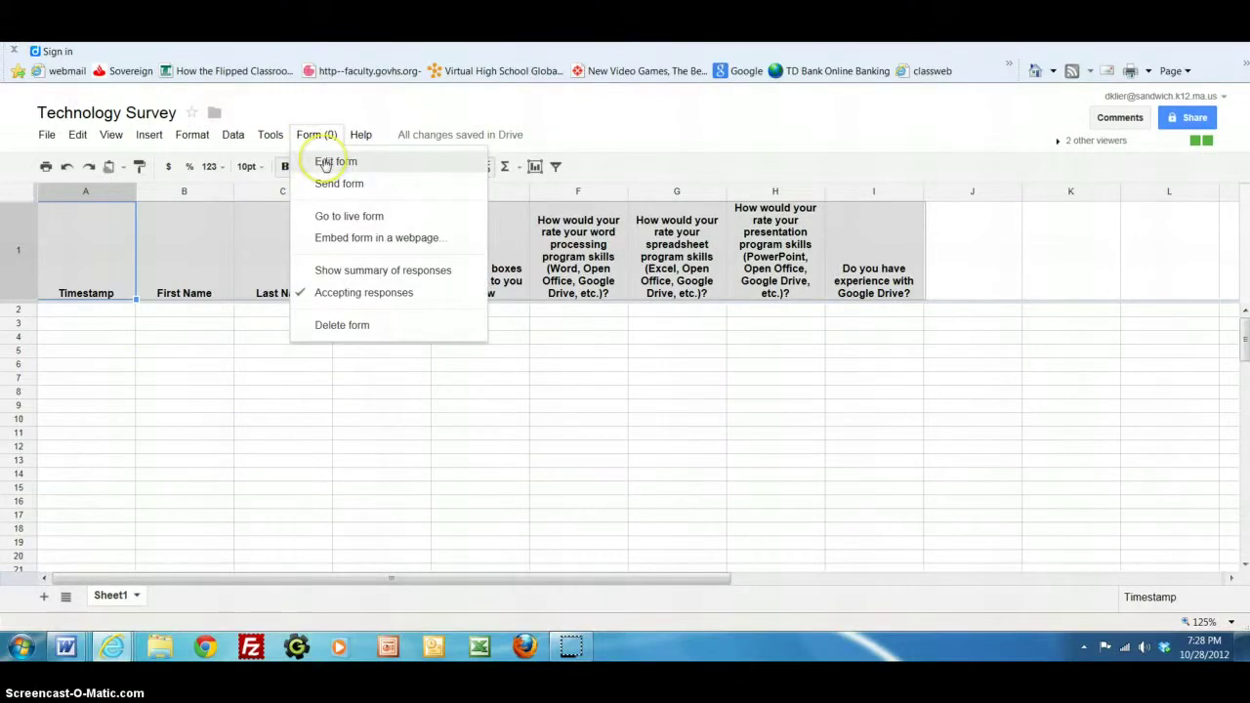
left_click(325, 163)
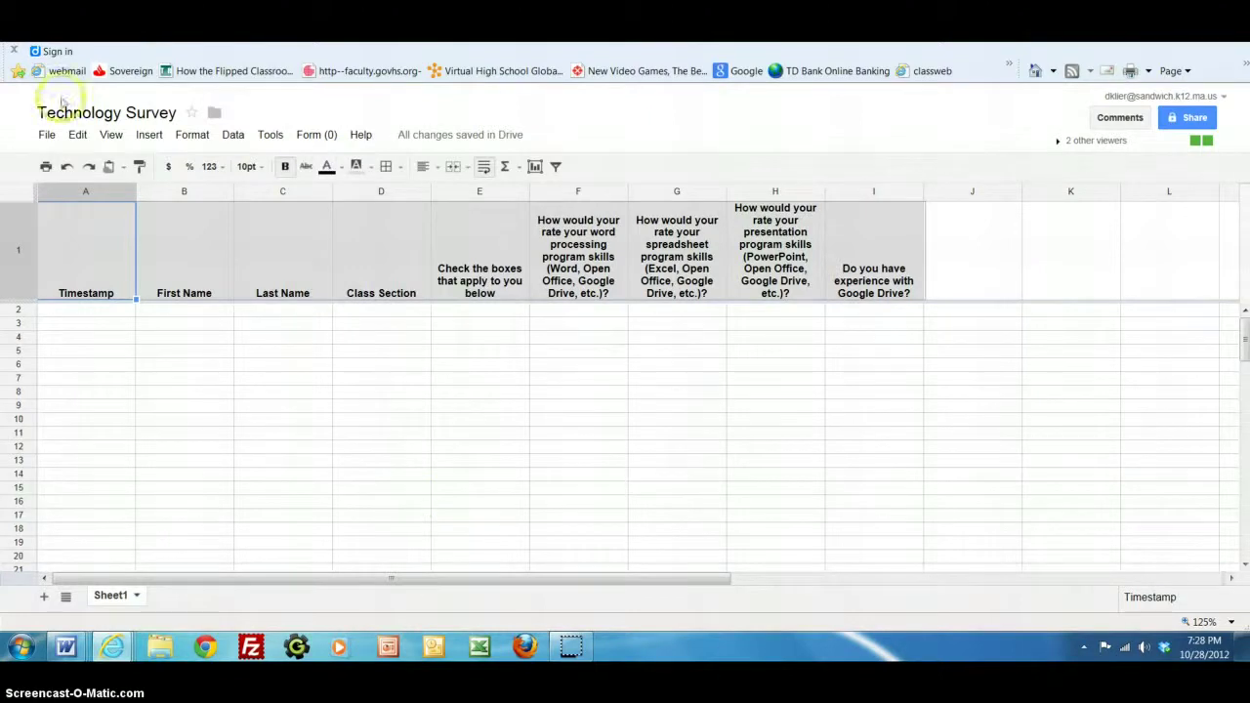
Open the published Technology Survey form and review its questions and Blockheads theme from the title down to the end of the form.
scroll(410, 430, "down", 3)
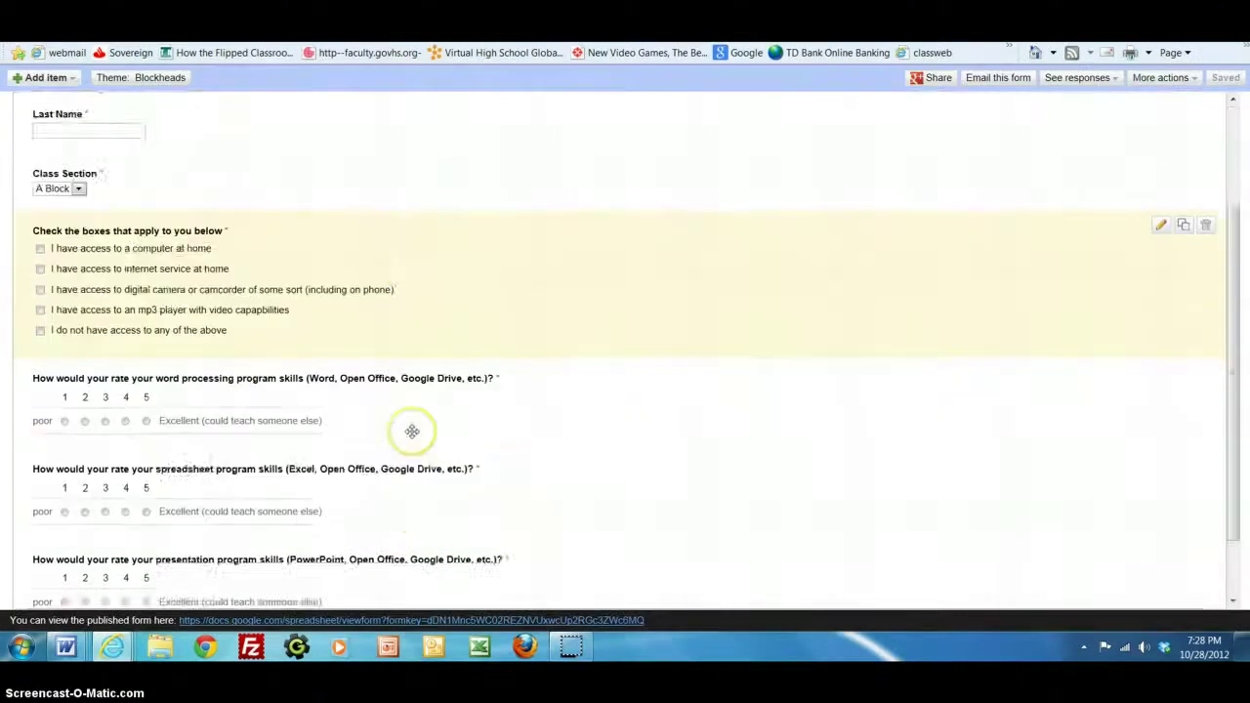
scroll(410, 429, "up", 3)
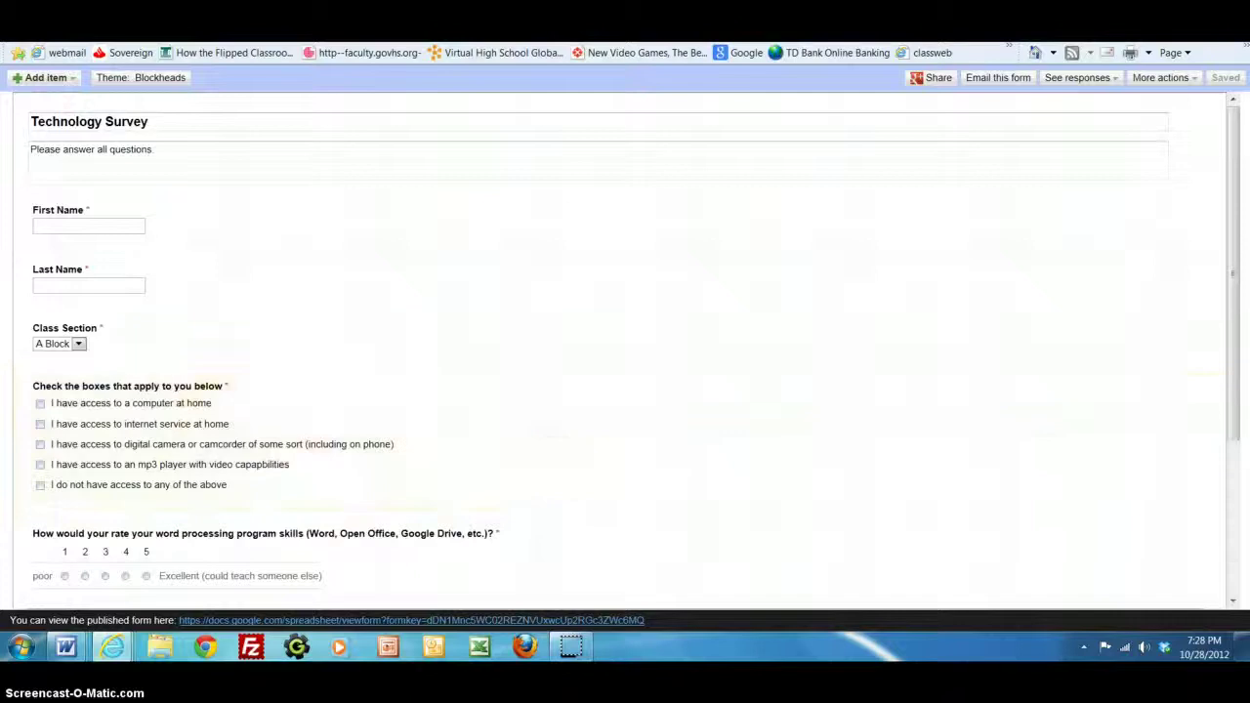
scroll(558, 461, "down", 3)
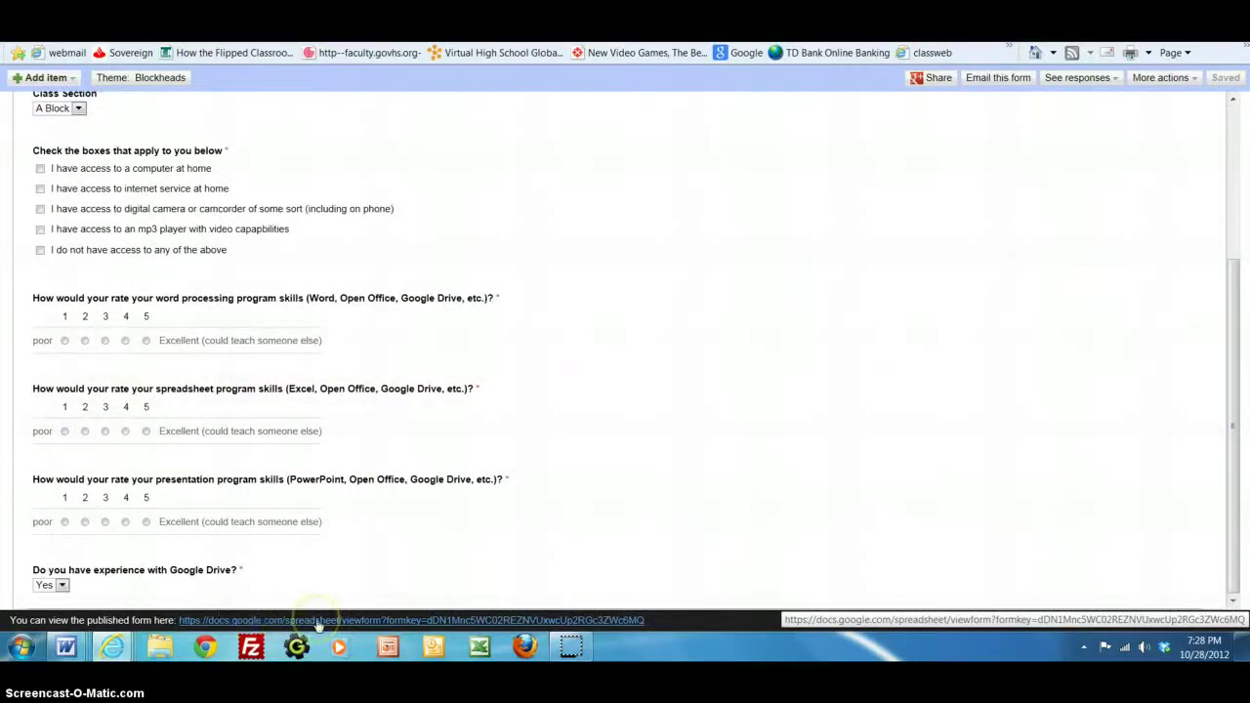
left_click(317, 622)
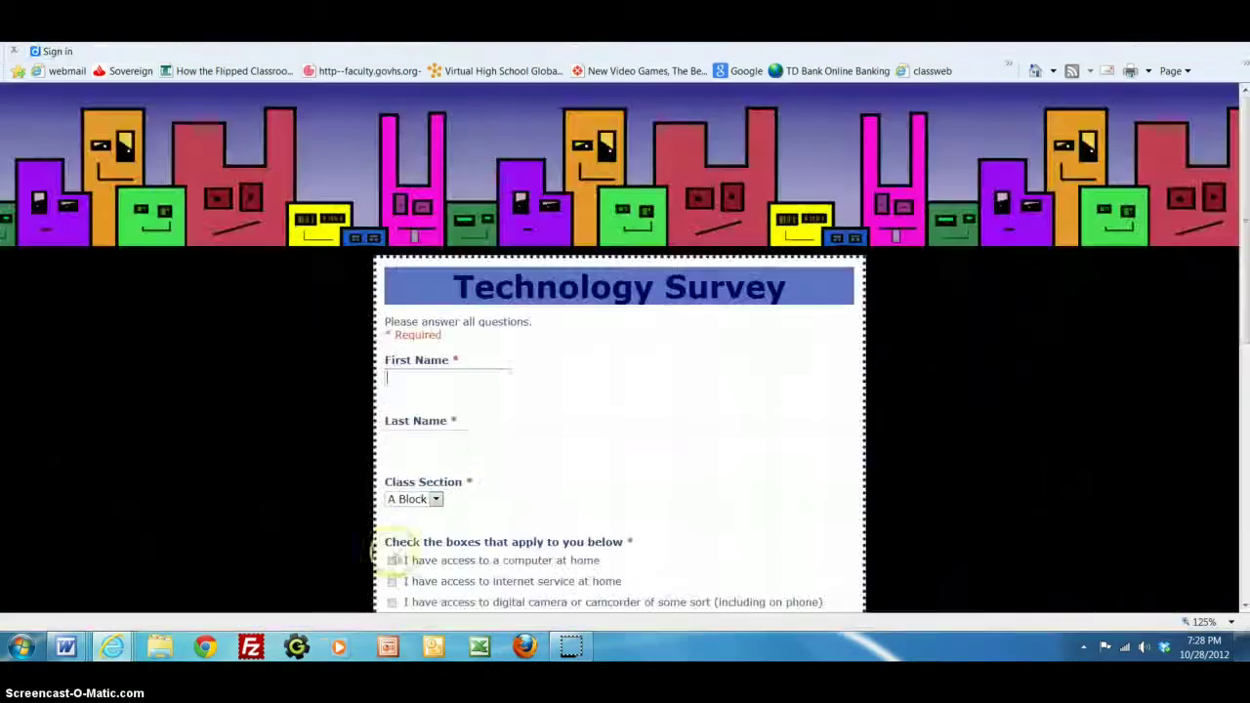
scroll(800, 474, "down", 6)
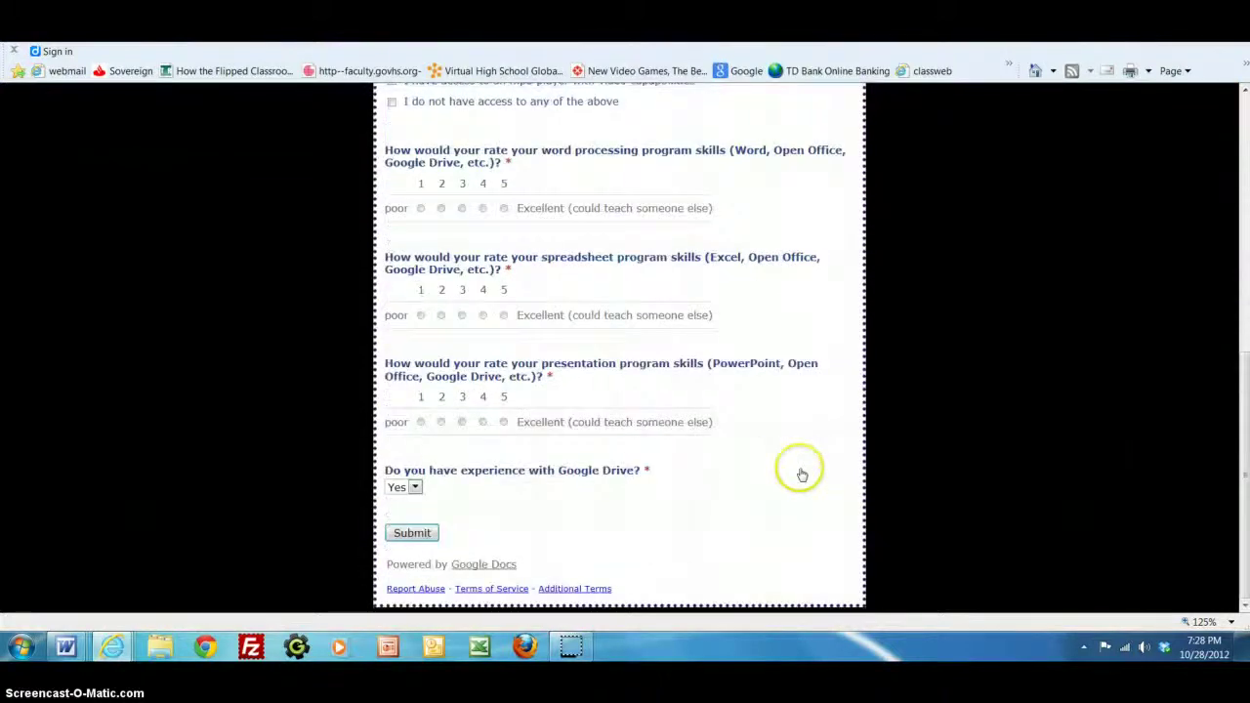
scroll(802, 475, "up", 8)
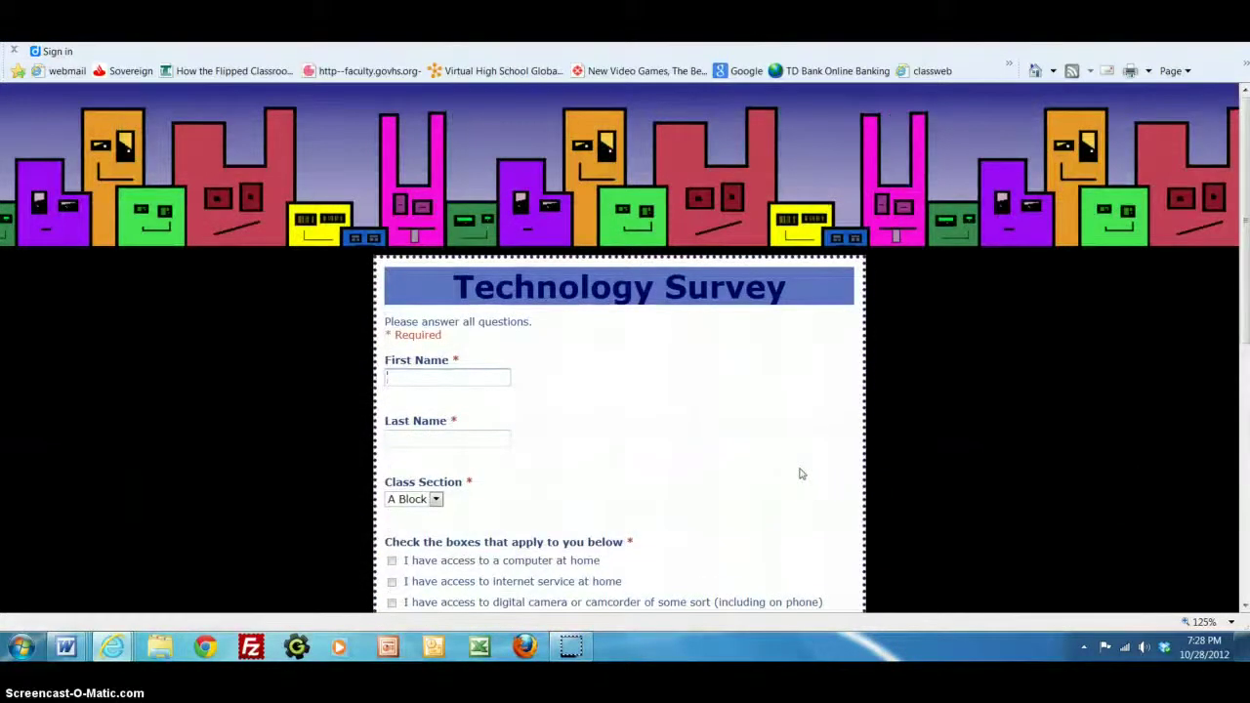
scroll(749, 450, "down", 6)
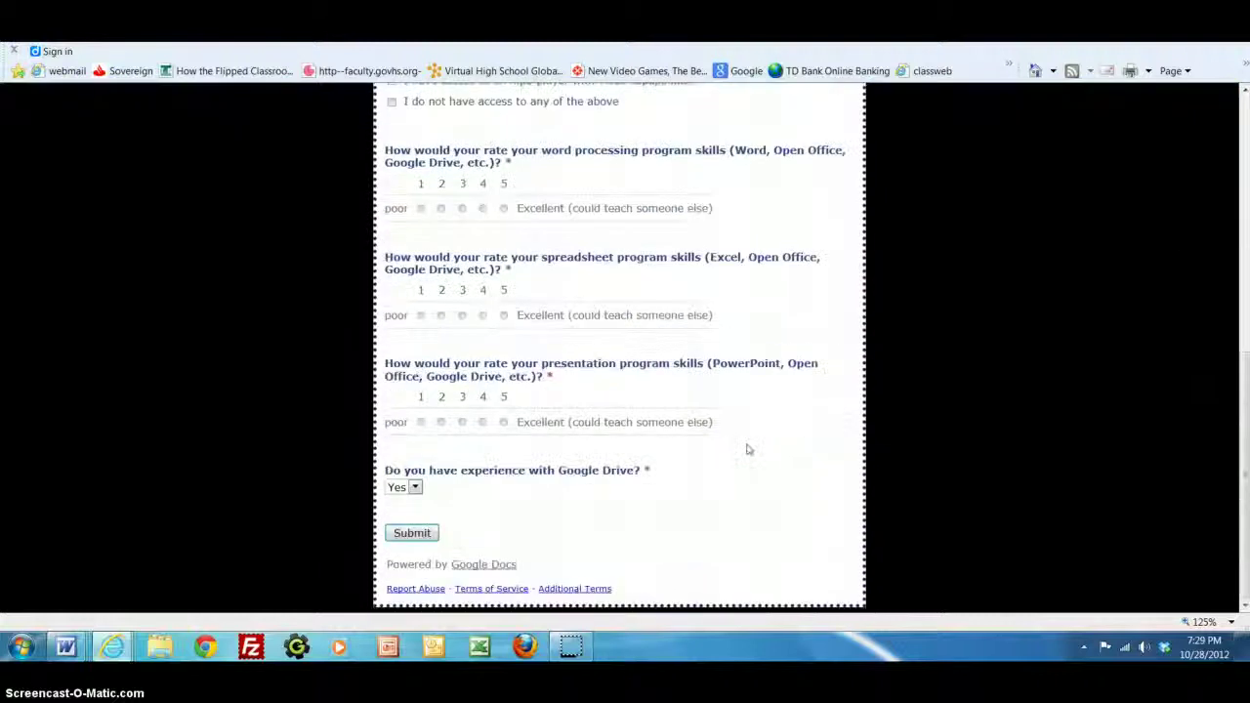
scroll(749, 450, "up", 7)
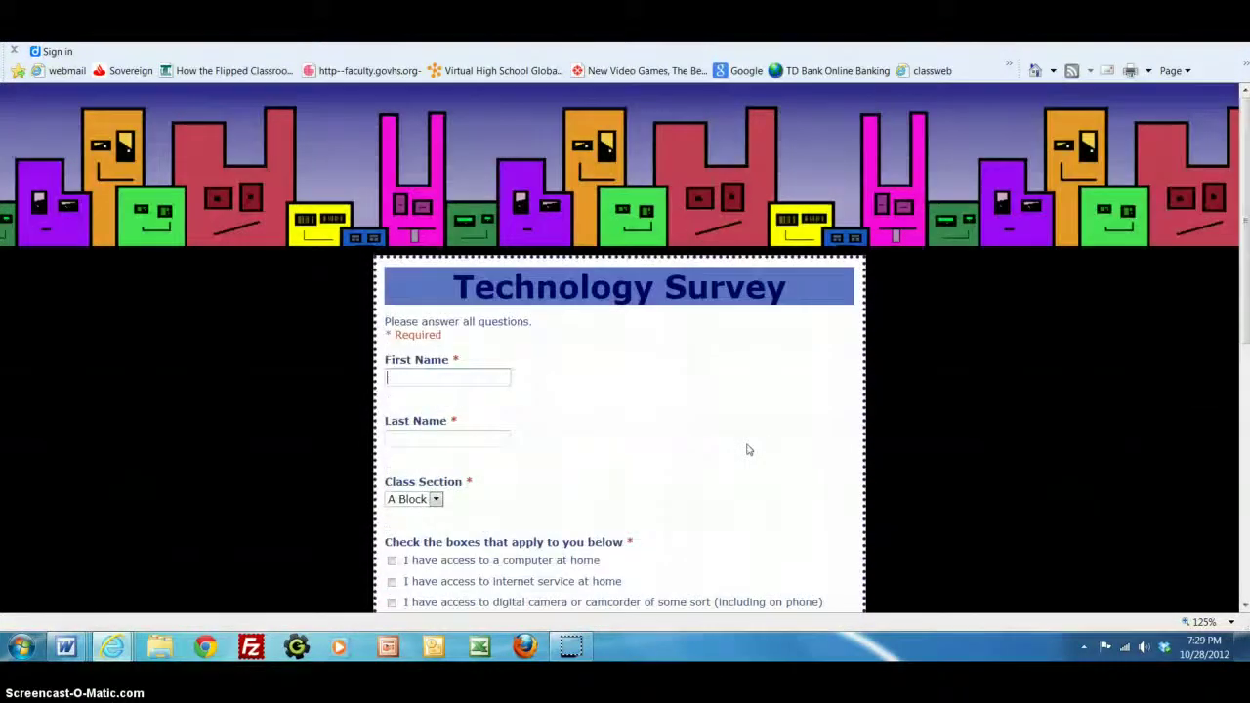
left_click(727, 445)
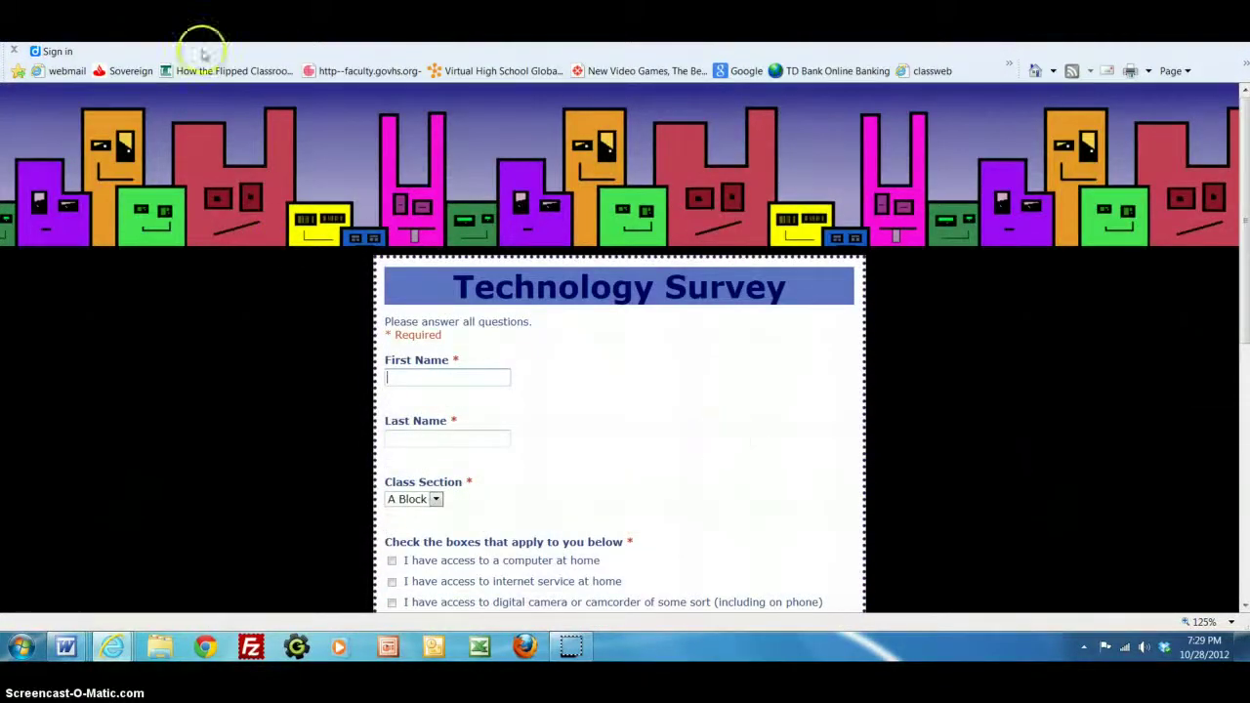